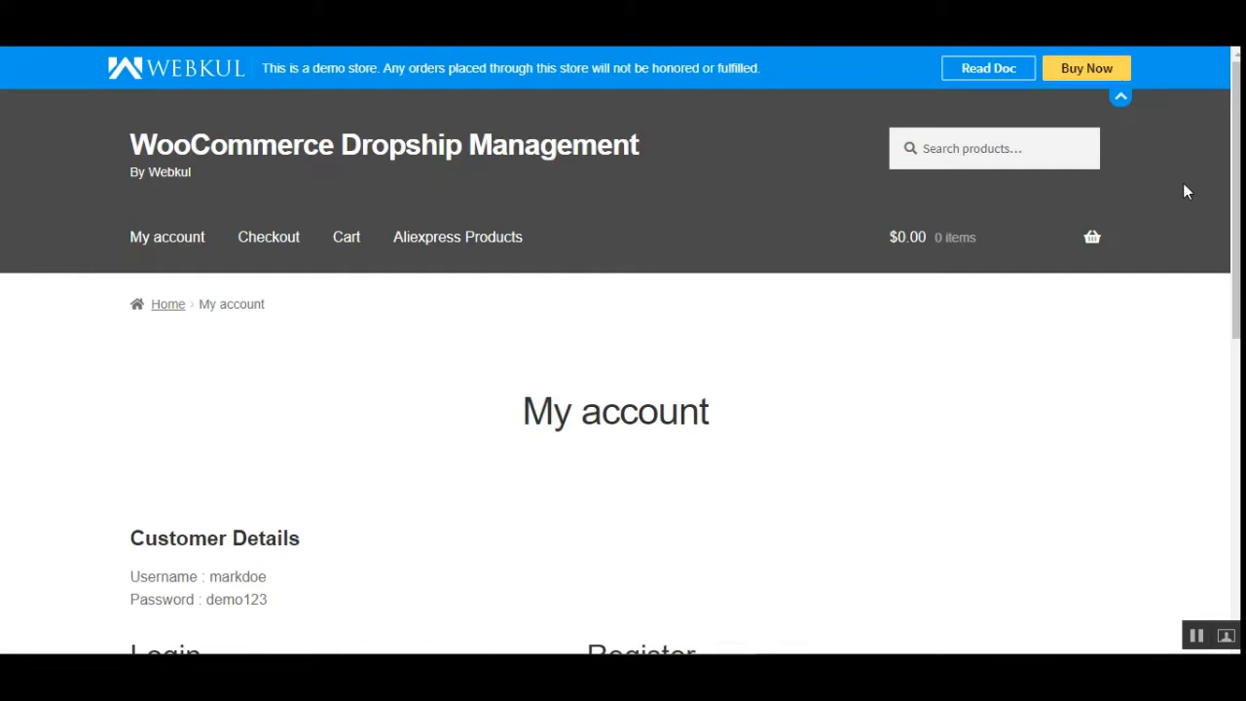
- Log in to the customer account using the prefilled username and password
scroll(623, 370, down, 5)
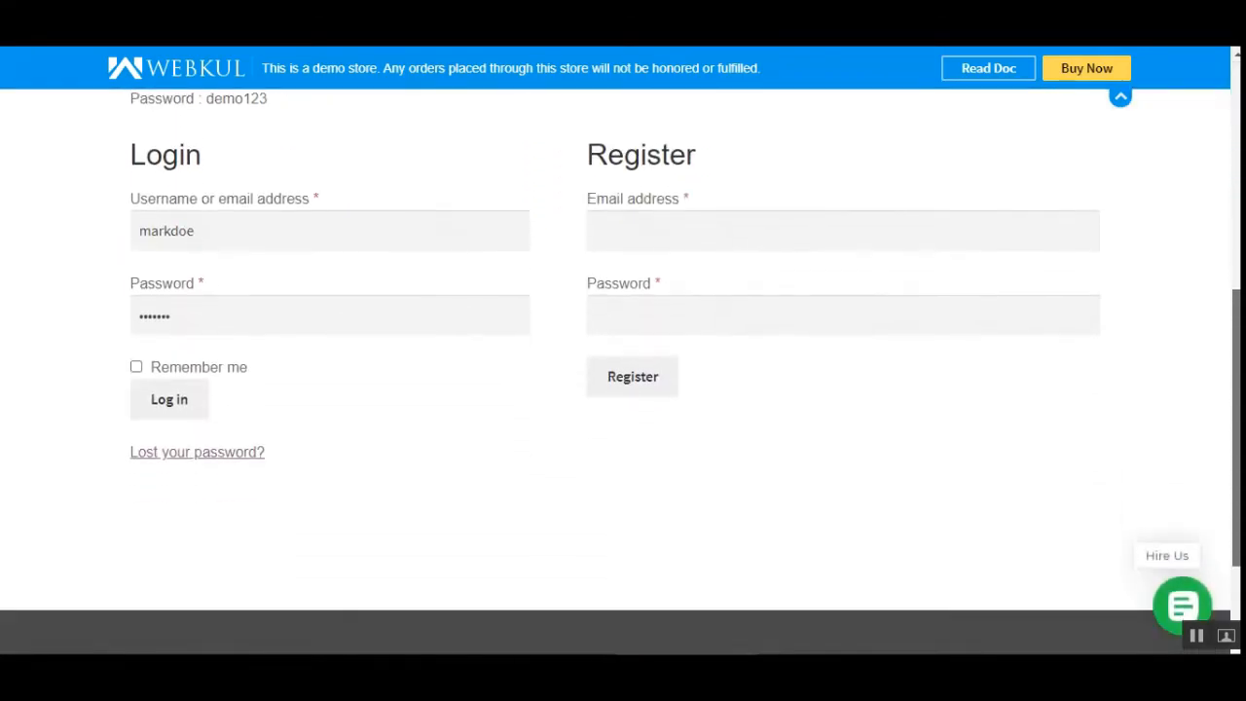
scroll(634, 282, down, 1)
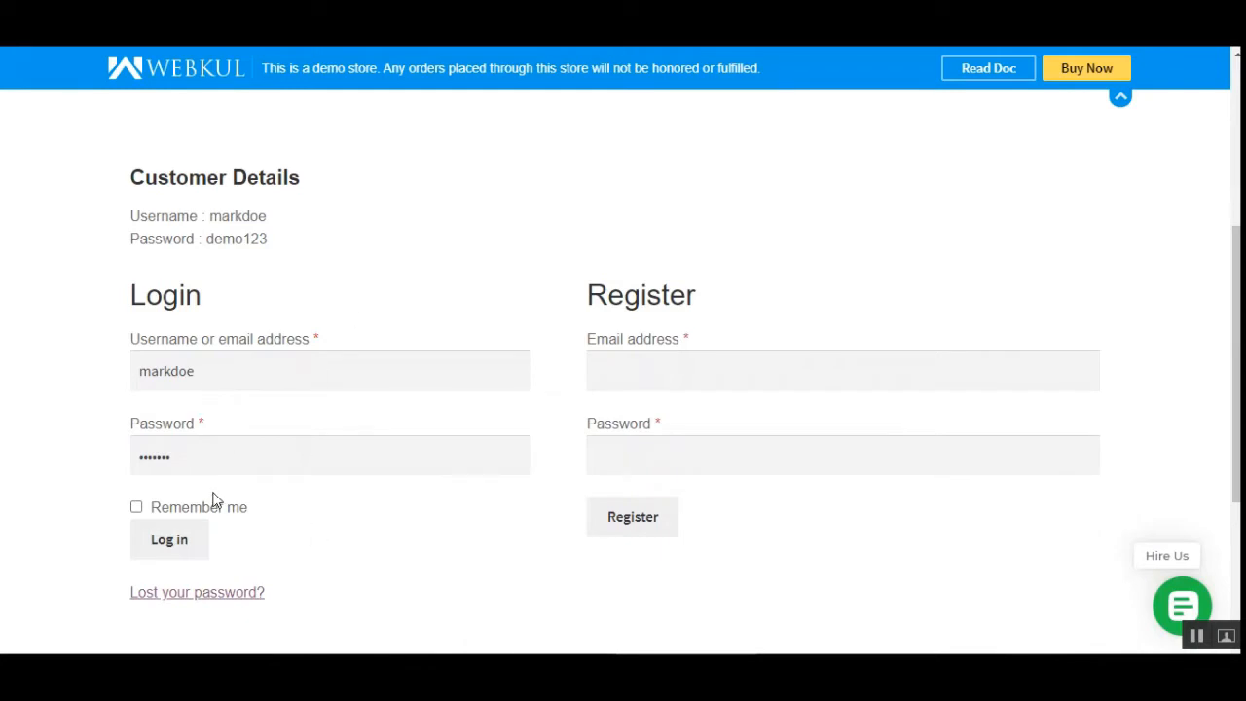
click(177, 551)
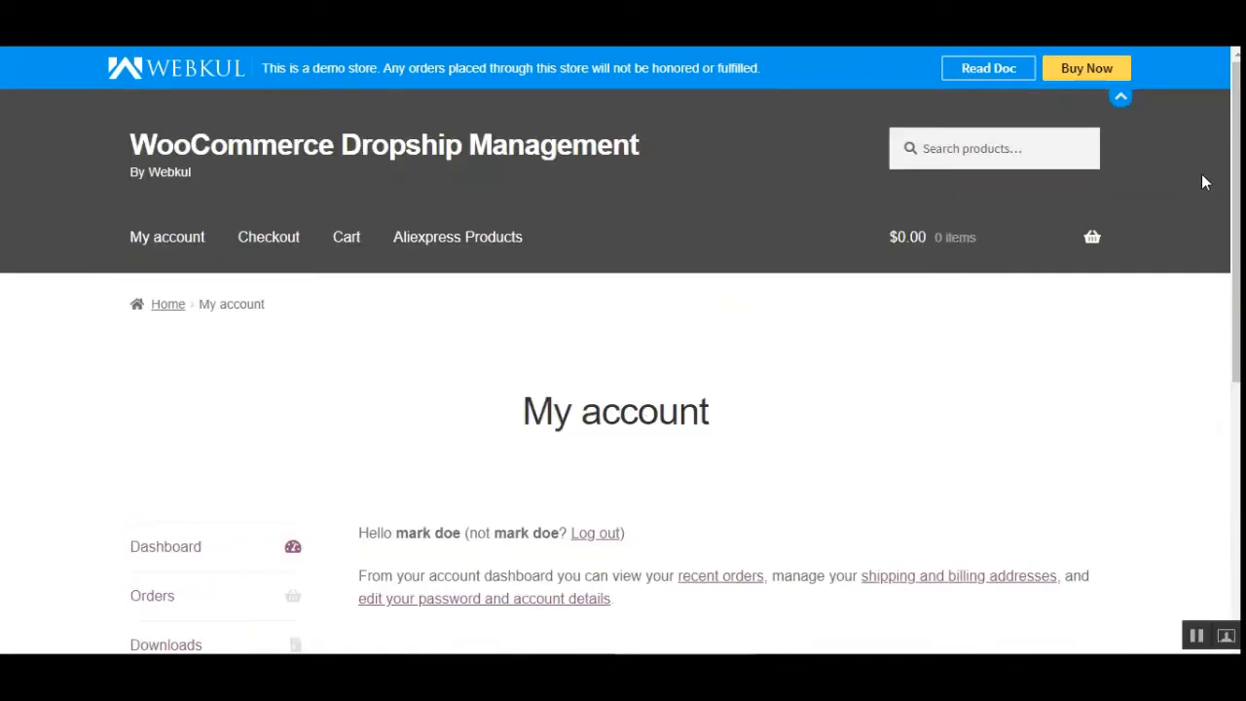
- Open the Aliexpress Products shop page from the account dashboard
scroll(1189, 237, down, 4)
scroll(1189, 237, up, 4)
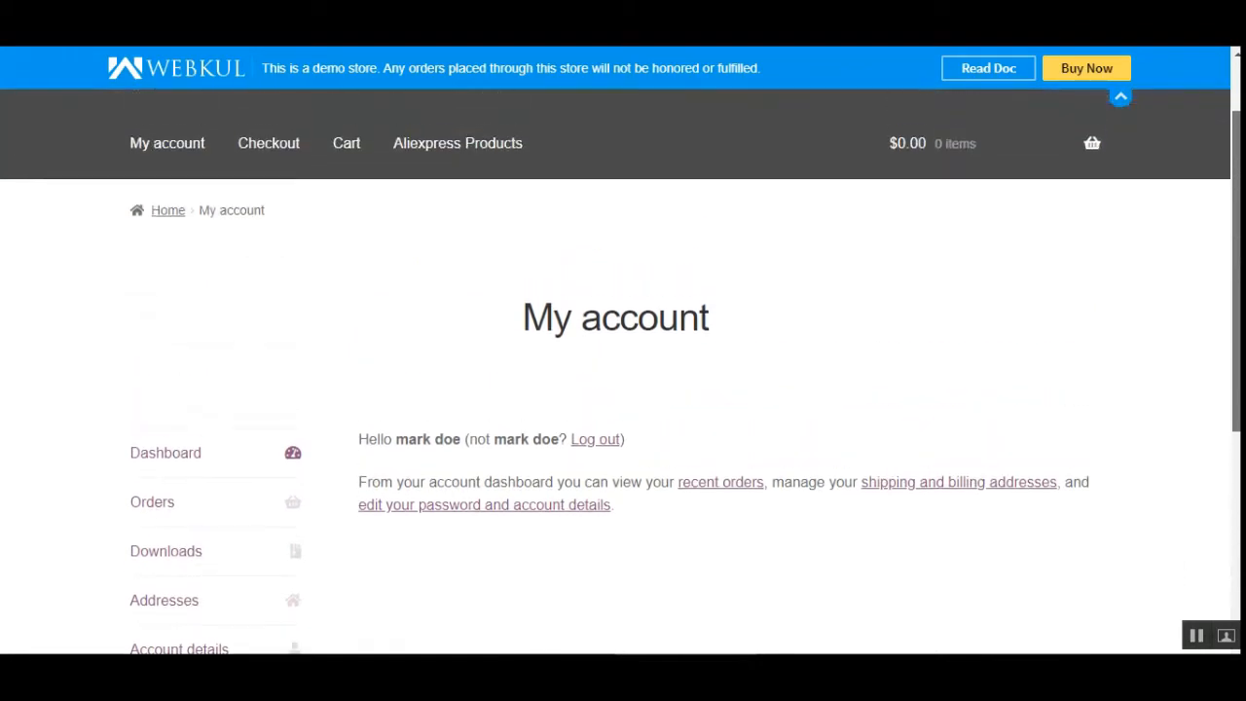
scroll(482, 373, up, 1)
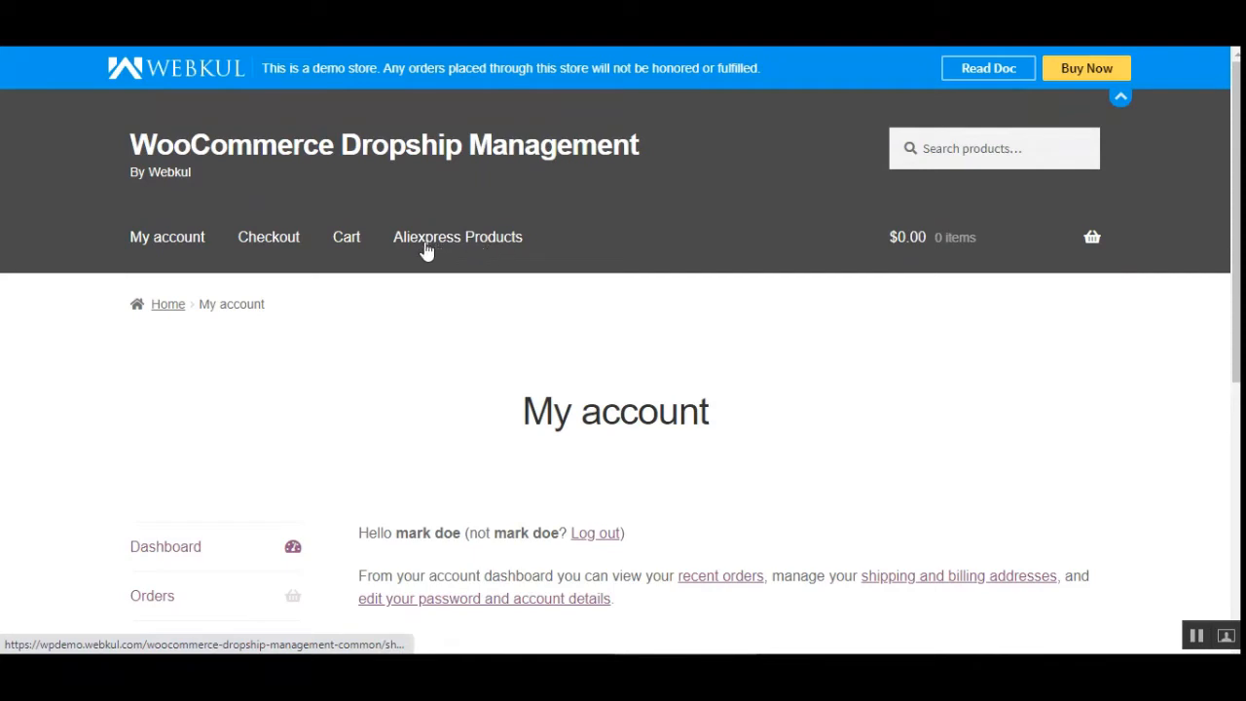
click(502, 243)
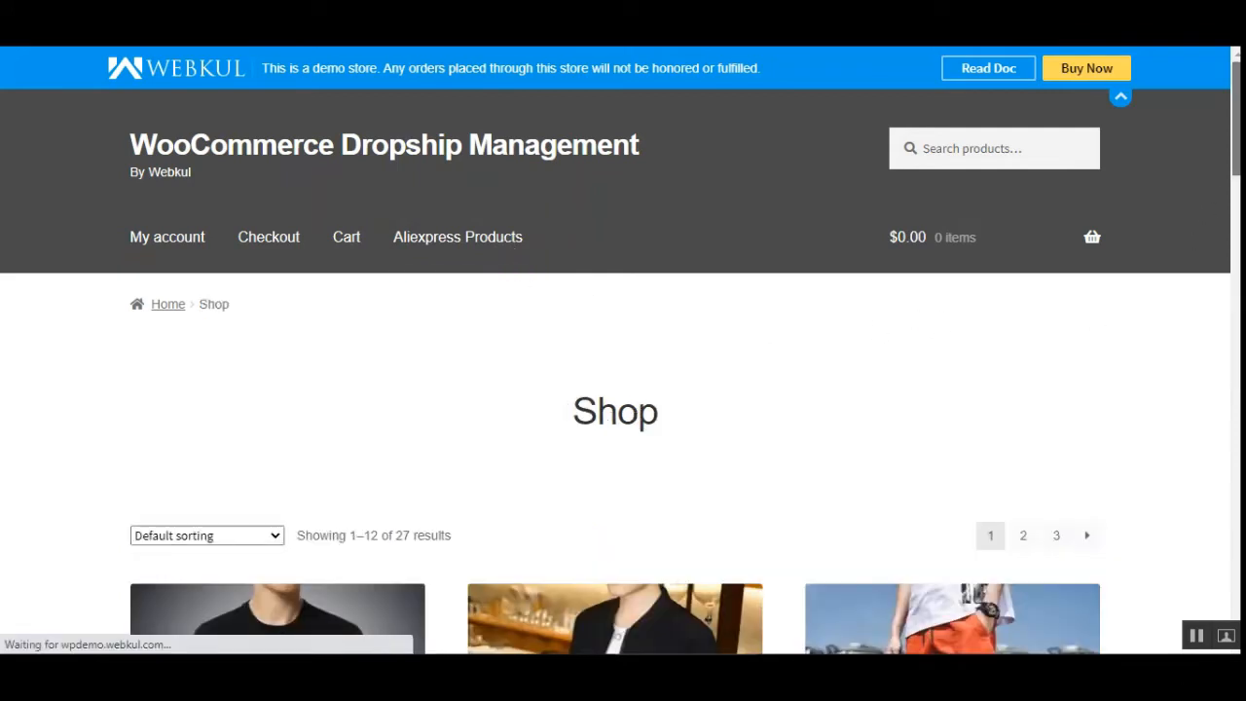
- Browse the shop listings and open the 2019 Autumn Casual Men's Sweater product page
scroll(616, 370, down, 1)
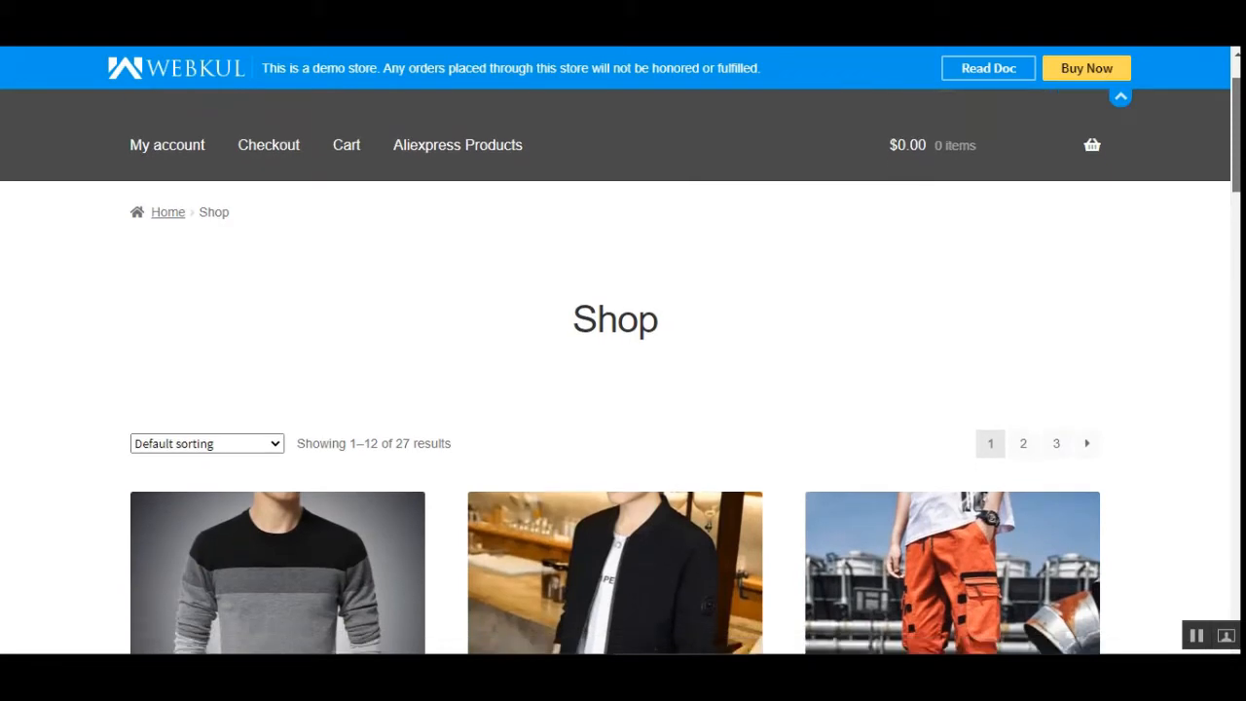
scroll(615, 370, down, 1)
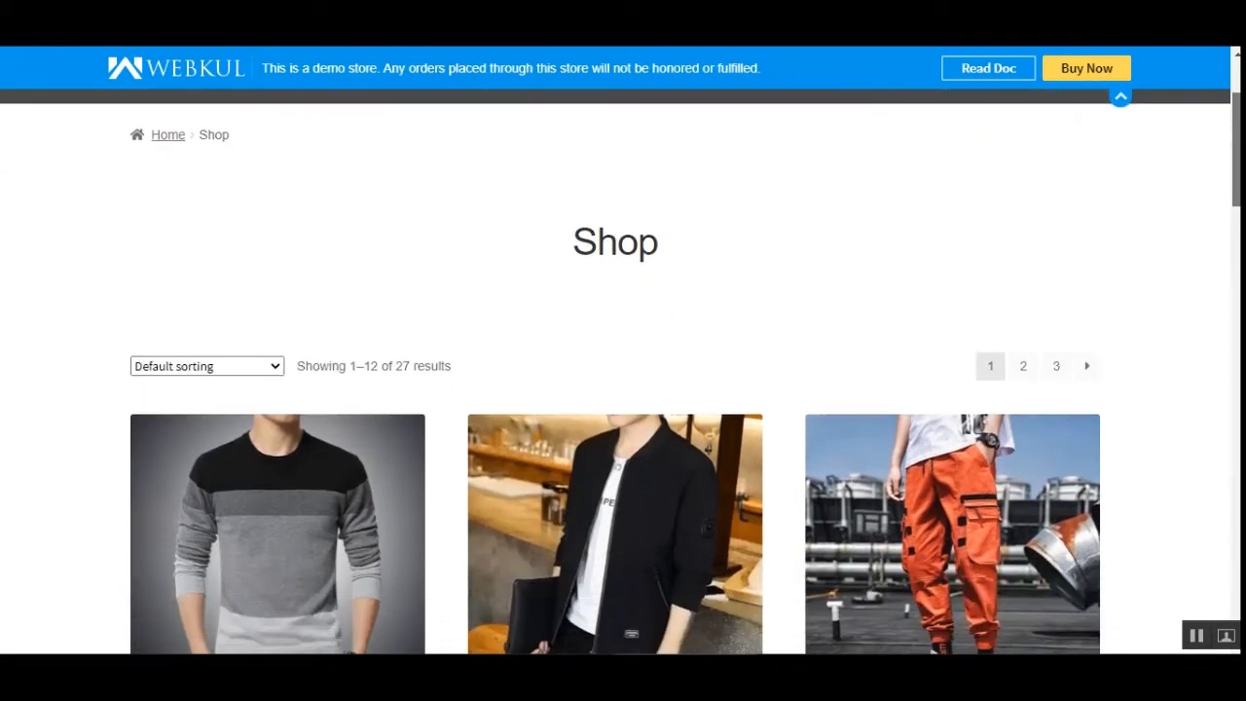
scroll(615, 370, down, 2)
scroll(616, 370, down, 2)
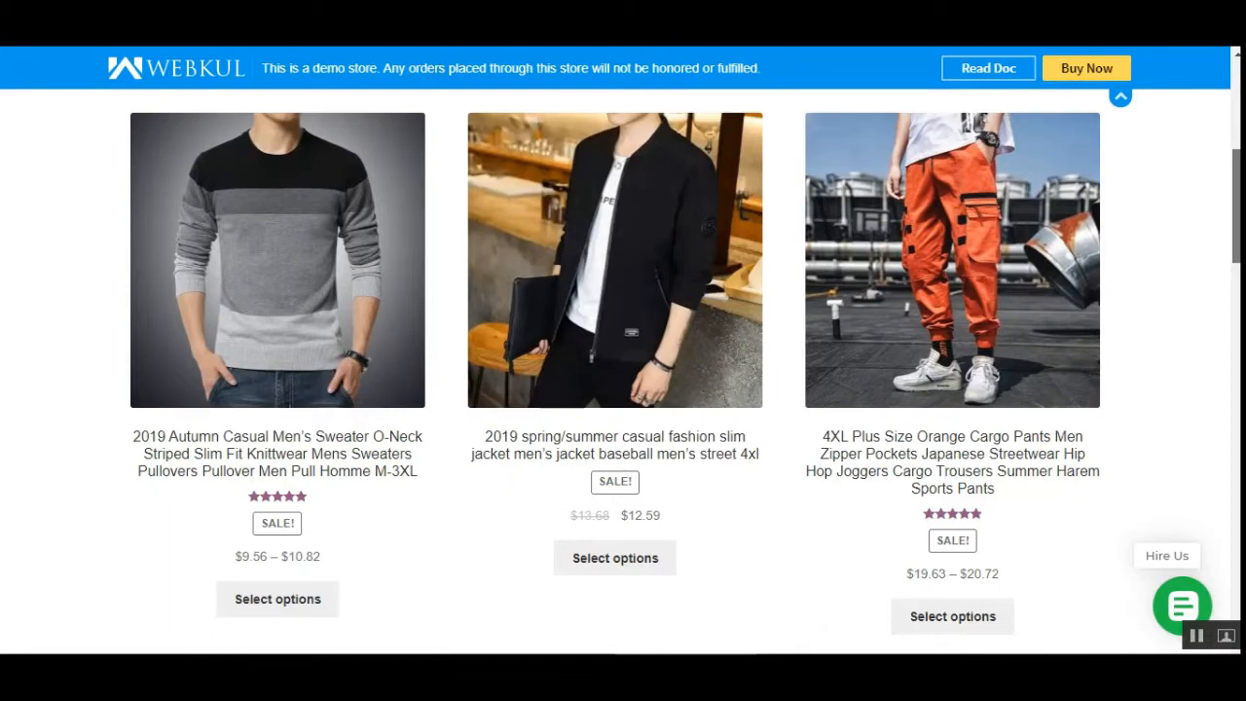
scroll(615, 370, down, 3)
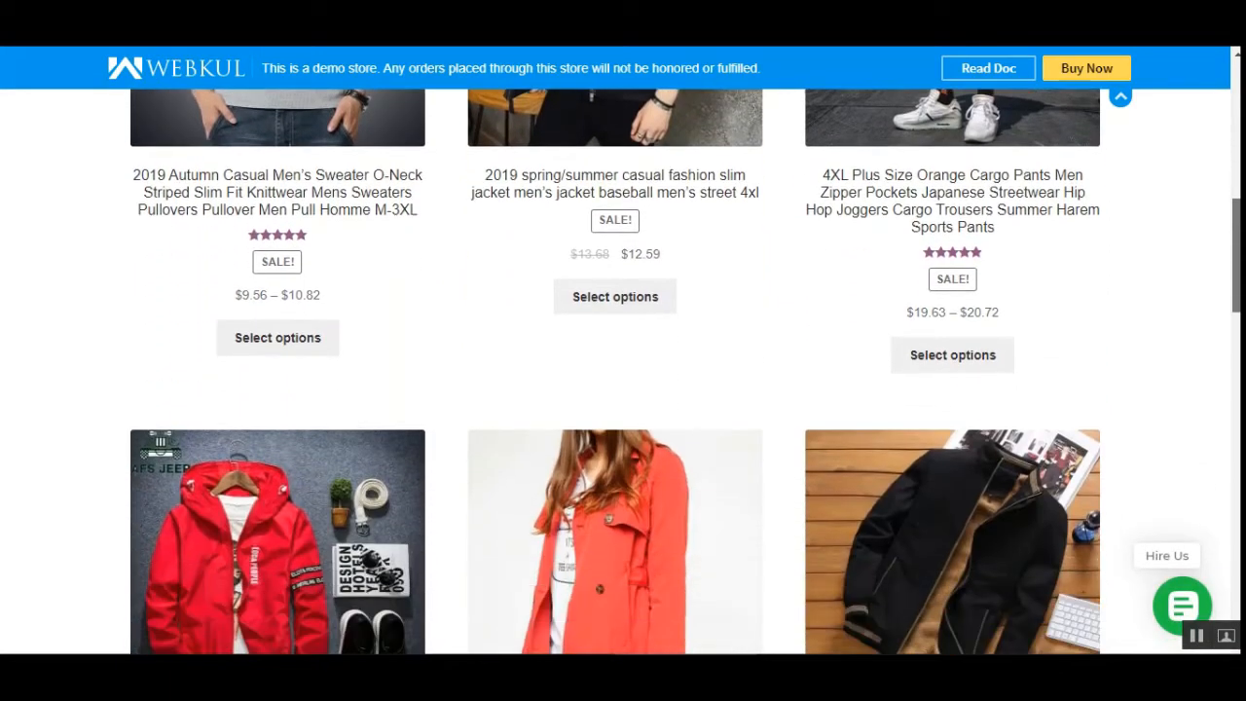
scroll(616, 370, down, 2)
scroll(615, 370, up, 7)
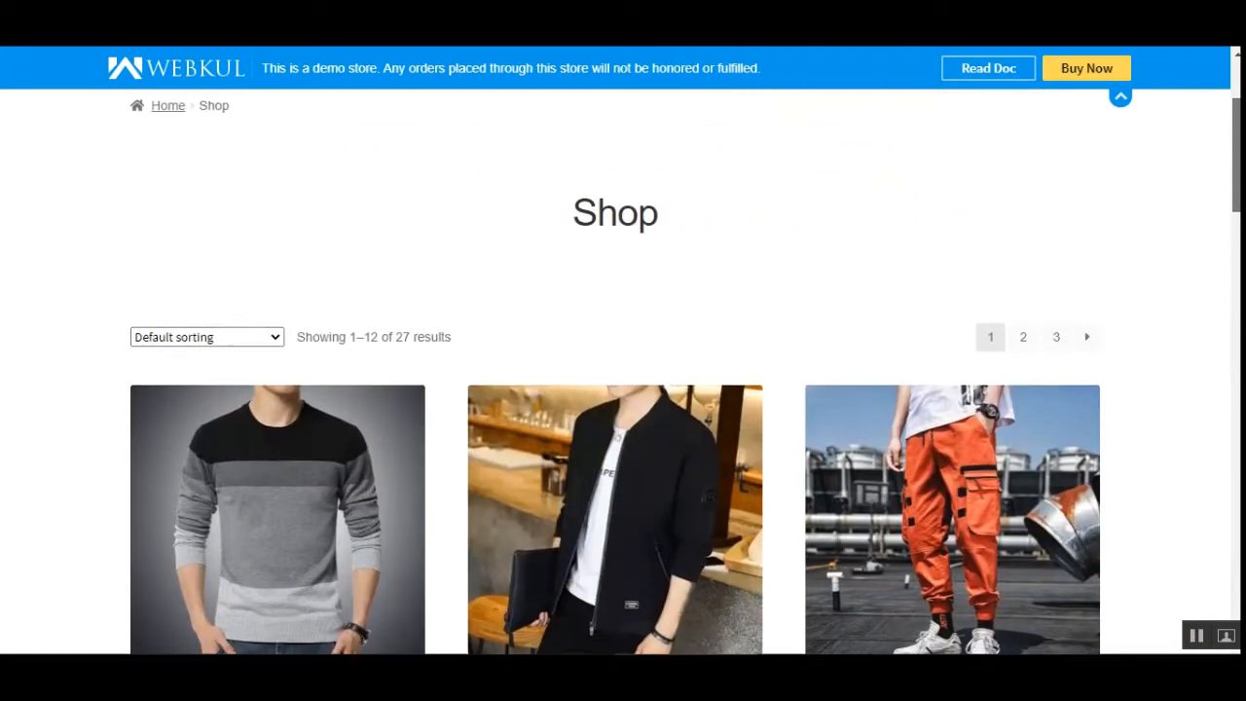
scroll(616, 370, down, 15)
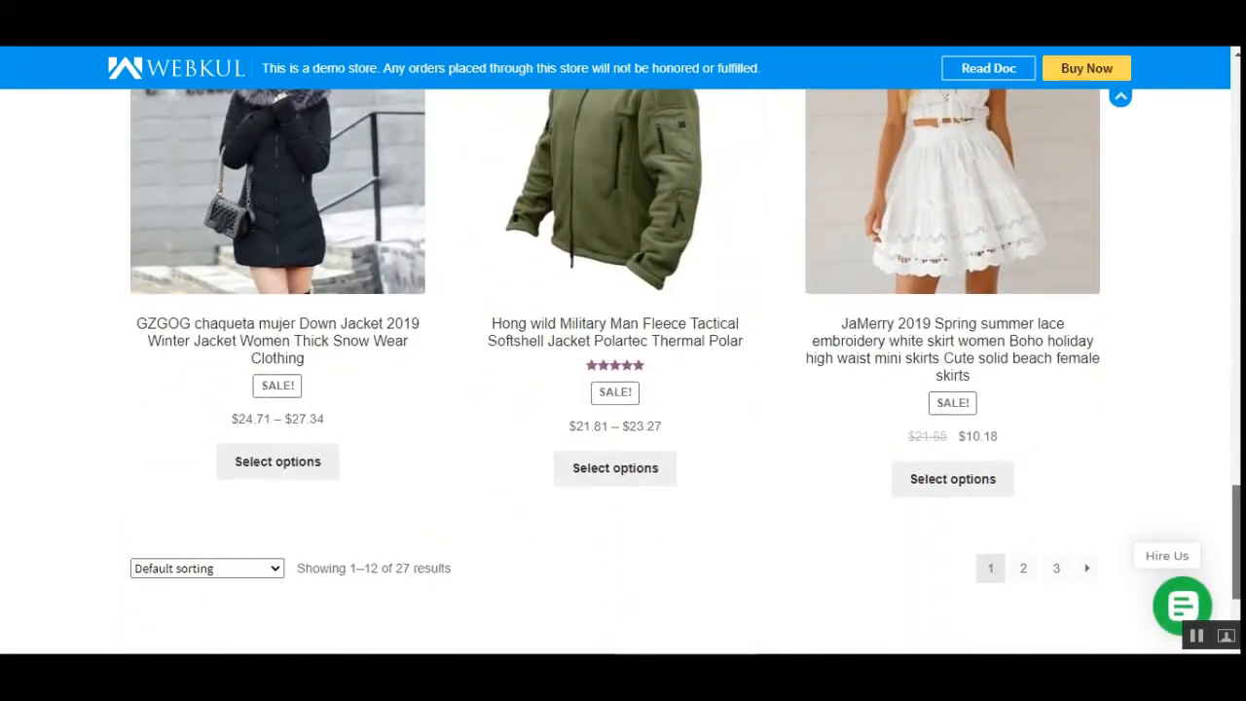
scroll(615, 370, up, 15)
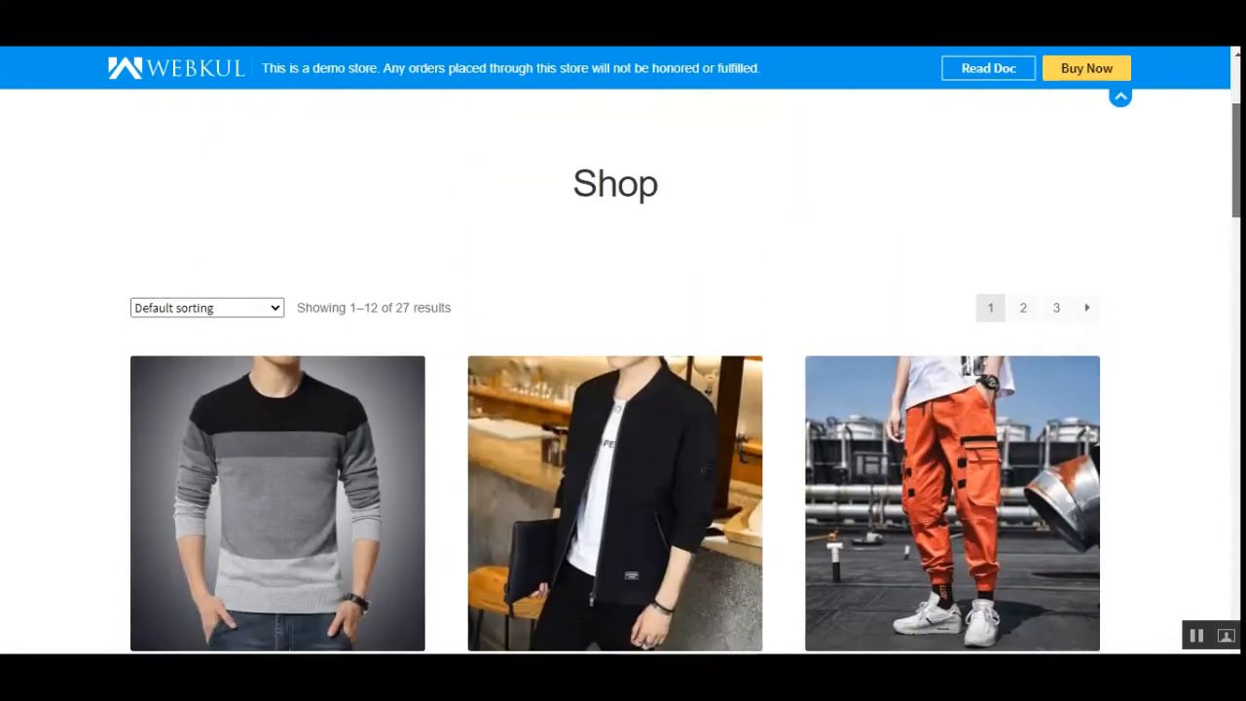
scroll(959, 369, down, 2)
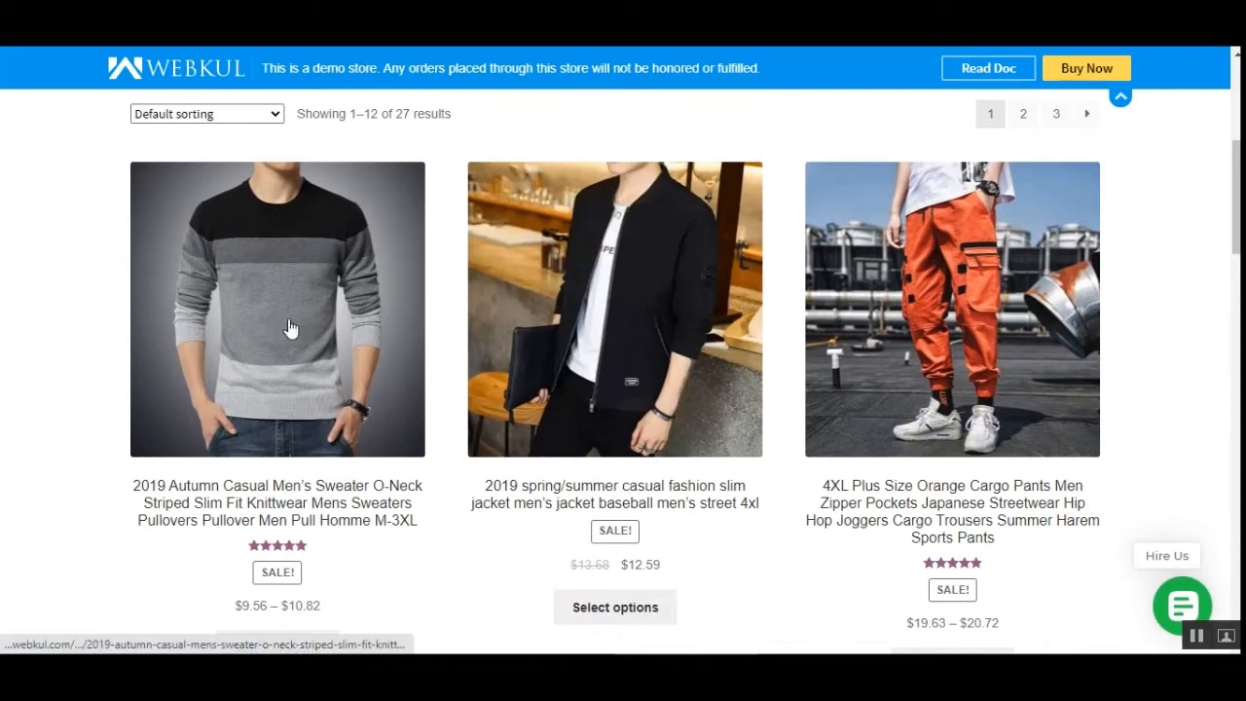
scroll(297, 345, down, 2)
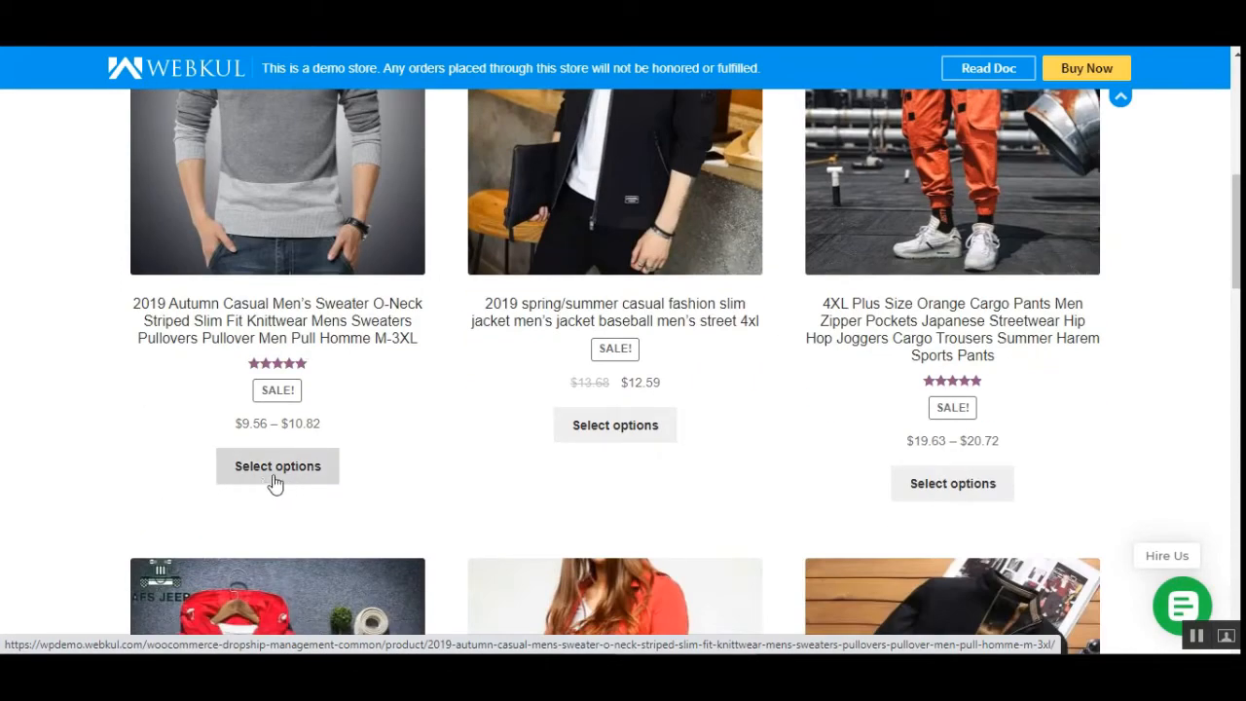
scroll(302, 390, up, 1)
click(345, 268)
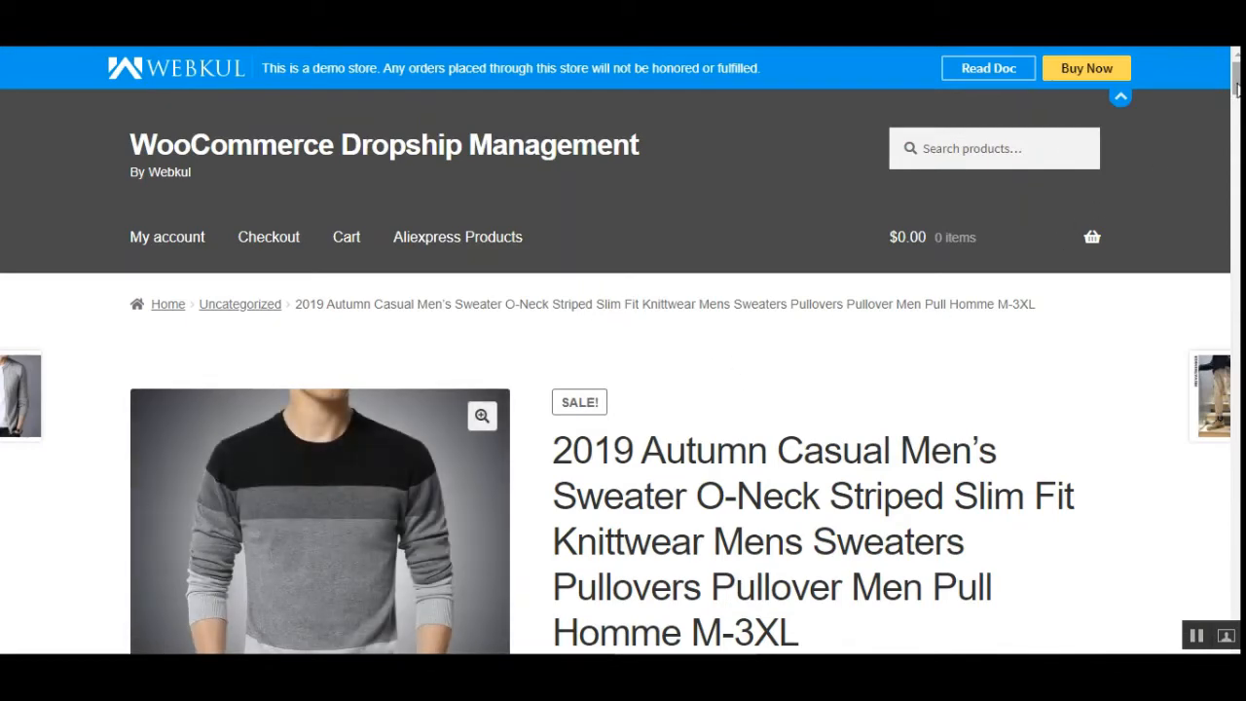
- Choose black as the sweater's color option
scroll(1237, 89, down, 2)
scroll(1238, 89, down, 1)
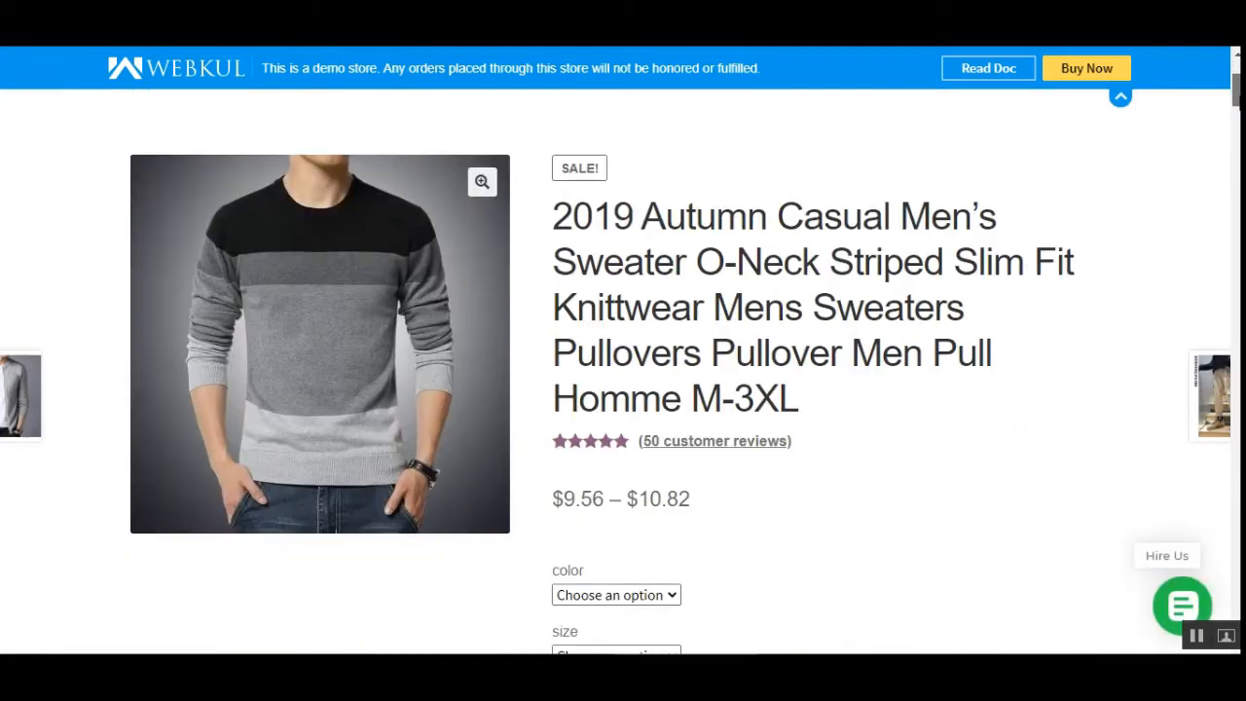
scroll(1238, 89, down, 2)
scroll(1238, 88, down, 3)
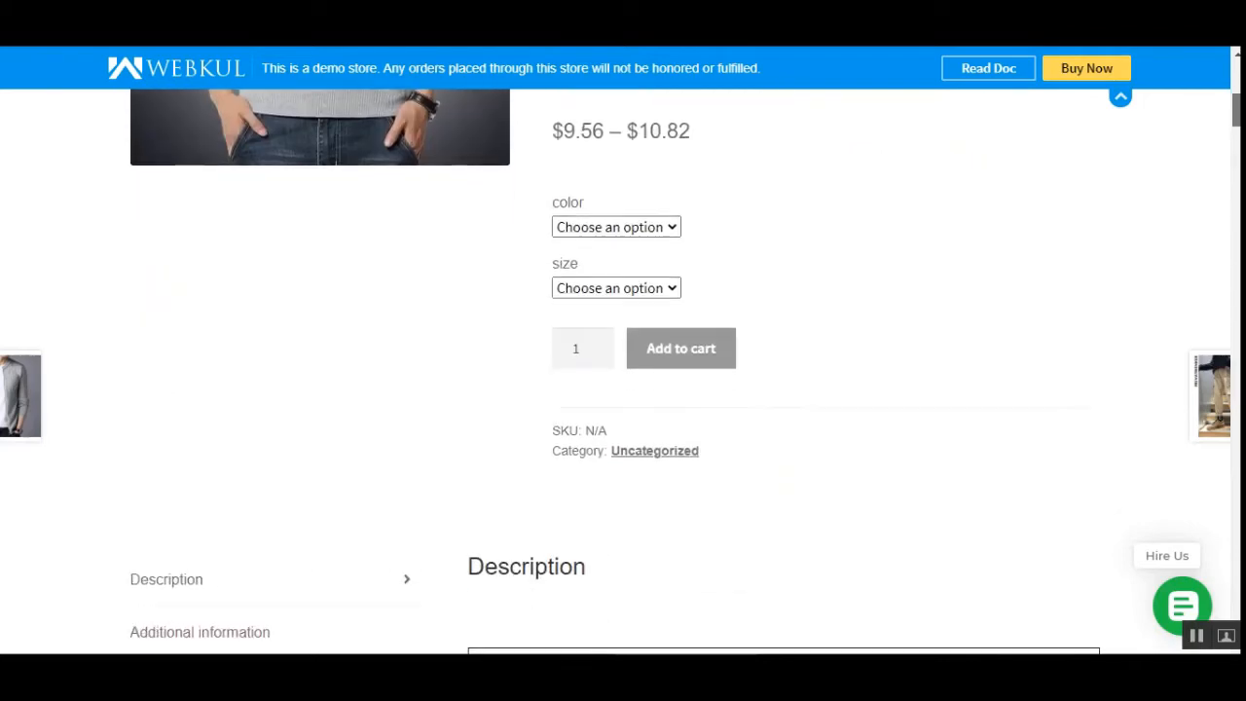
scroll(1238, 89, up, 3)
scroll(1238, 89, down, 1)
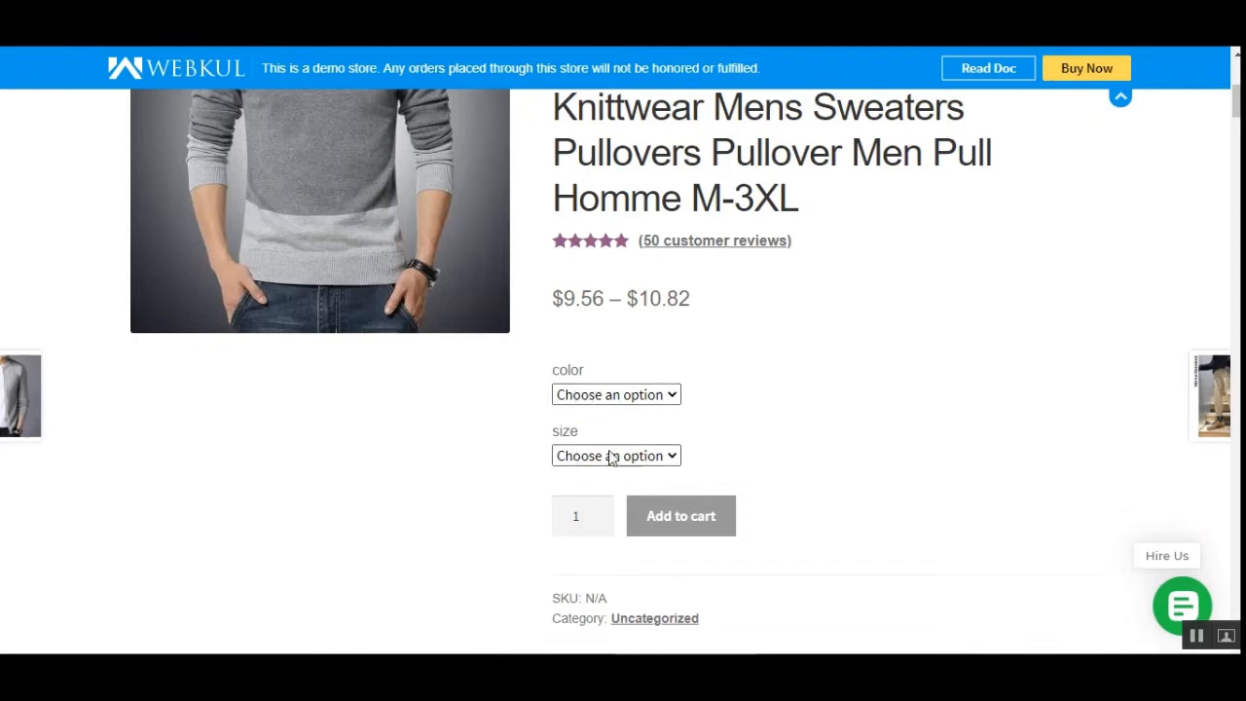
click(625, 397)
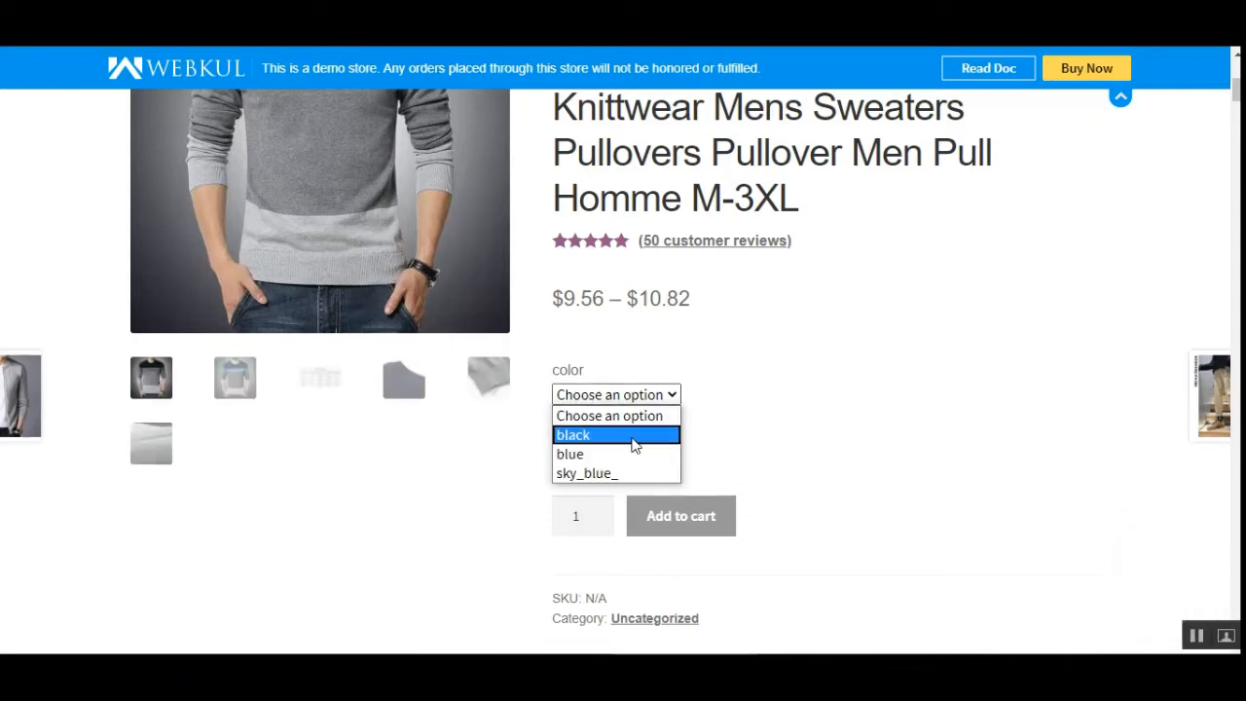
click(635, 445)
- Try the sizes xl, xxxl and m for the sweater in turn
click(663, 458)
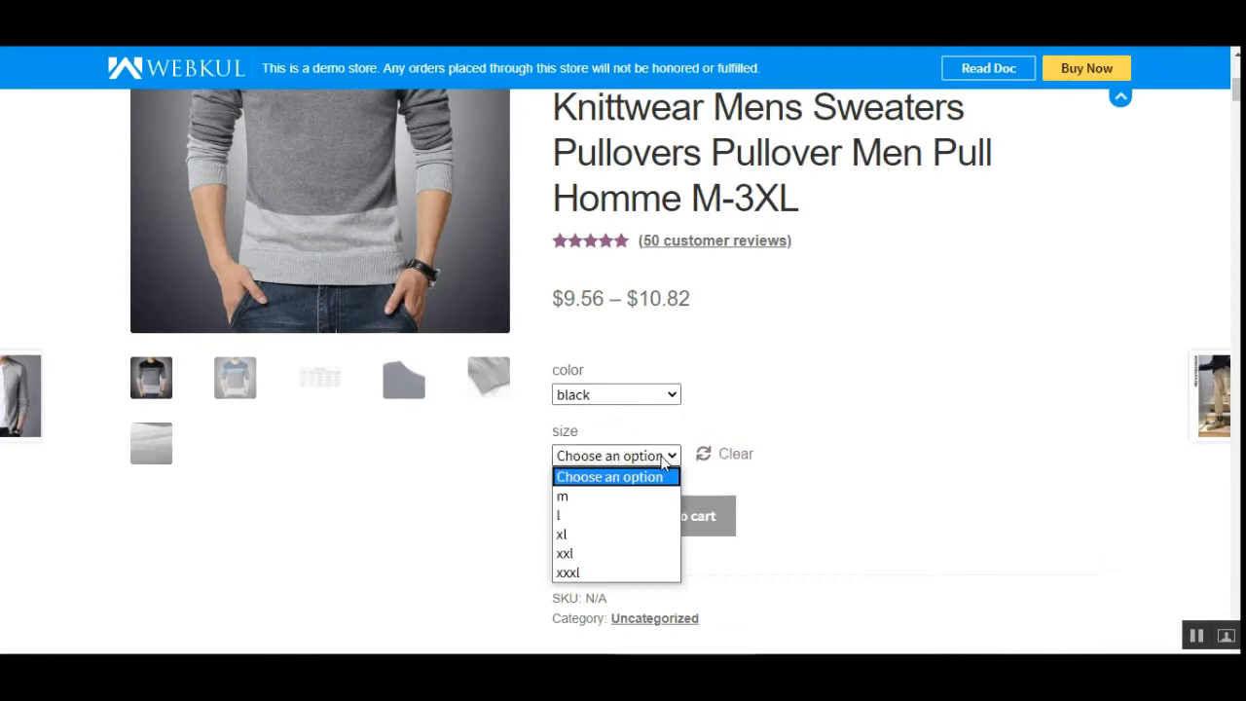
click(619, 534)
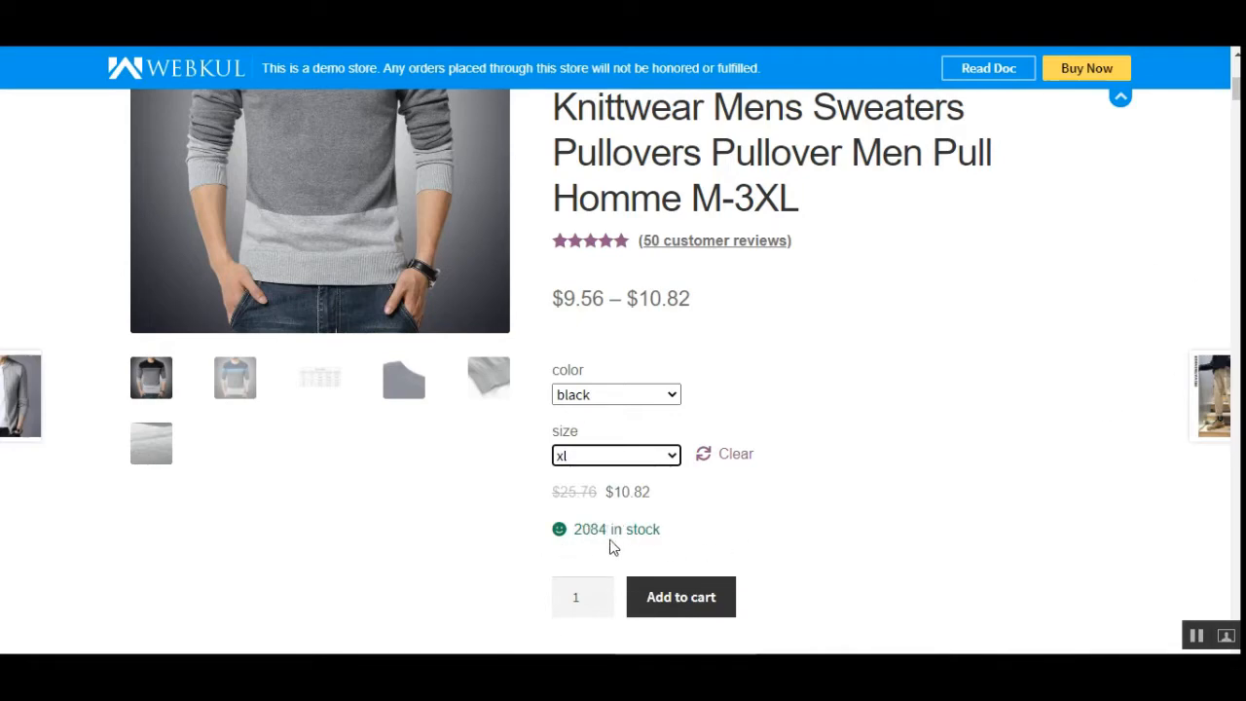
click(672, 455)
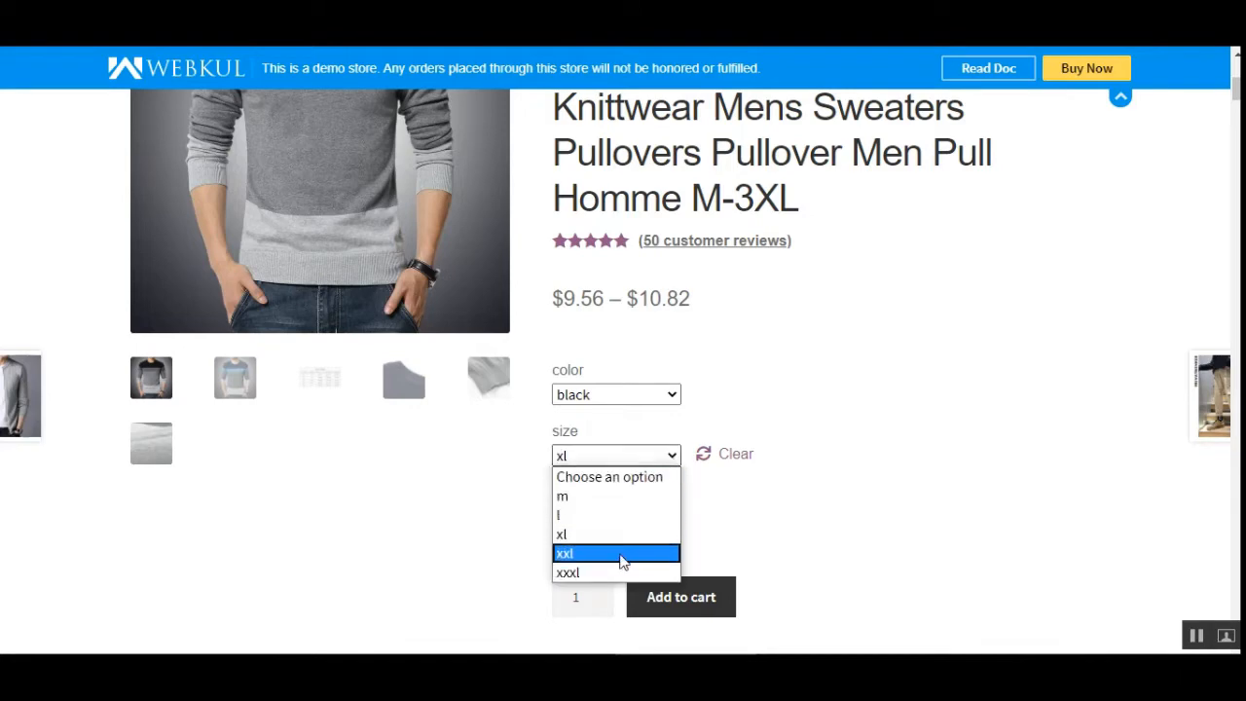
click(616, 573)
click(669, 457)
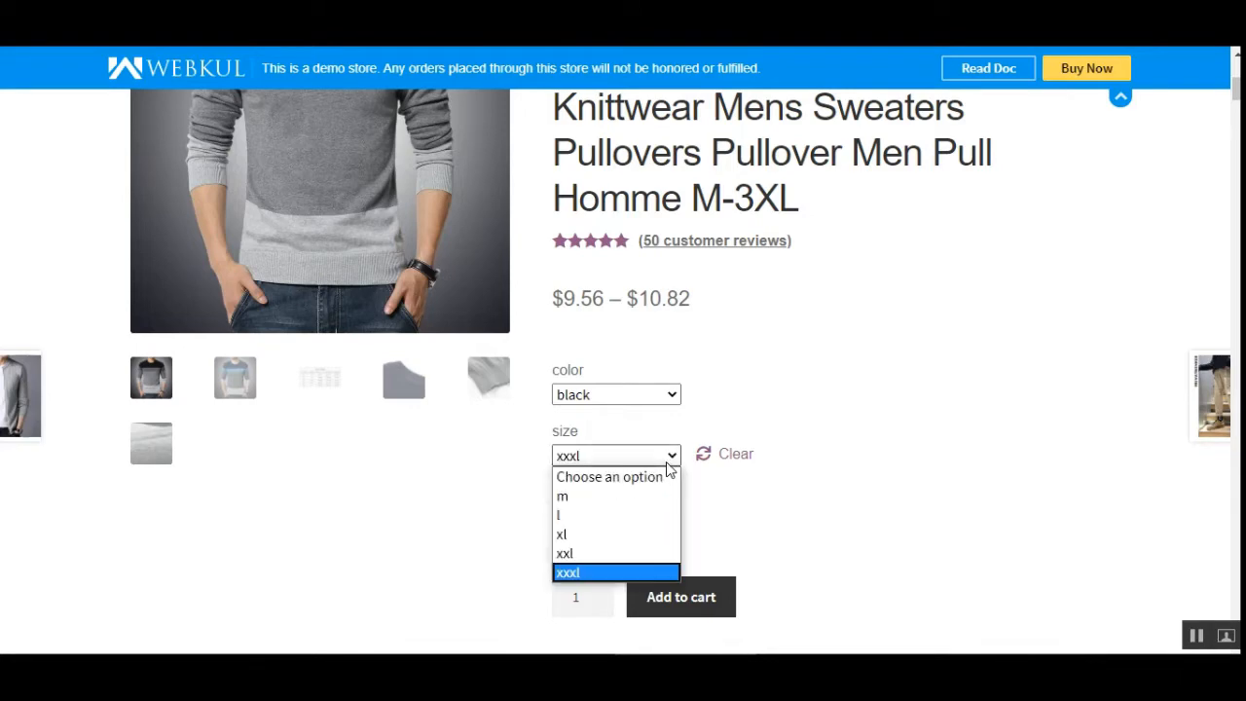
click(649, 496)
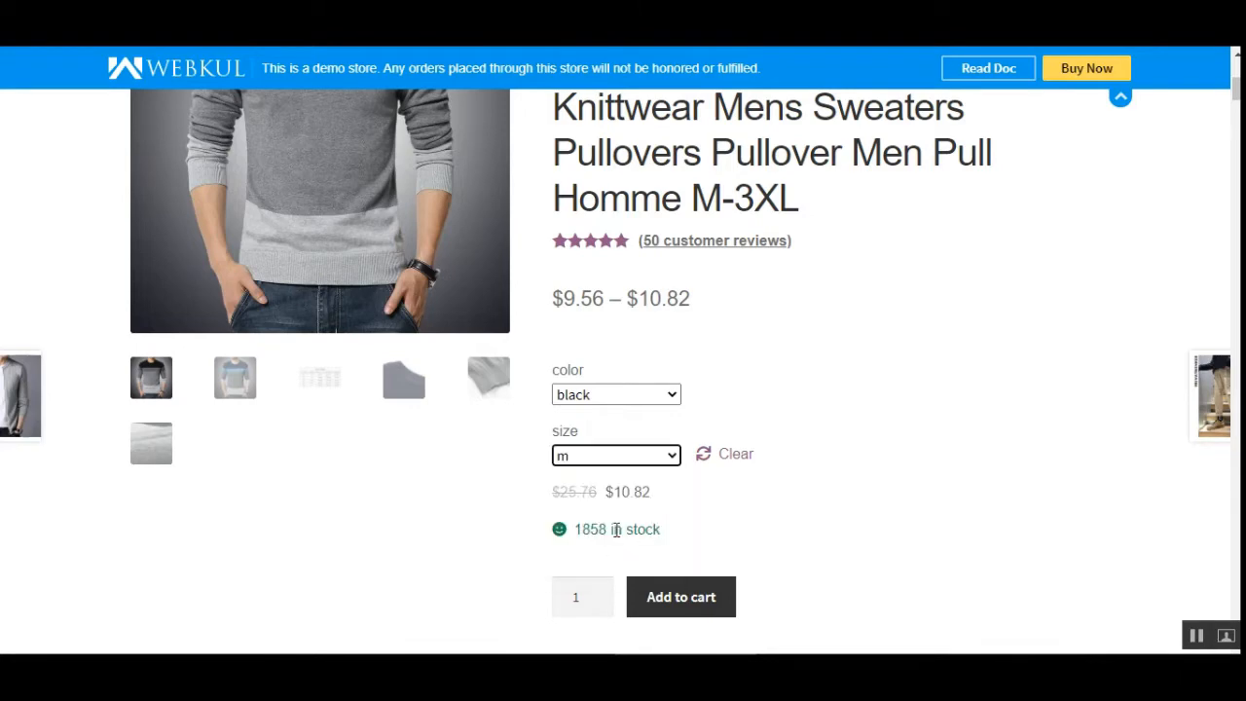
- Select size xl and add the black sweater with quantity 1 to the cart
click(638, 457)
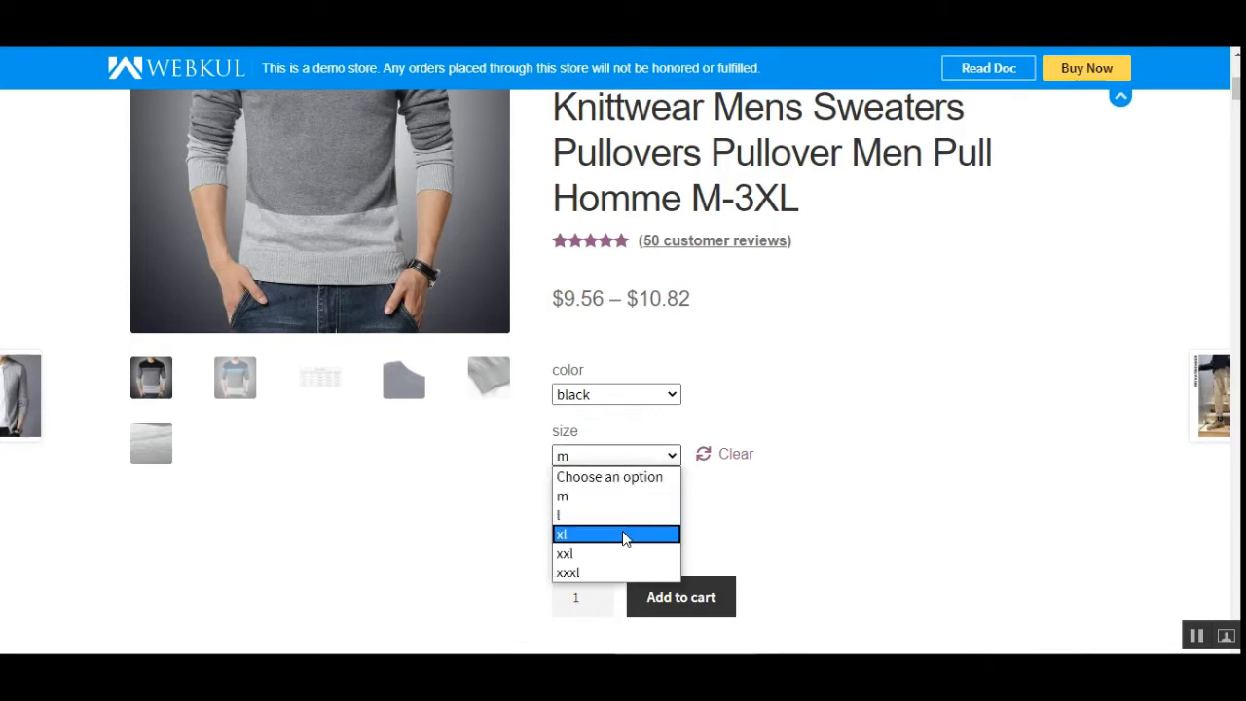
click(624, 532)
scroll(1100, 192, down, 4)
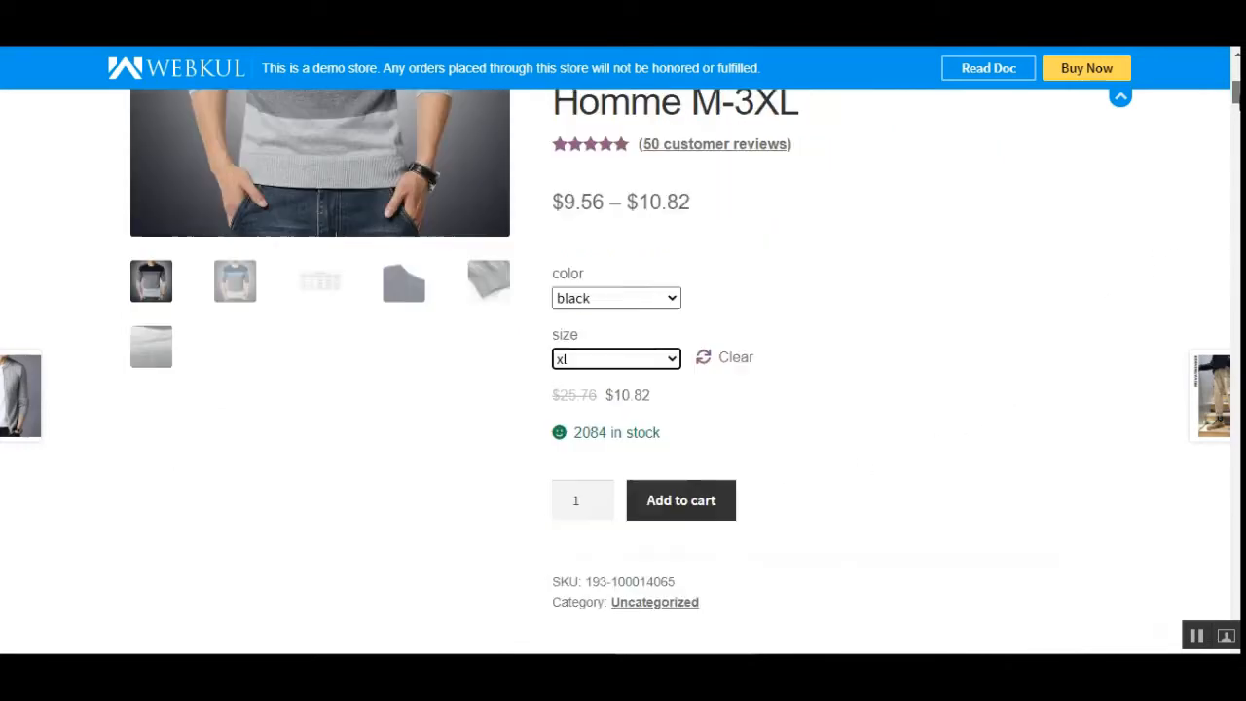
scroll(1099, 192, up, 1)
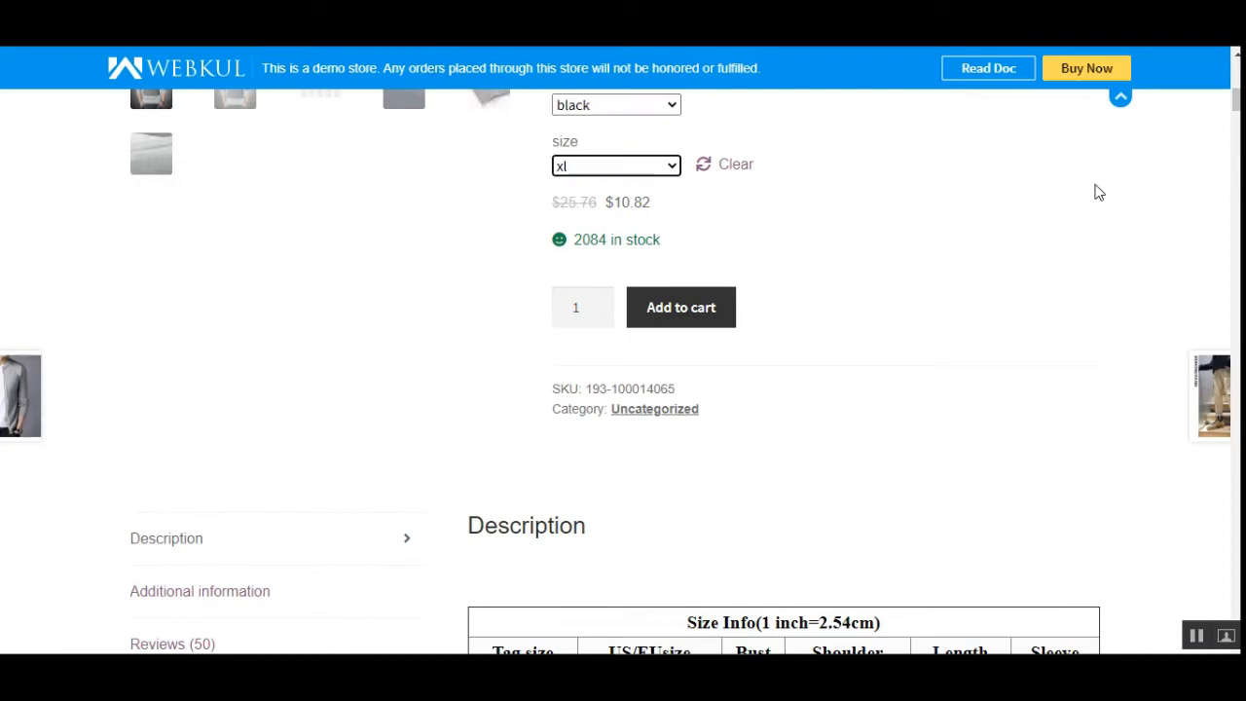
click(691, 314)
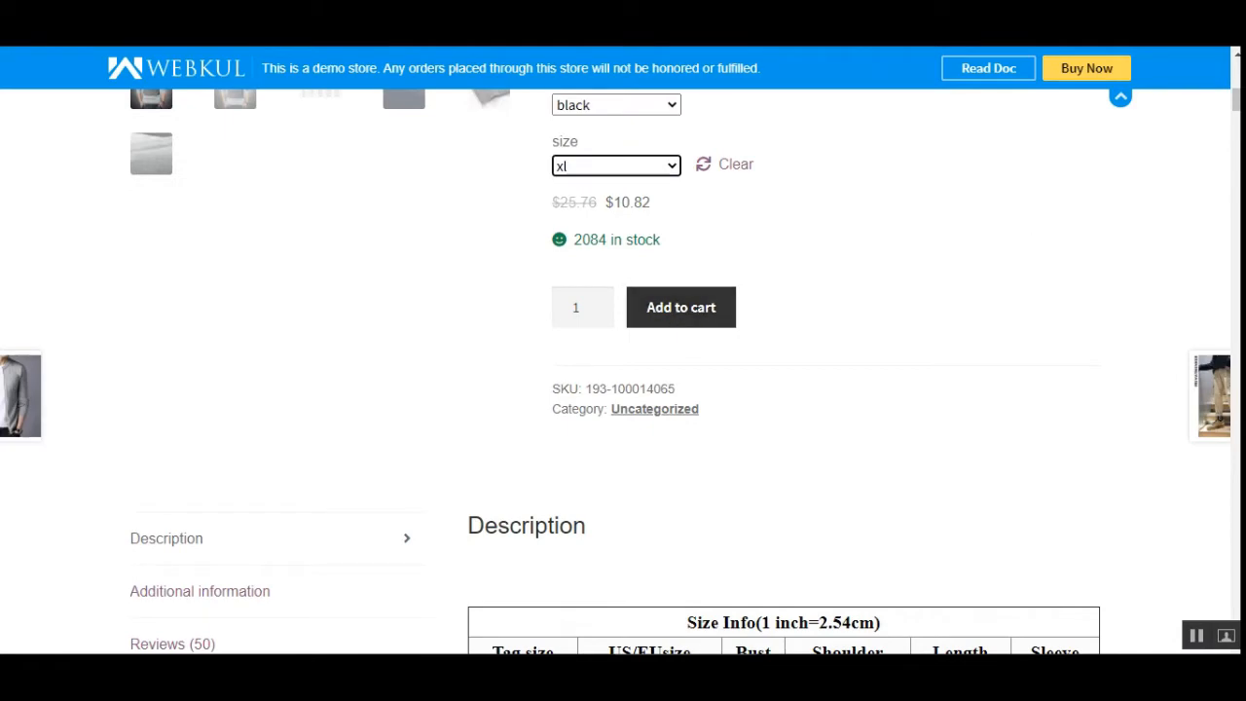
- Scroll through the product description, size chart and images
drag(1238, 105, 1237, 83)
scroll(624, 370, down, 5)
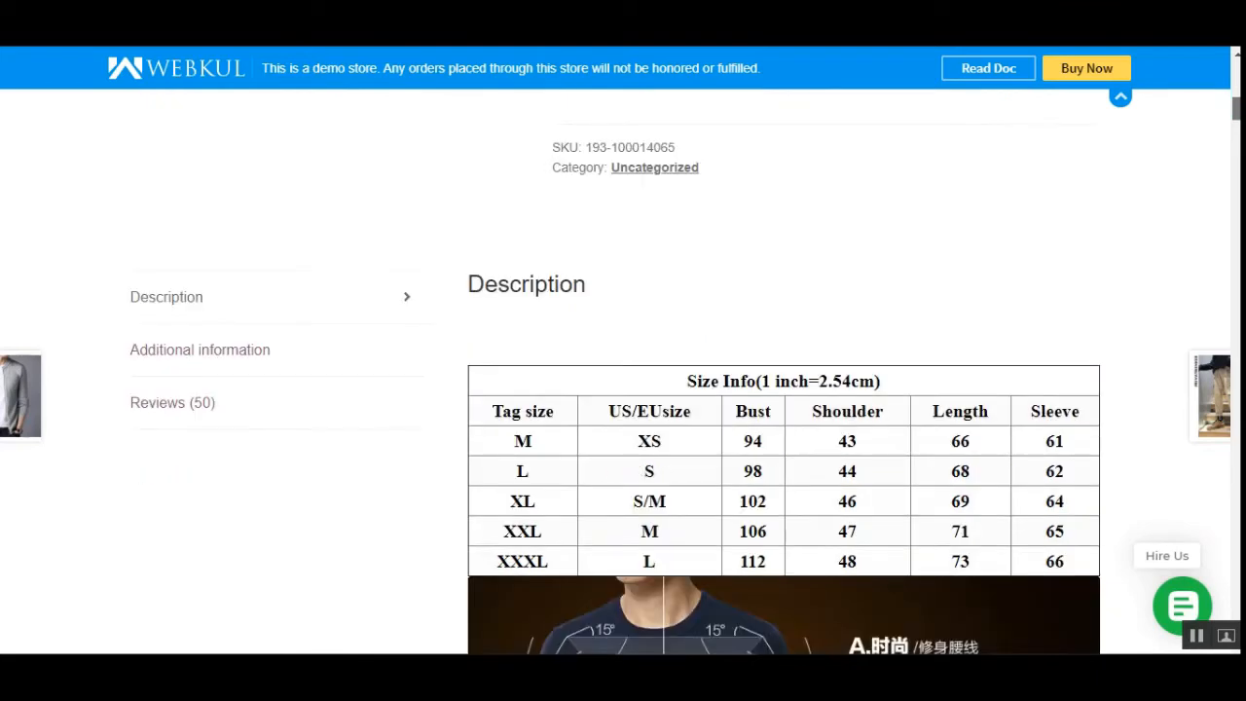
scroll(623, 370, down, 1)
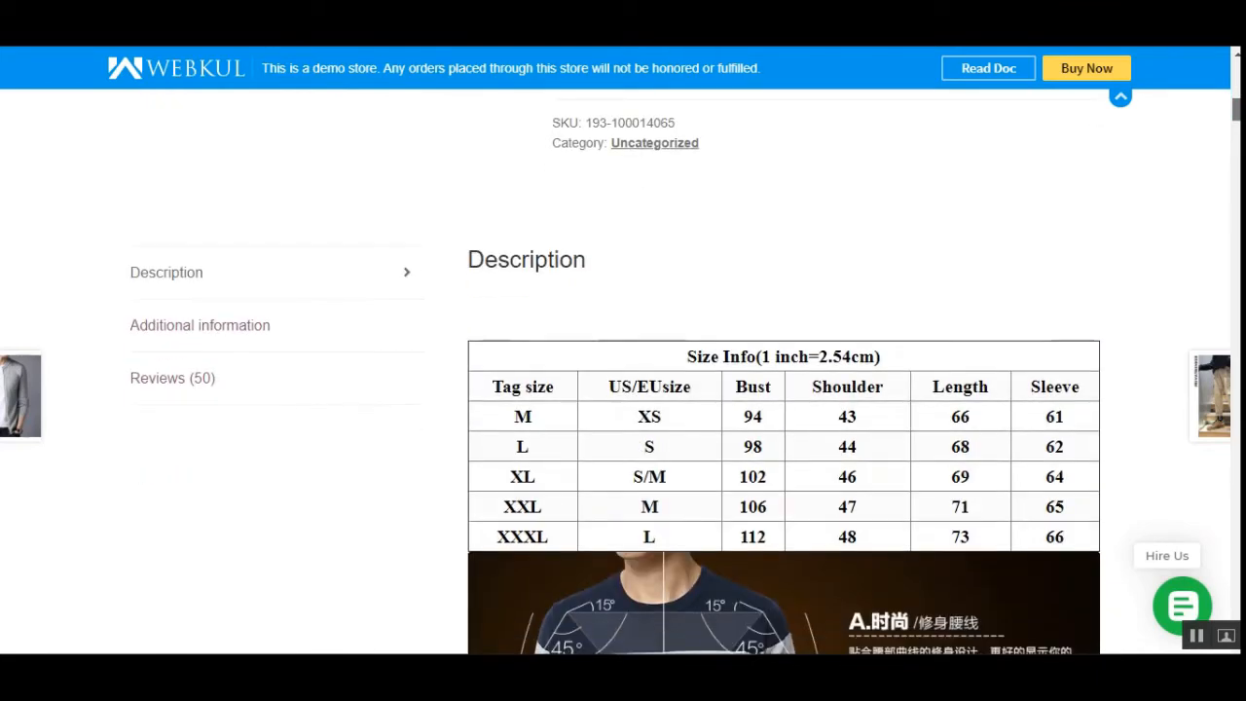
scroll(624, 370, down, 3)
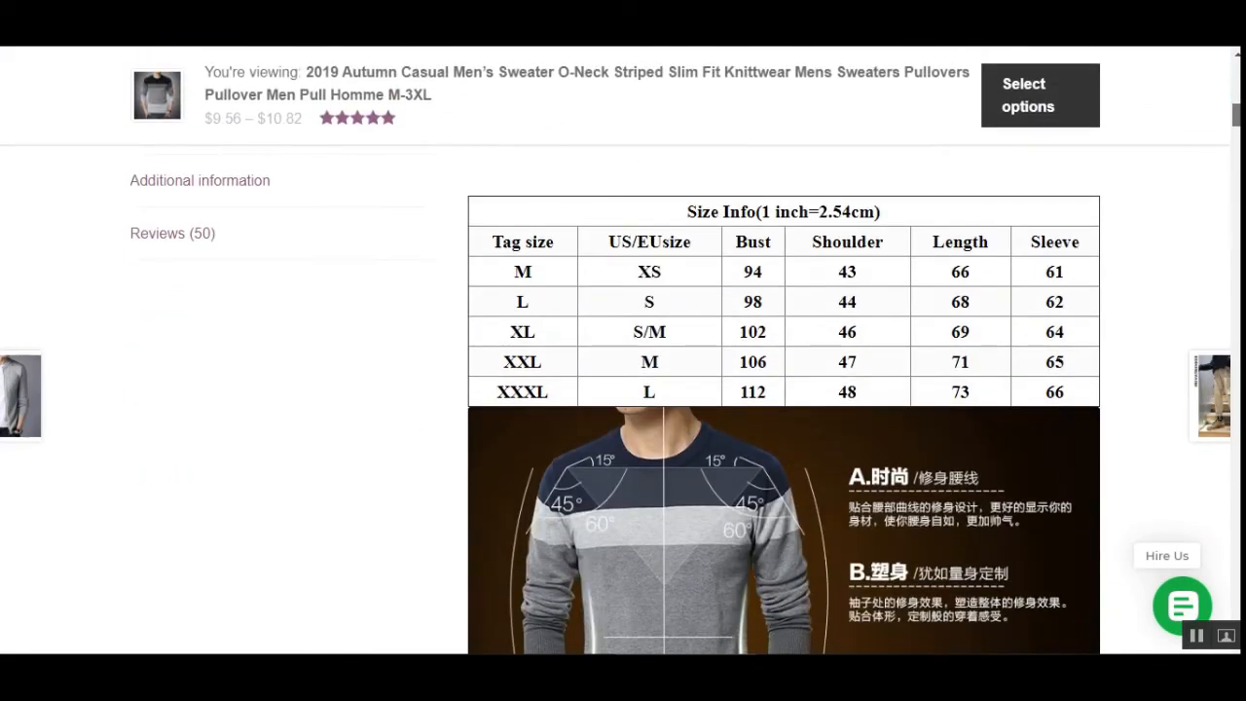
scroll(783, 399, down, 7)
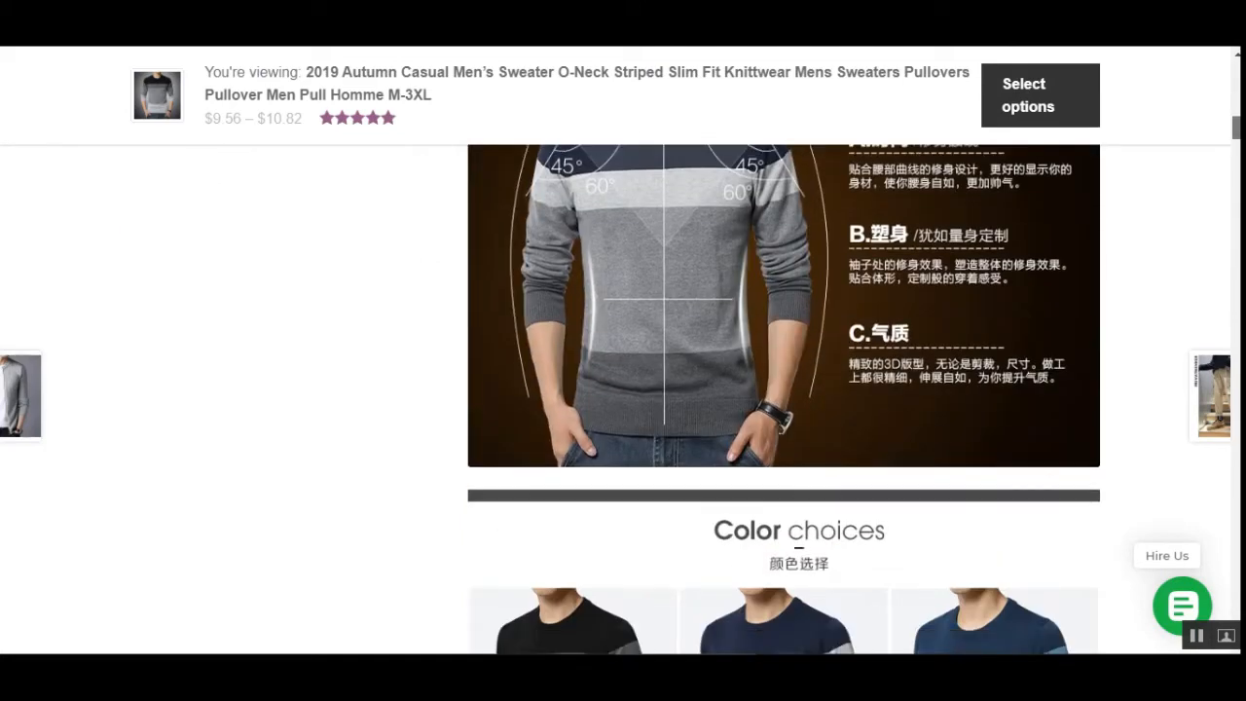
scroll(784, 399, down, 12)
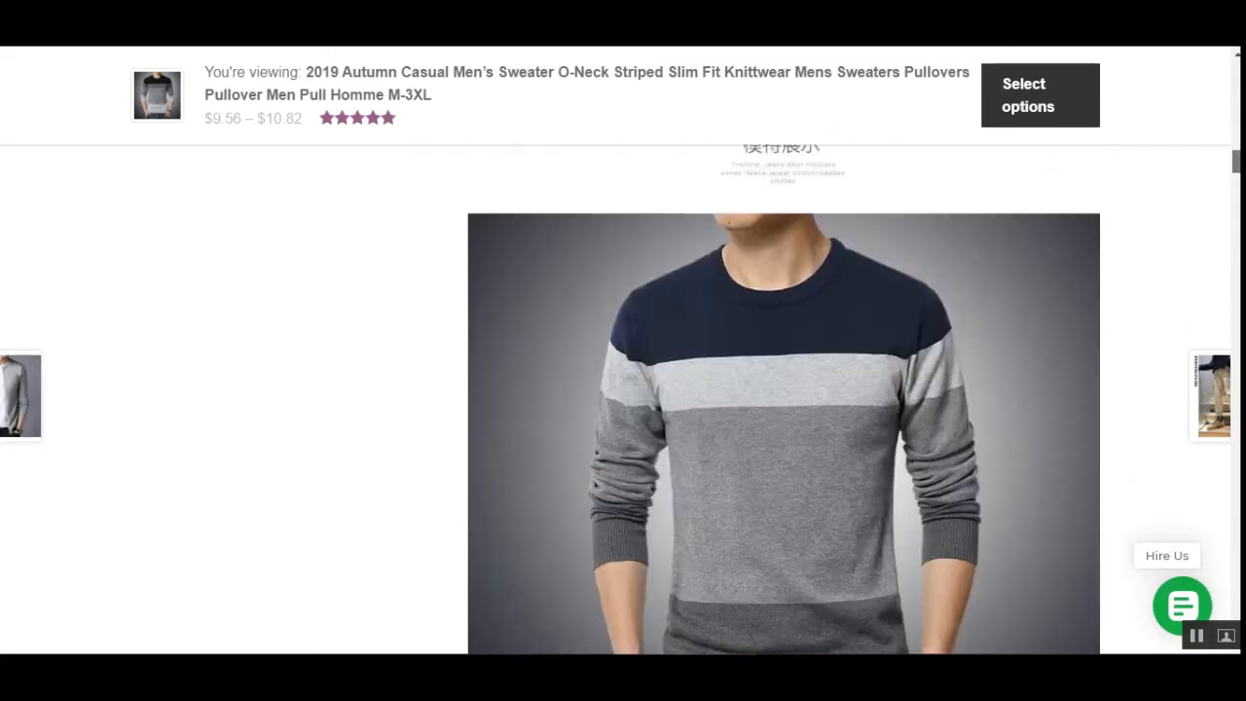
scroll(784, 399, down, 12)
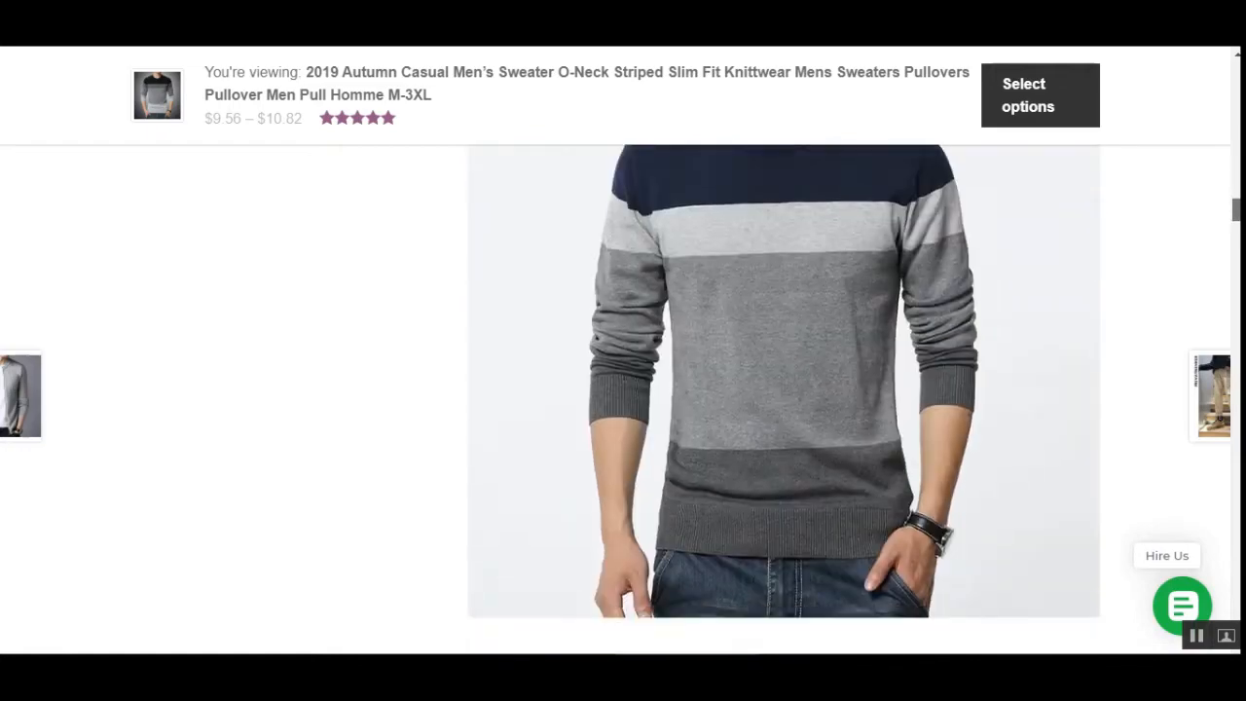
- Scroll through the remaining product images and return to the top of the product page
scroll(784, 399, down, 14)
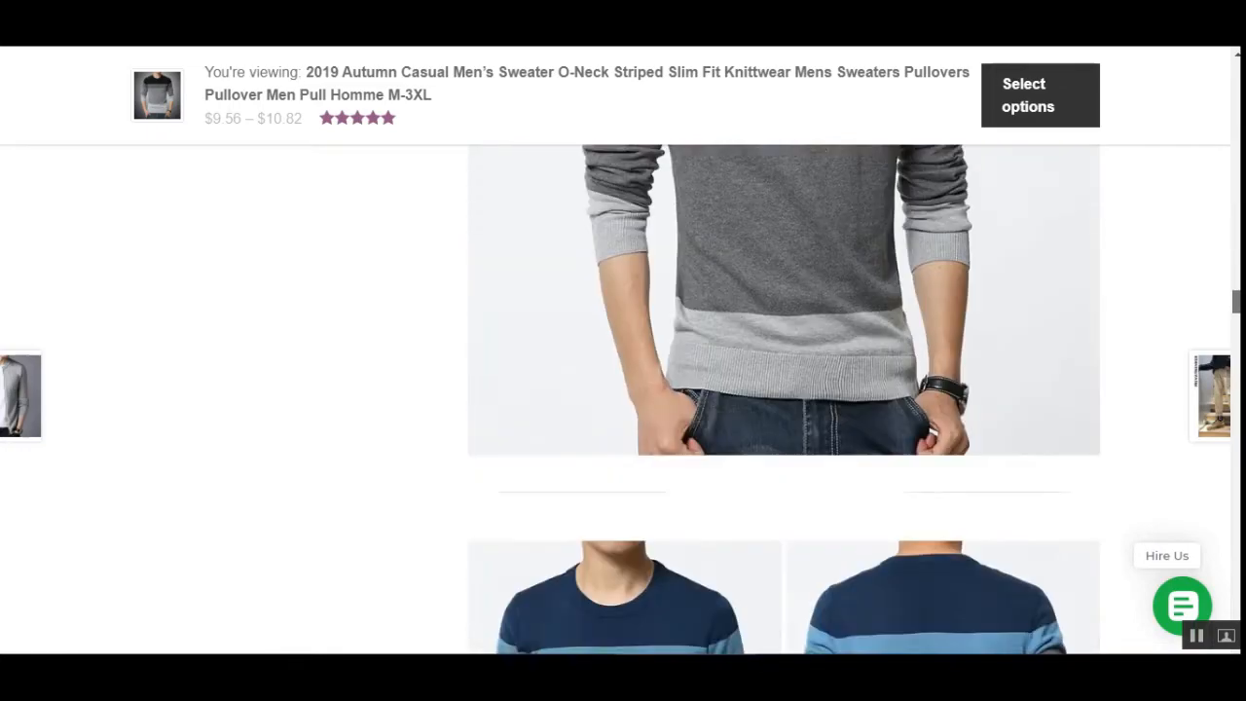
scroll(784, 400, down, 12)
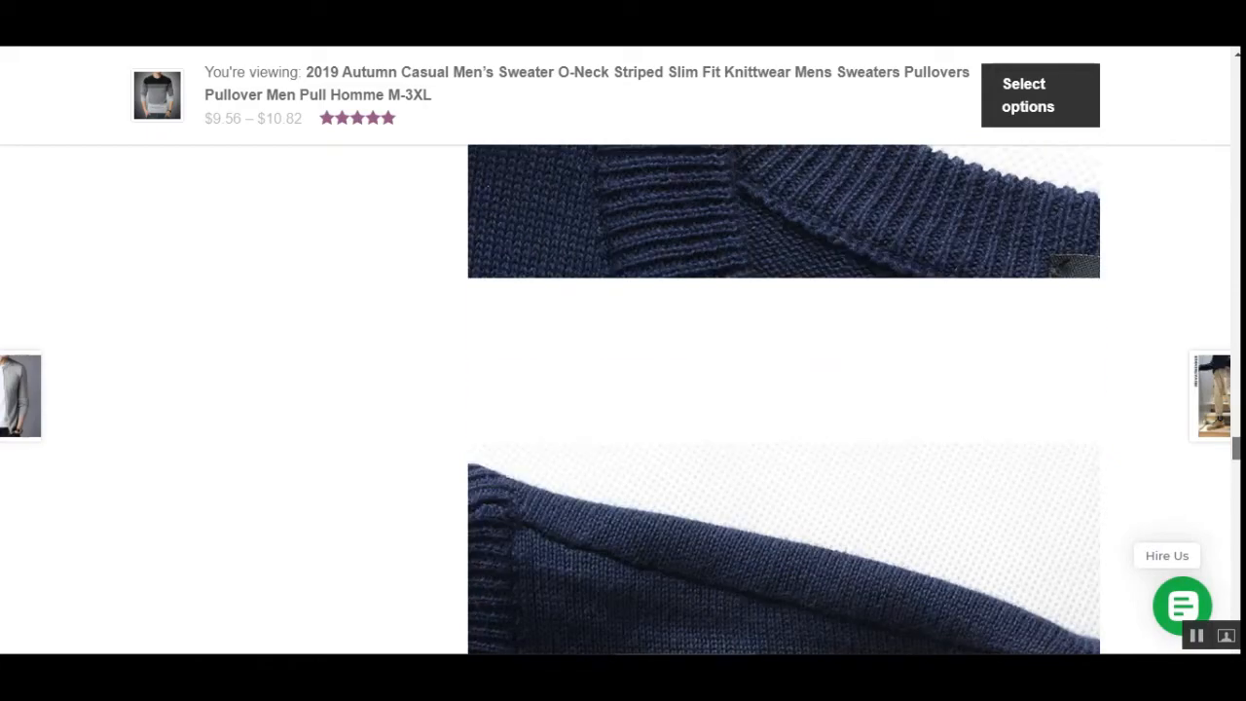
scroll(784, 399, down, 9)
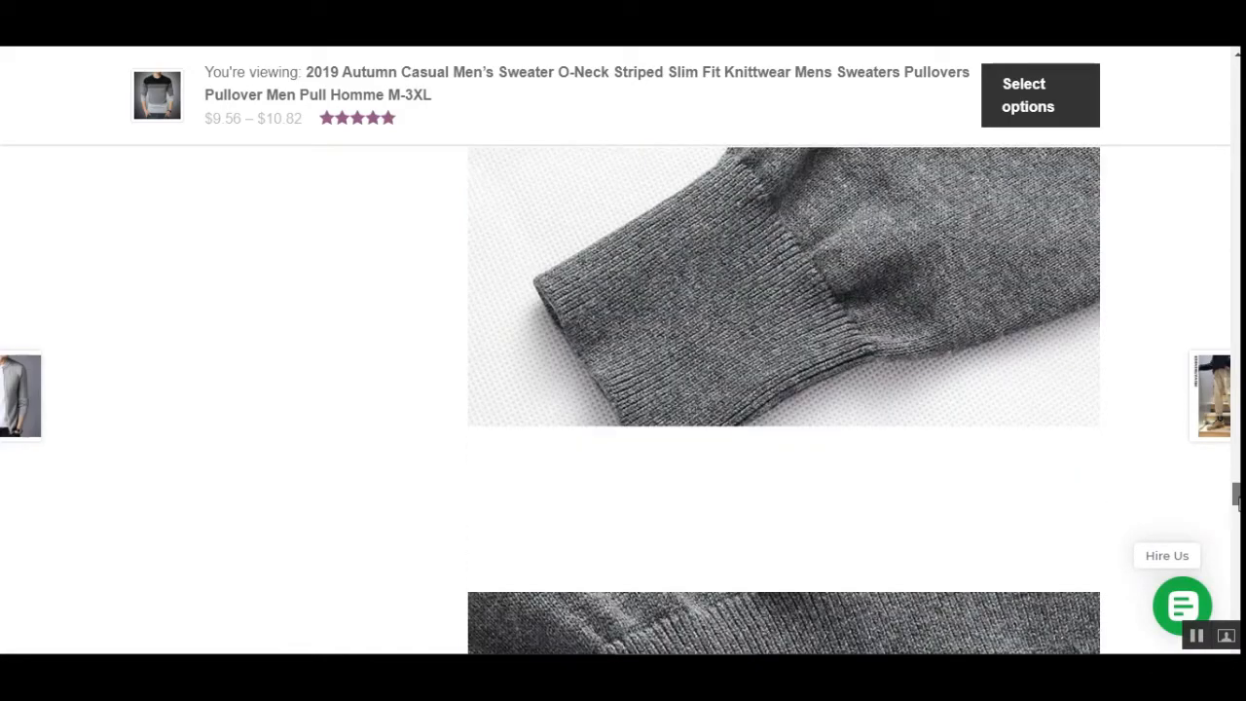
drag(1235, 499, 1235, 158)
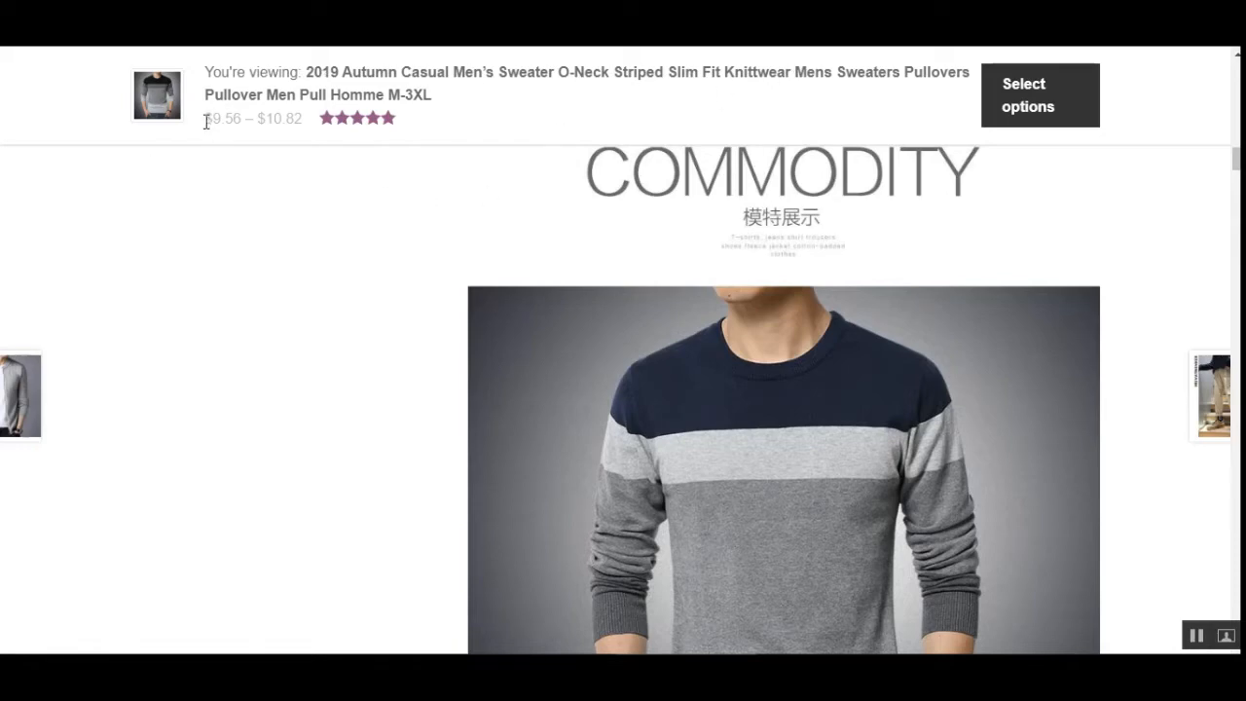
drag(207, 121, 300, 118)
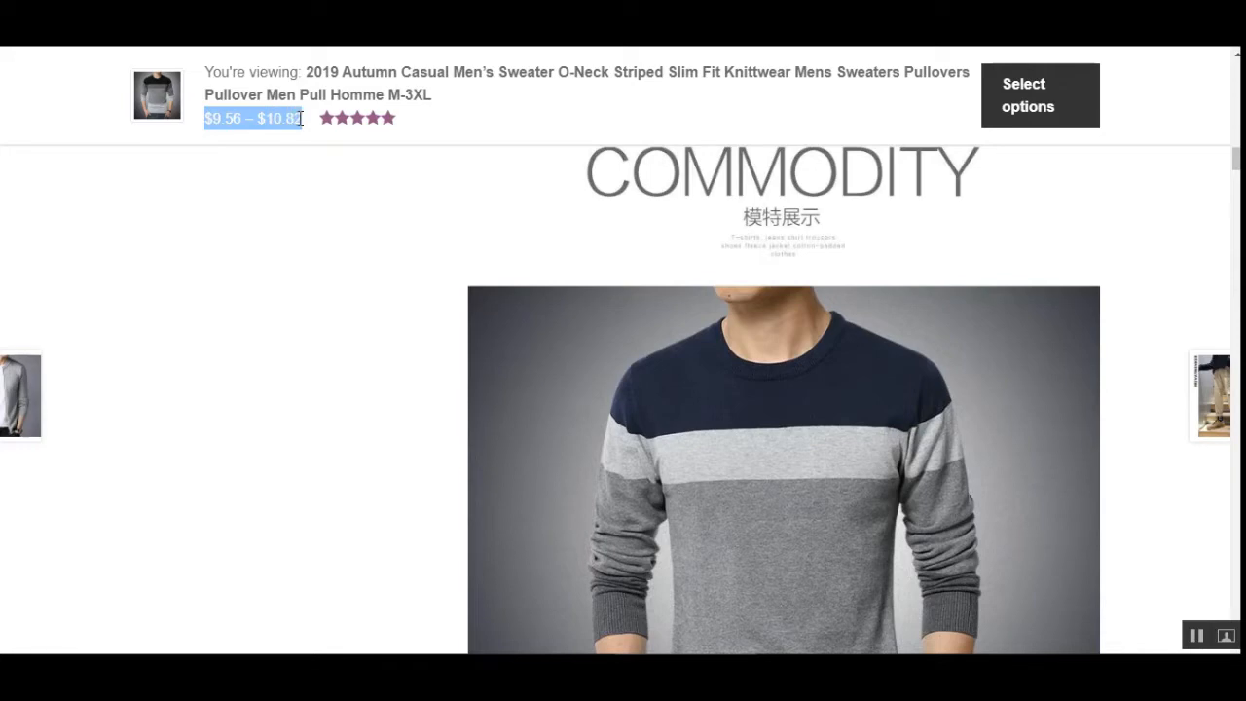
drag(1234, 156, 1235, 68)
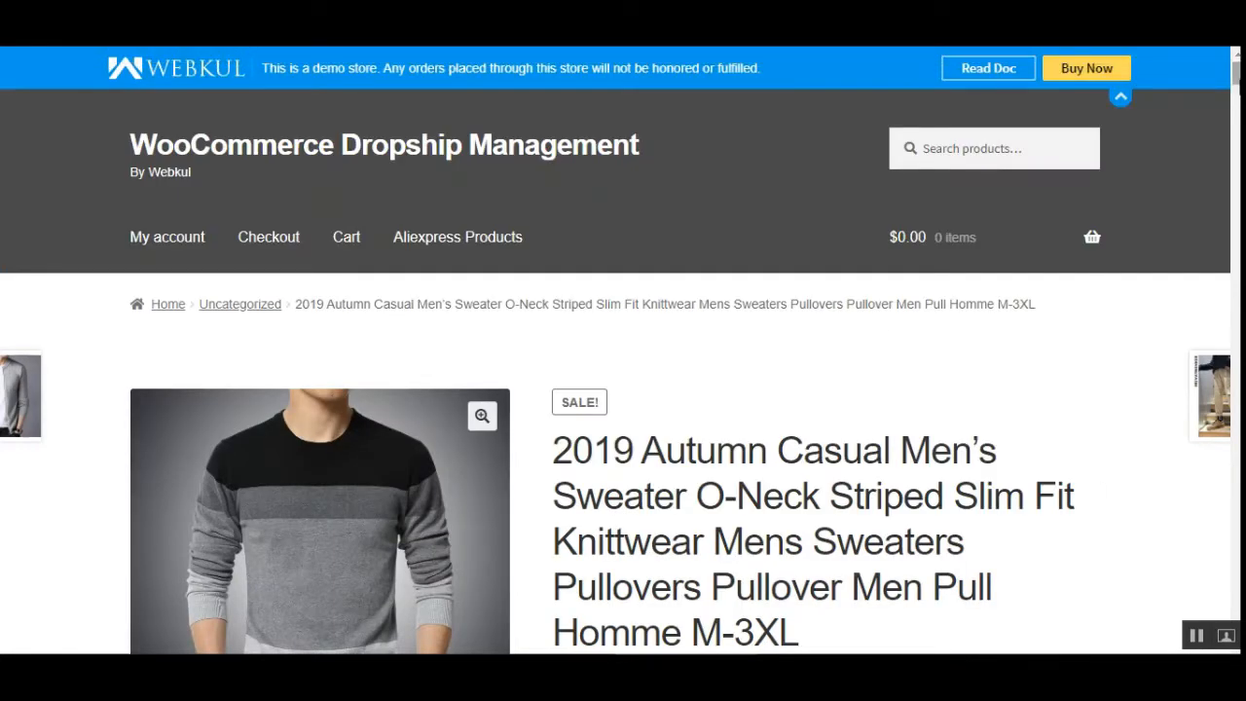
- Add the sweater with color black and size xl to the cart
scroll(623, 370, down, 5)
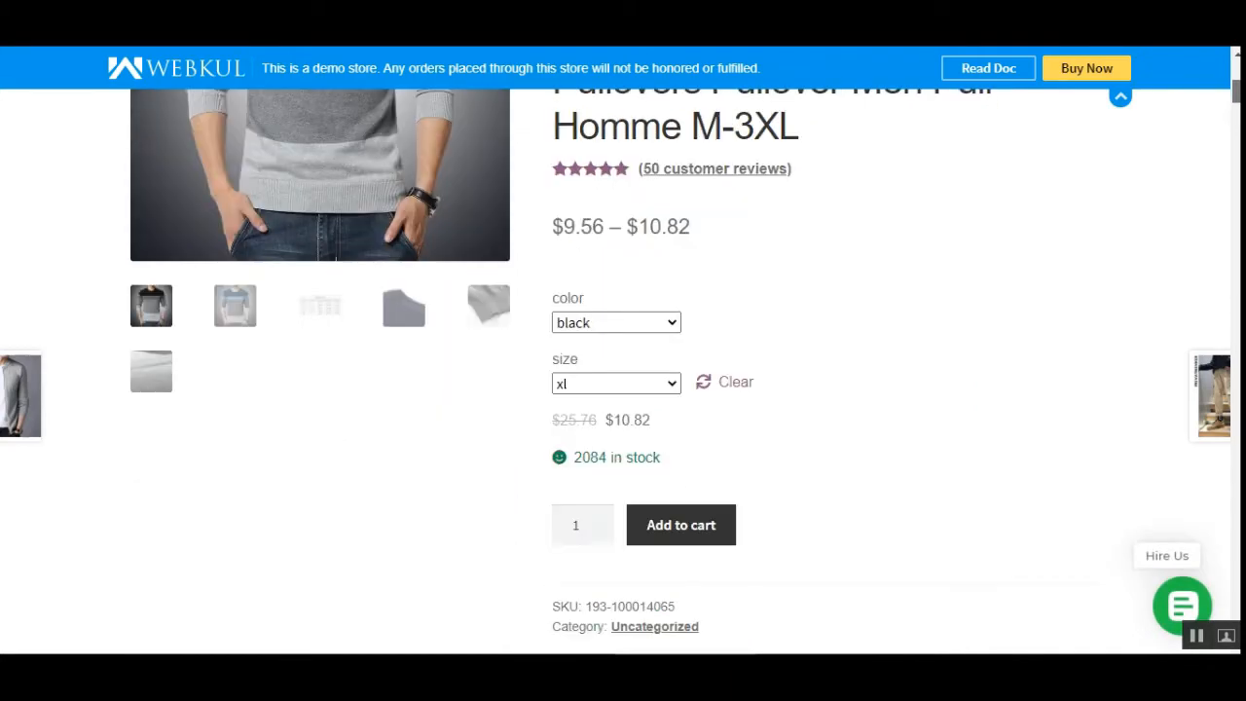
scroll(890, 233, down, 1)
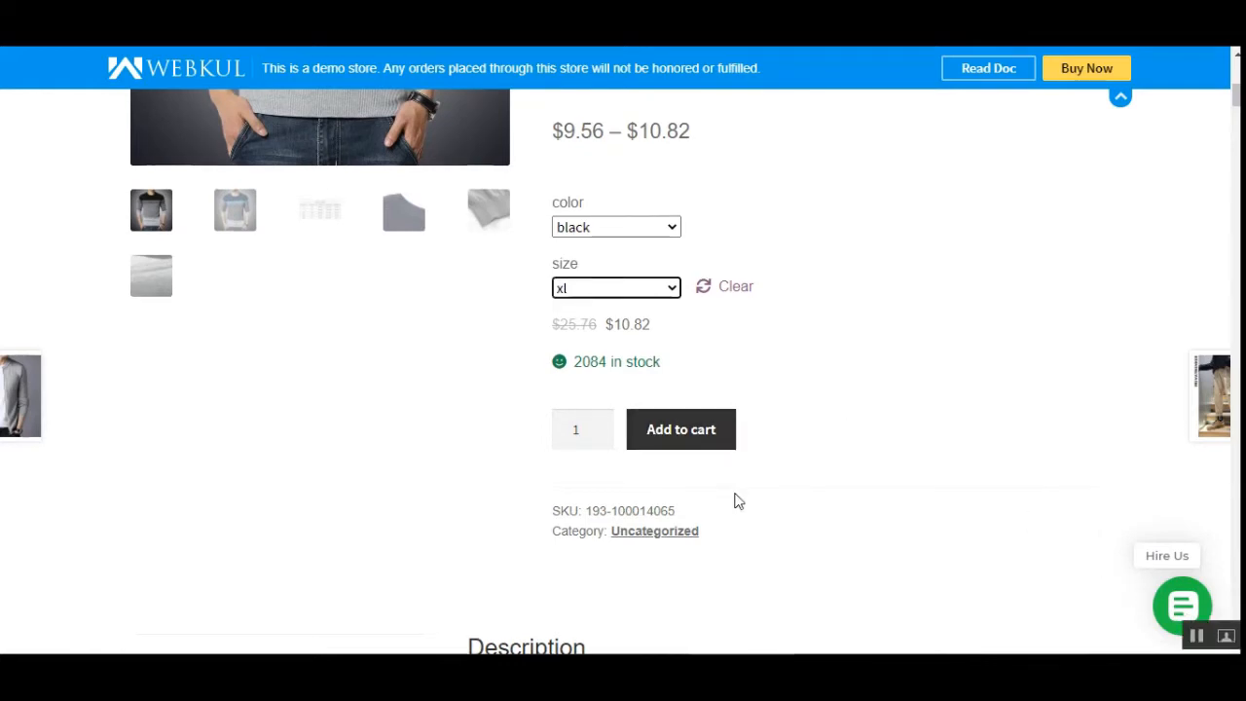
click(690, 437)
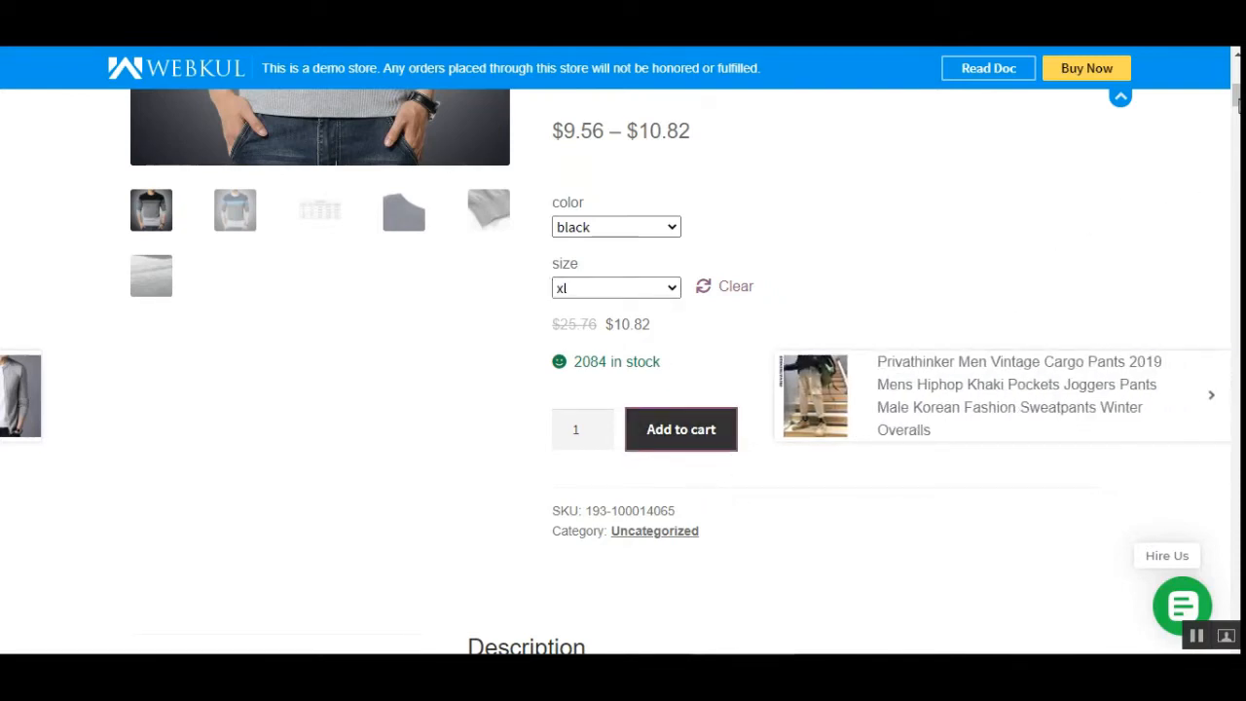
- Proceed to checkout from the mini-cart
scroll(1035, 453, down, 2)
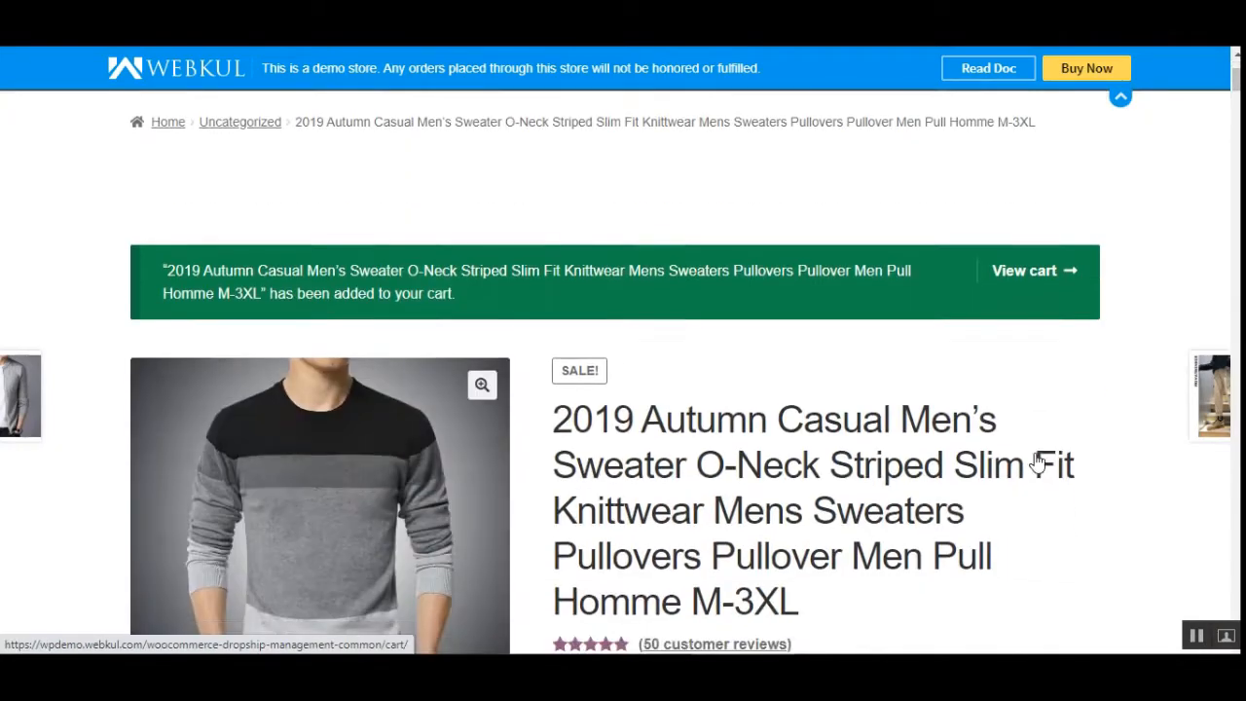
scroll(1038, 463, up, 2)
mouse_move(1093, 239)
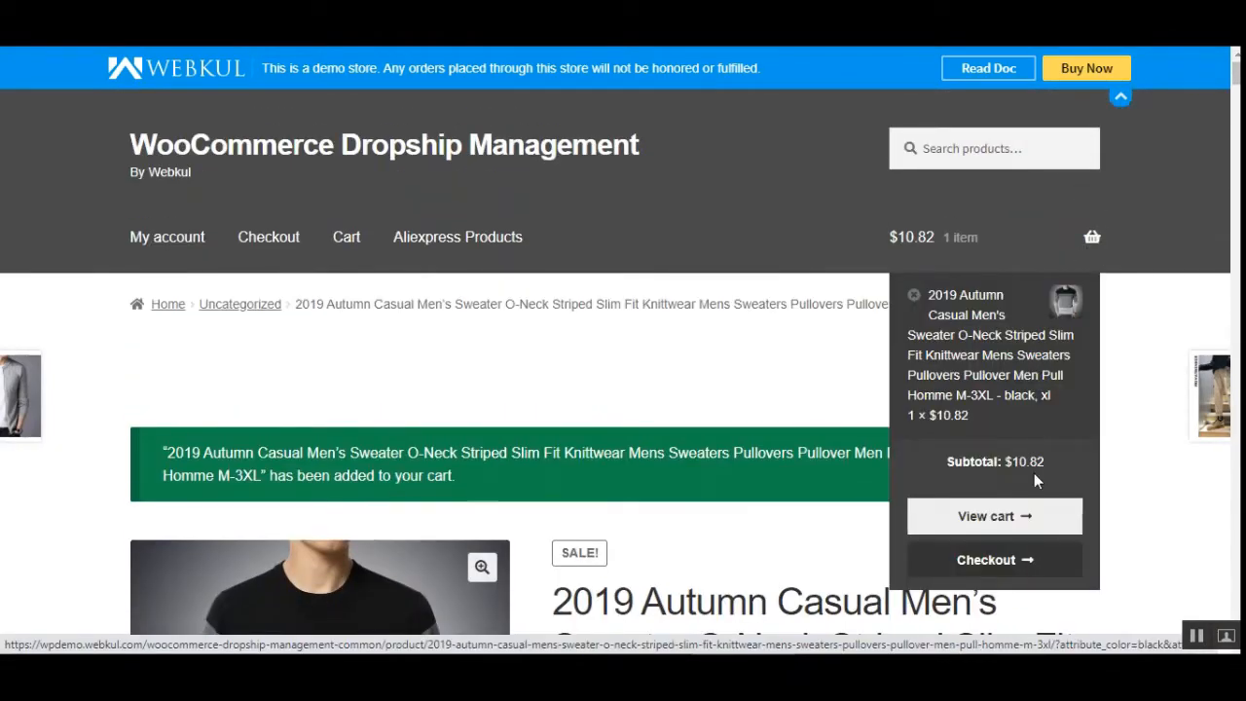
click(1000, 571)
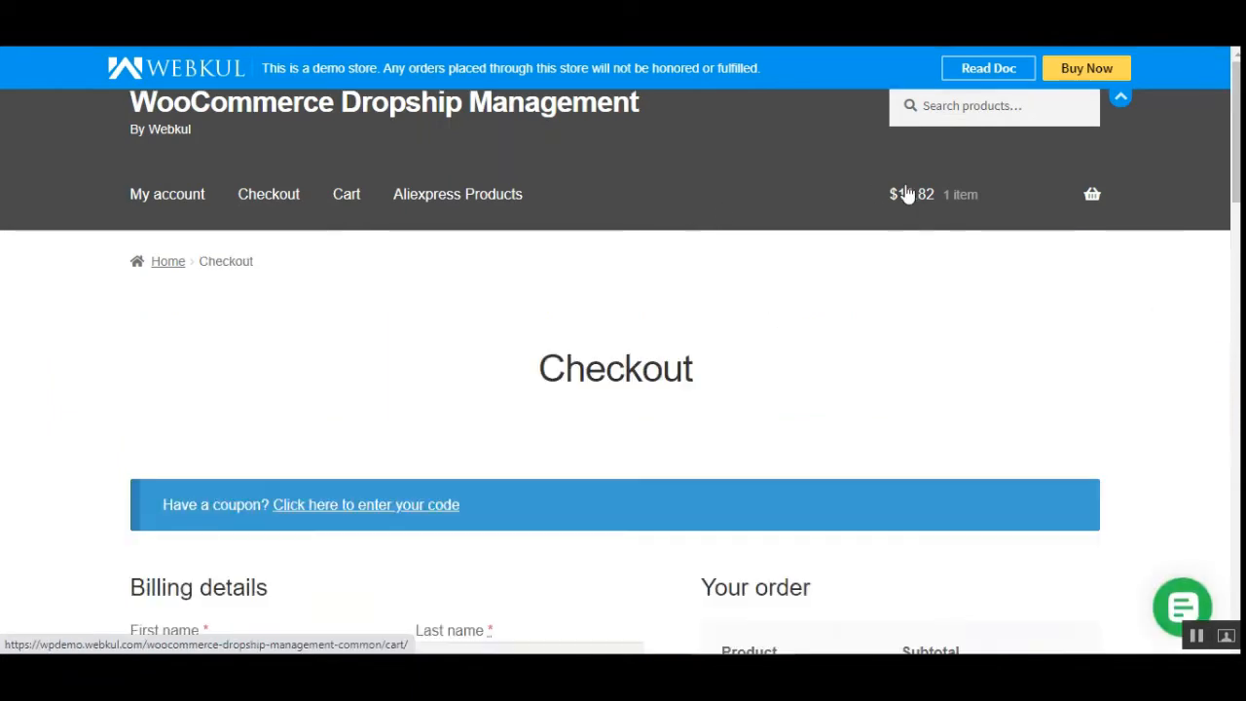
- Review the prefilled billing details and the order summary on the checkout page
scroll(848, 458, down, 3)
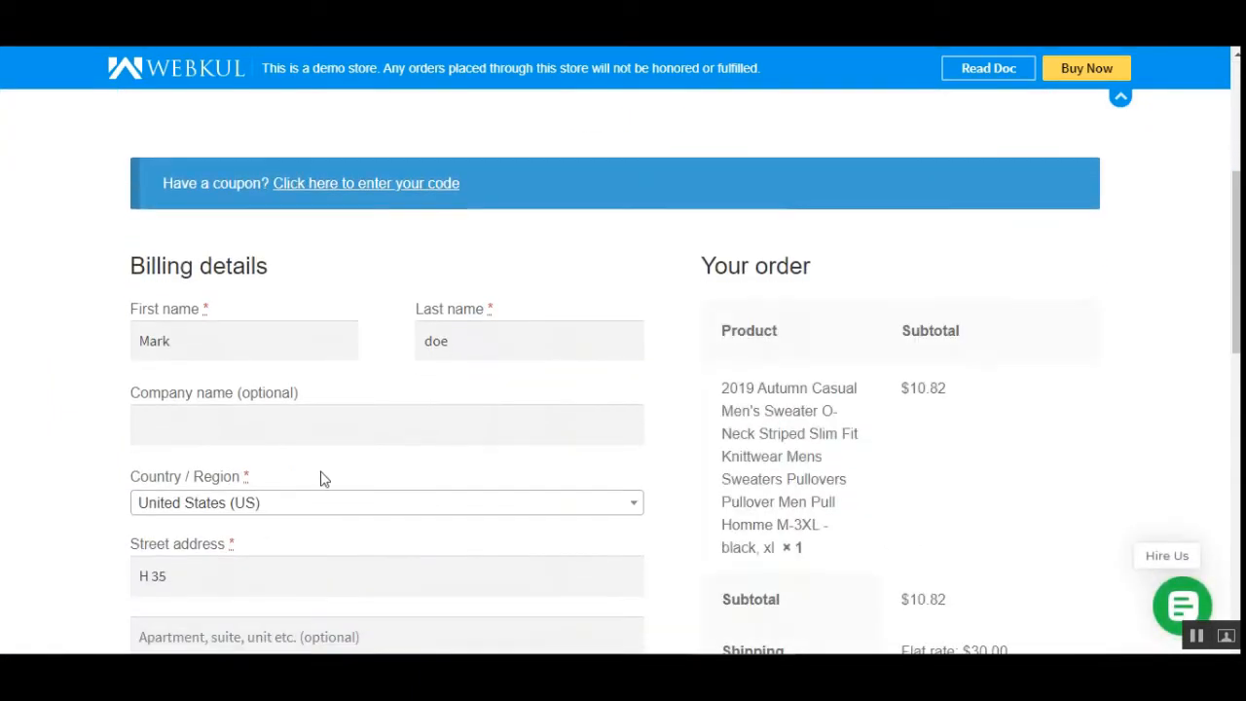
scroll(462, 508, down, 4)
scroll(461, 501, down, 3)
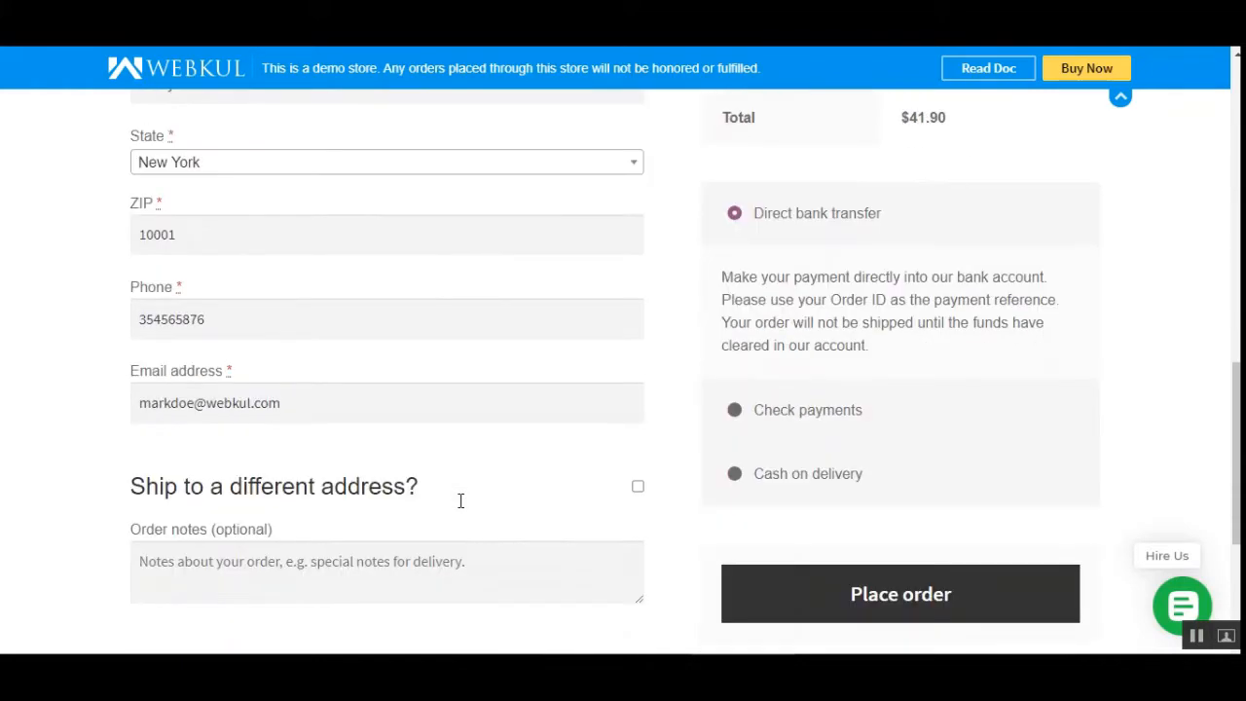
scroll(461, 500, up, 6)
scroll(462, 506, down, 4)
scroll(459, 500, up, 3)
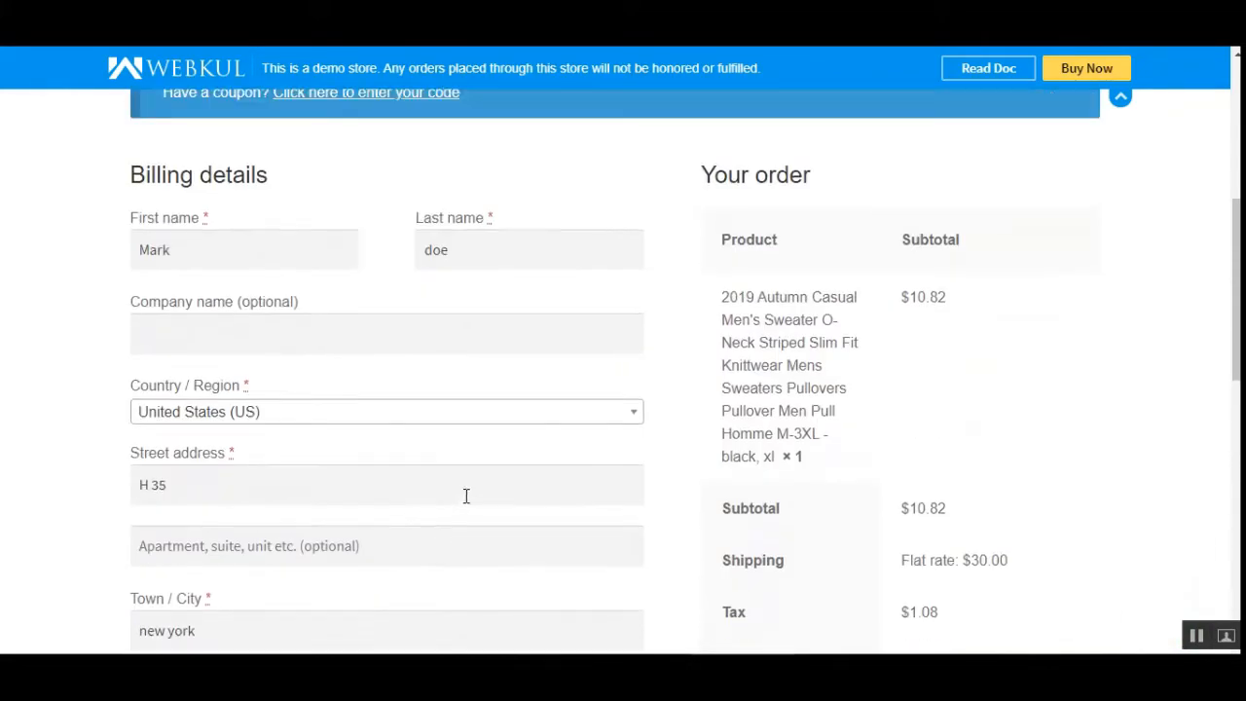
scroll(459, 479, up, 2)
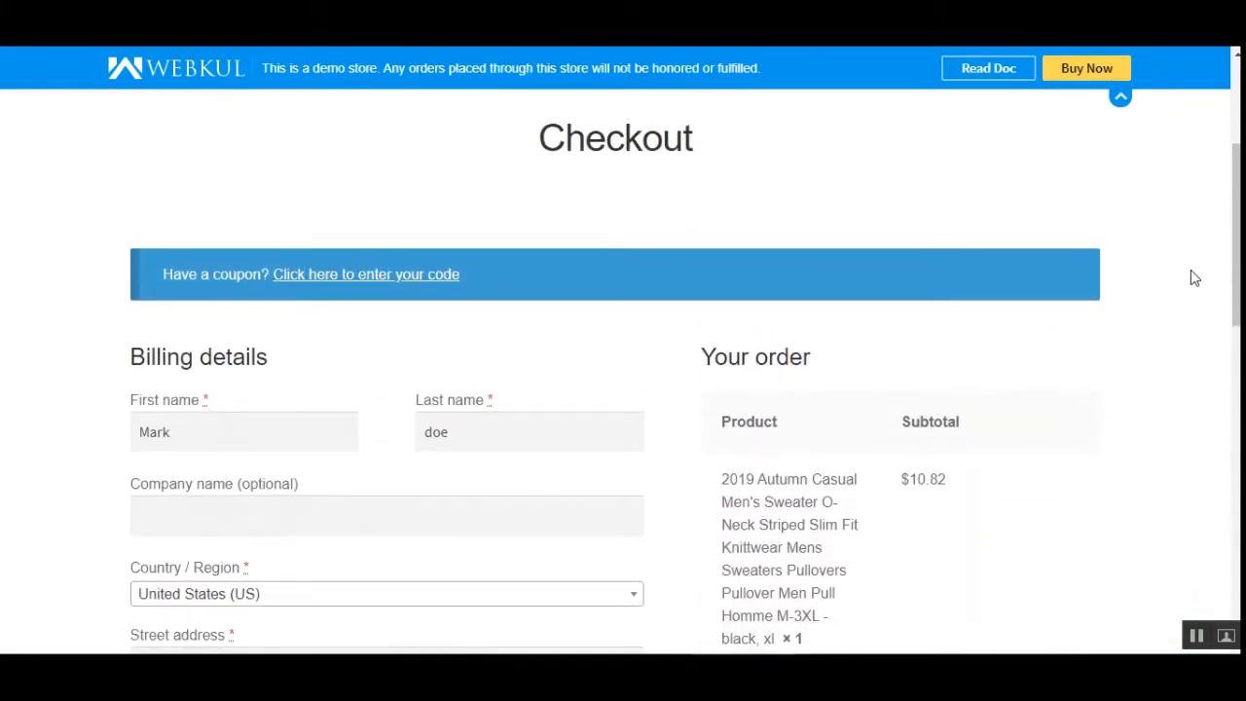
scroll(1195, 278, down, 1)
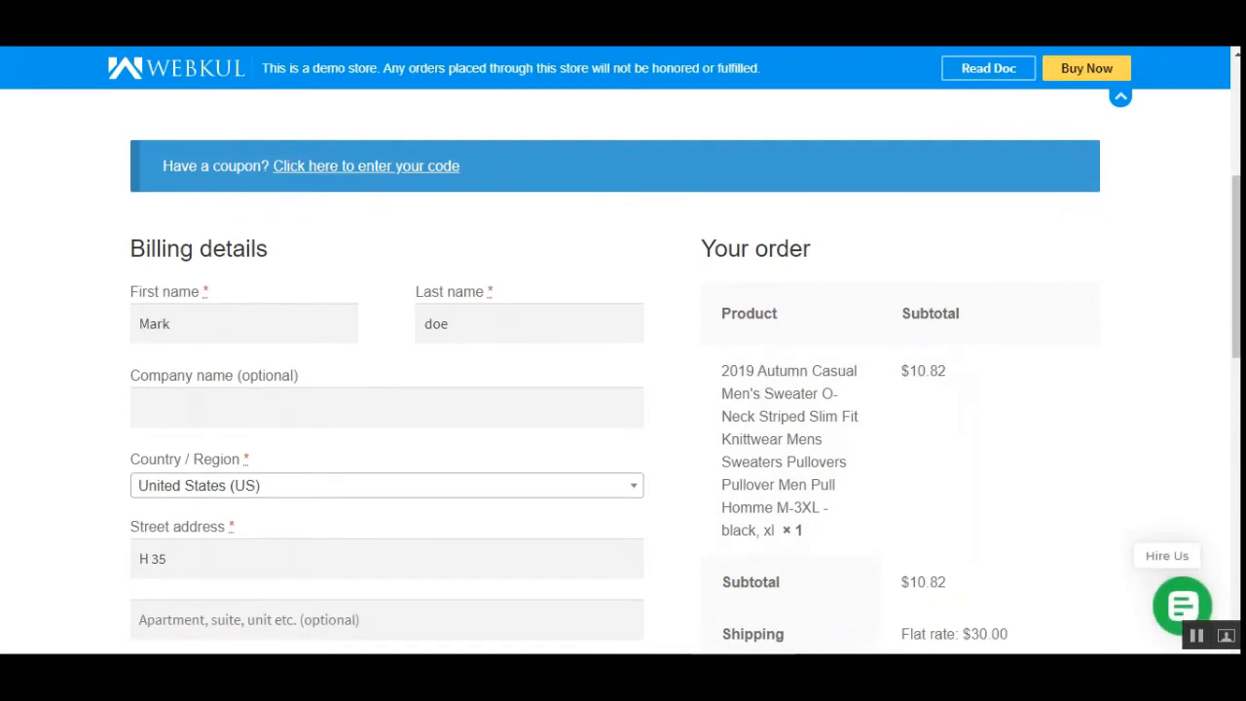
scroll(779, 290, down, 2)
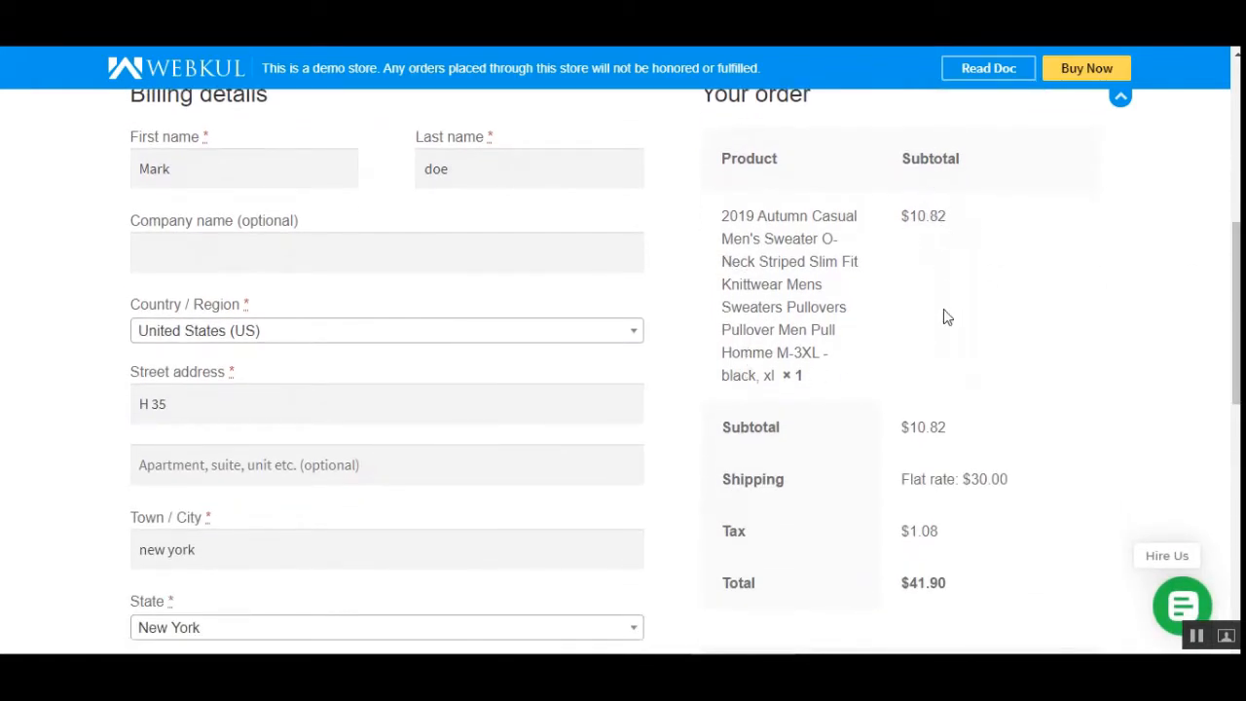
drag(796, 379, 809, 386)
click(853, 387)
drag(952, 591, 879, 595)
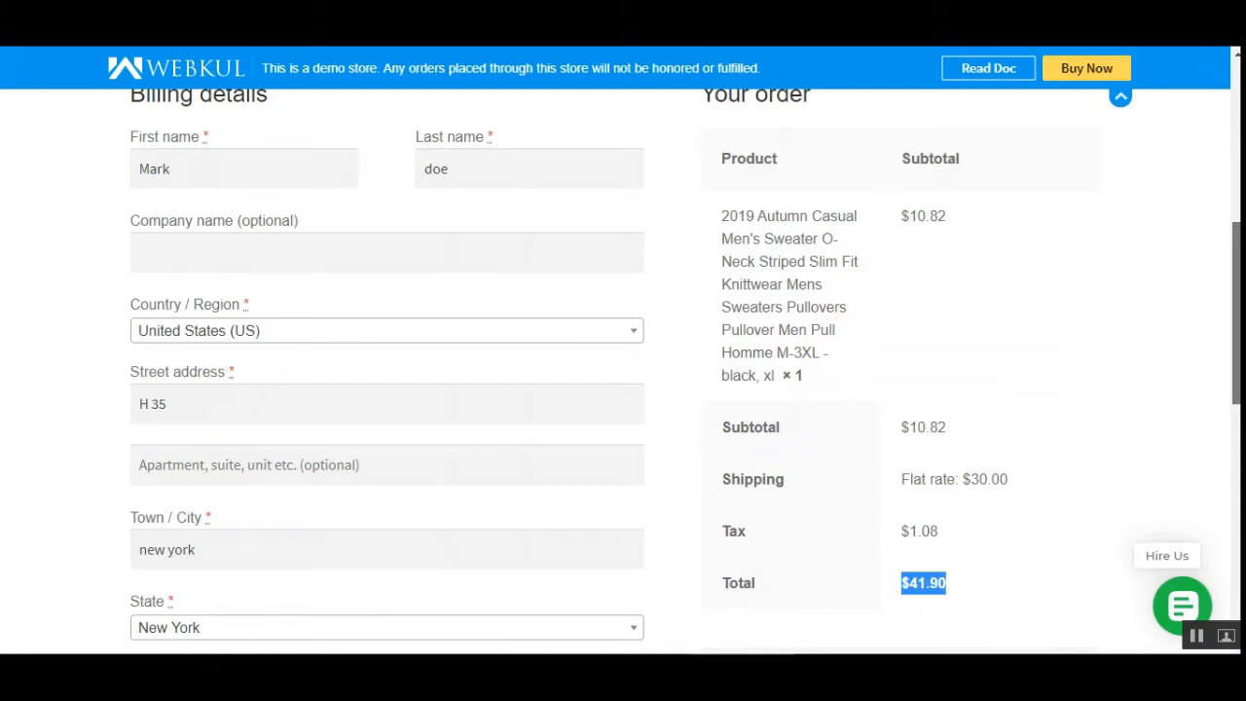
scroll(1178, 396, down, 5)
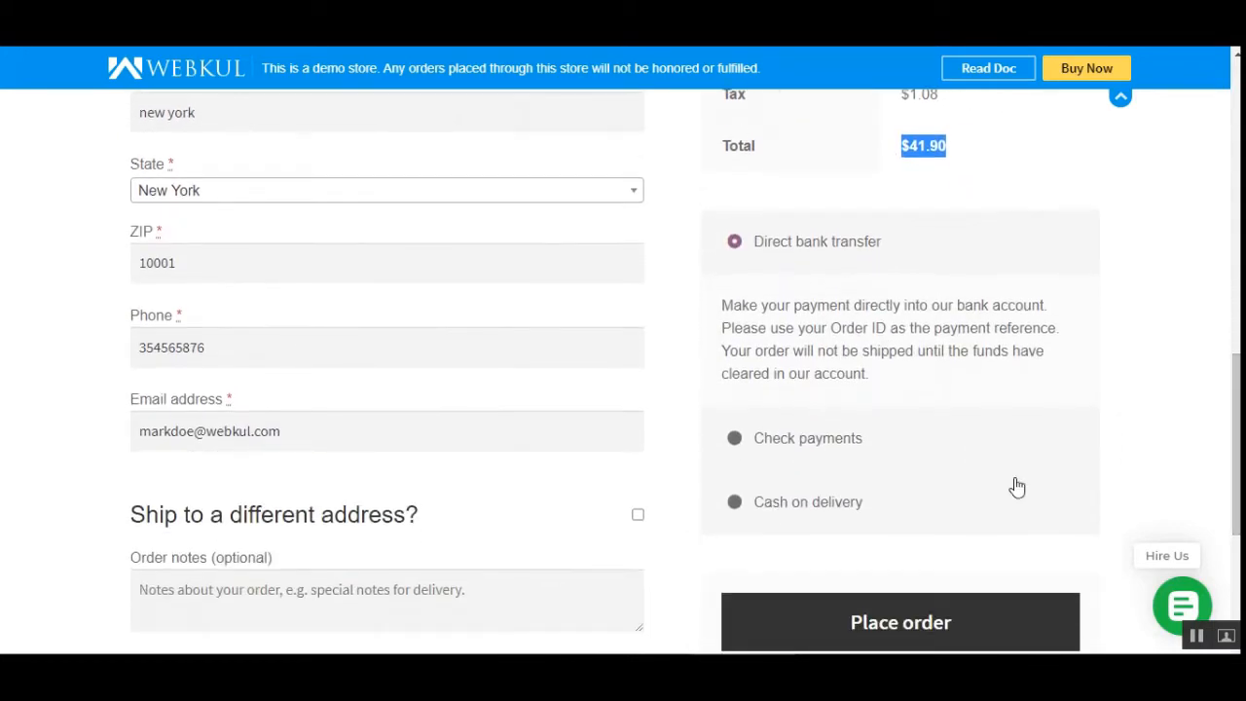
- Choose Cash on delivery as the payment method and place the order
click(735, 503)
scroll(974, 487, down, 1)
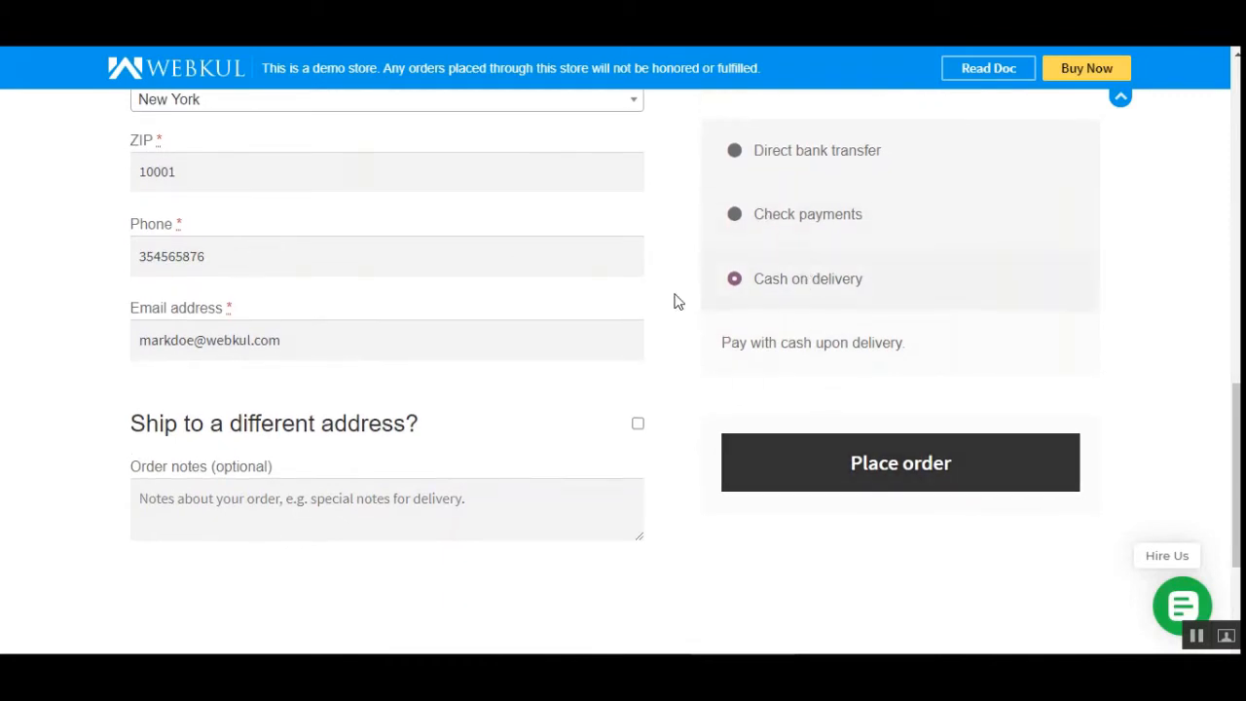
click(851, 470)
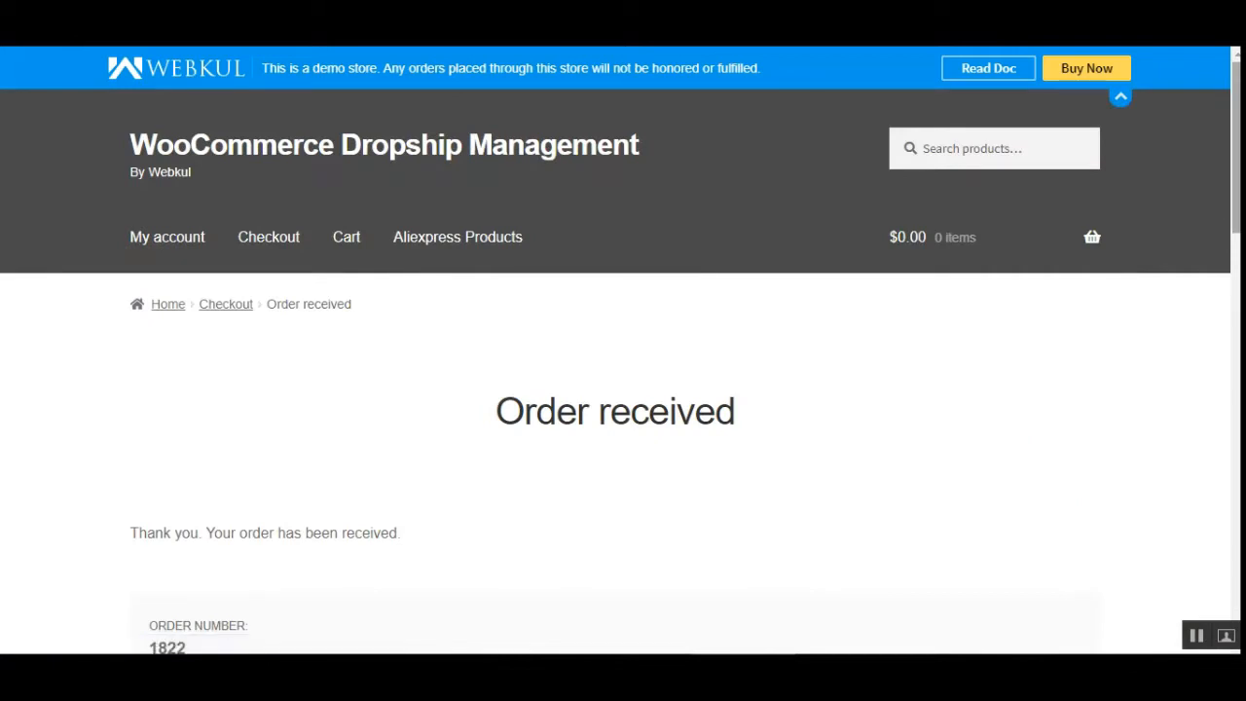
- Review the order received page with its order details and billing and shipping addresses
scroll(1066, 301, down, 2)
scroll(1169, 242, down, 3)
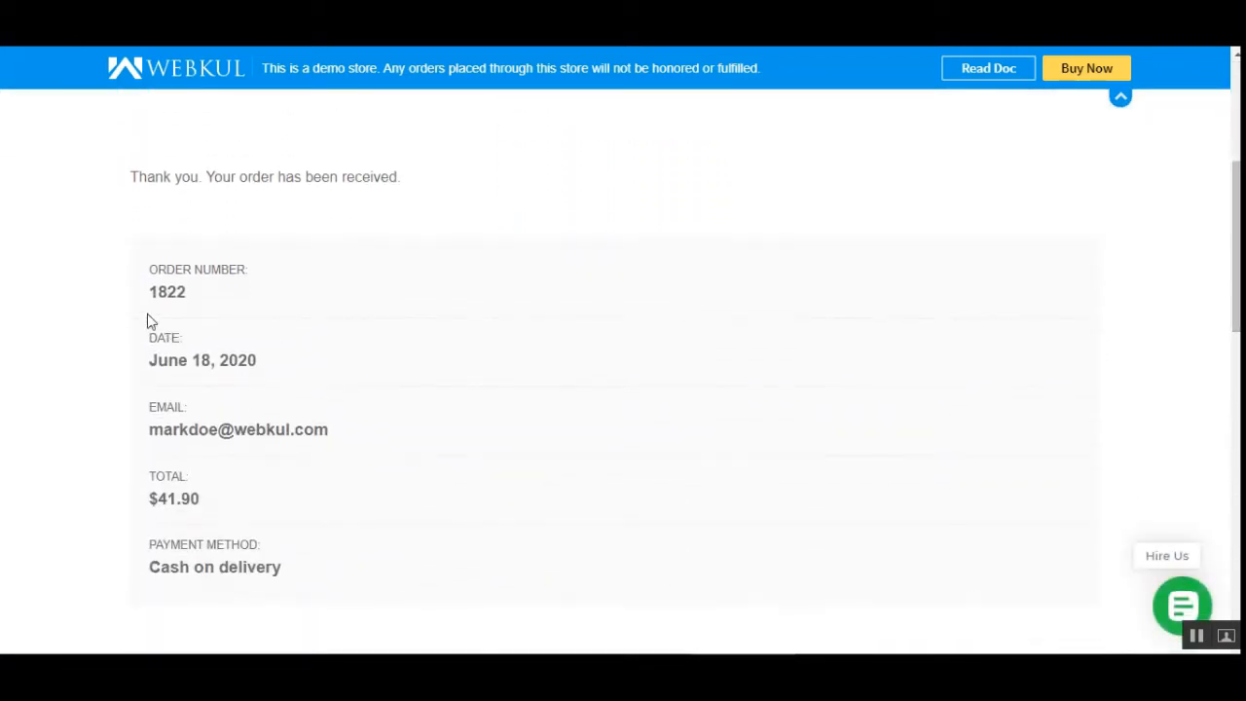
drag(155, 296, 202, 303)
scroll(360, 376, down, 3)
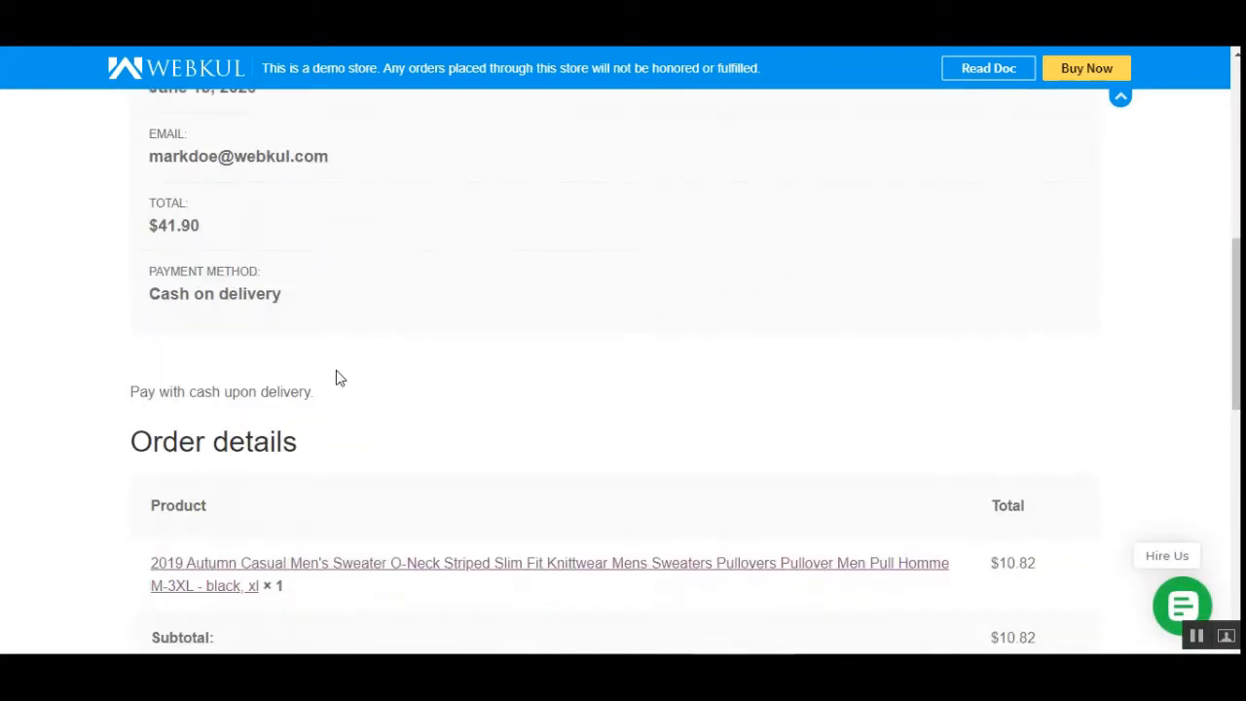
drag(144, 232, 206, 235)
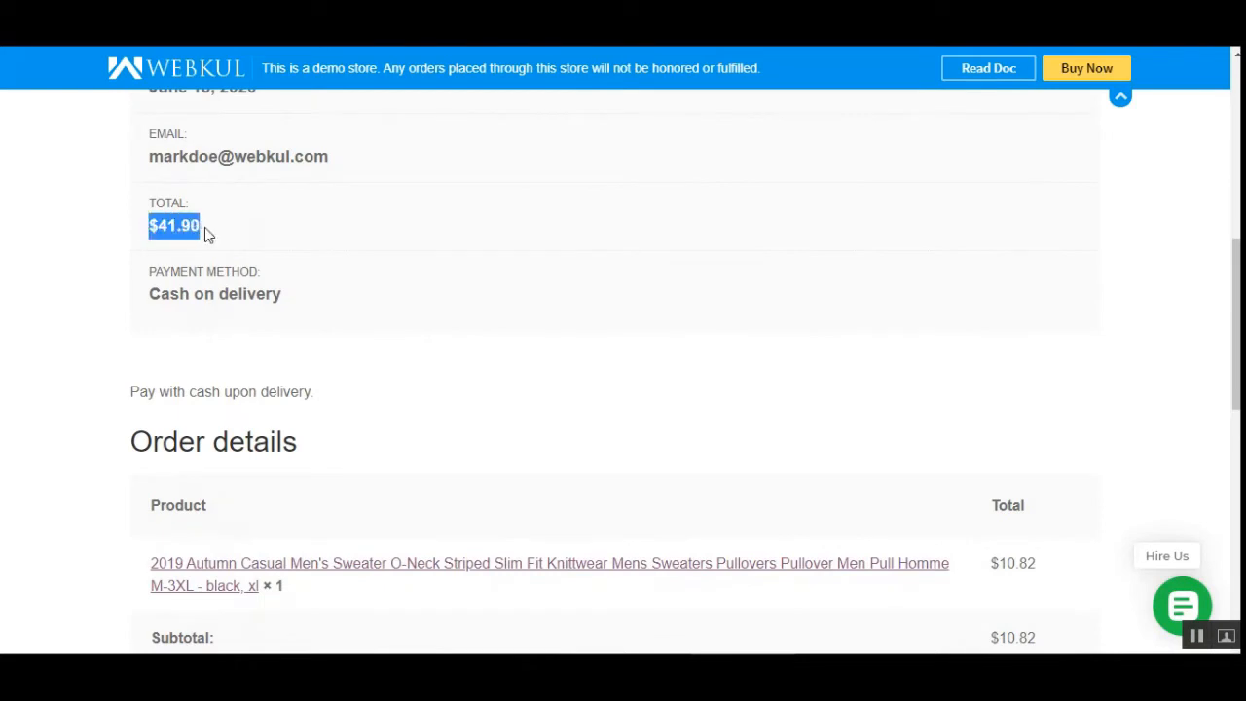
drag(154, 297, 306, 322)
click(367, 448)
scroll(253, 360, down, 2)
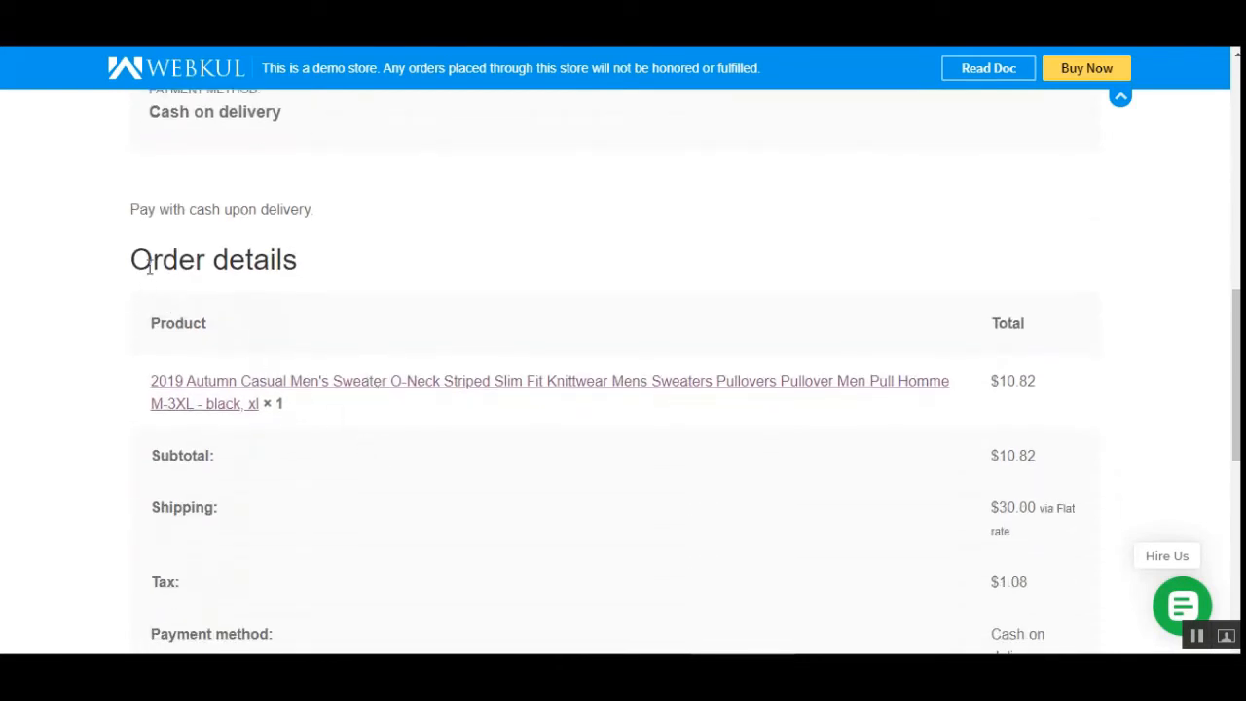
drag(149, 268, 298, 265)
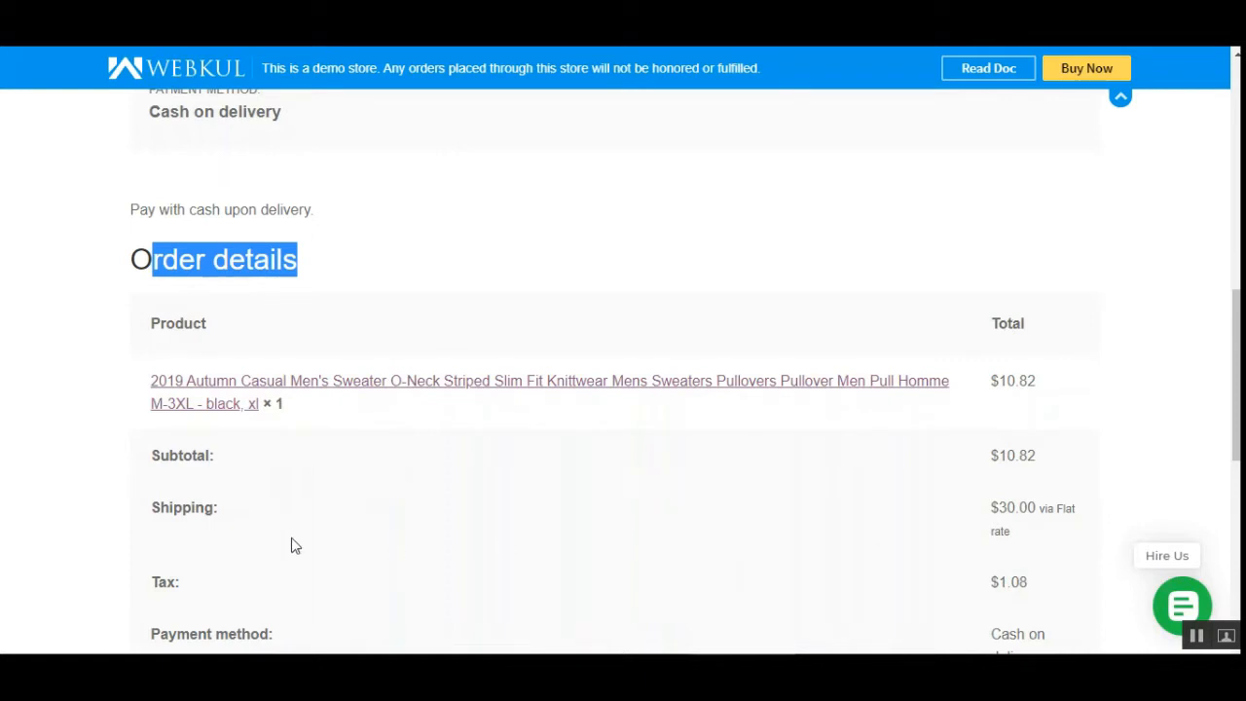
scroll(283, 575, down, 3)
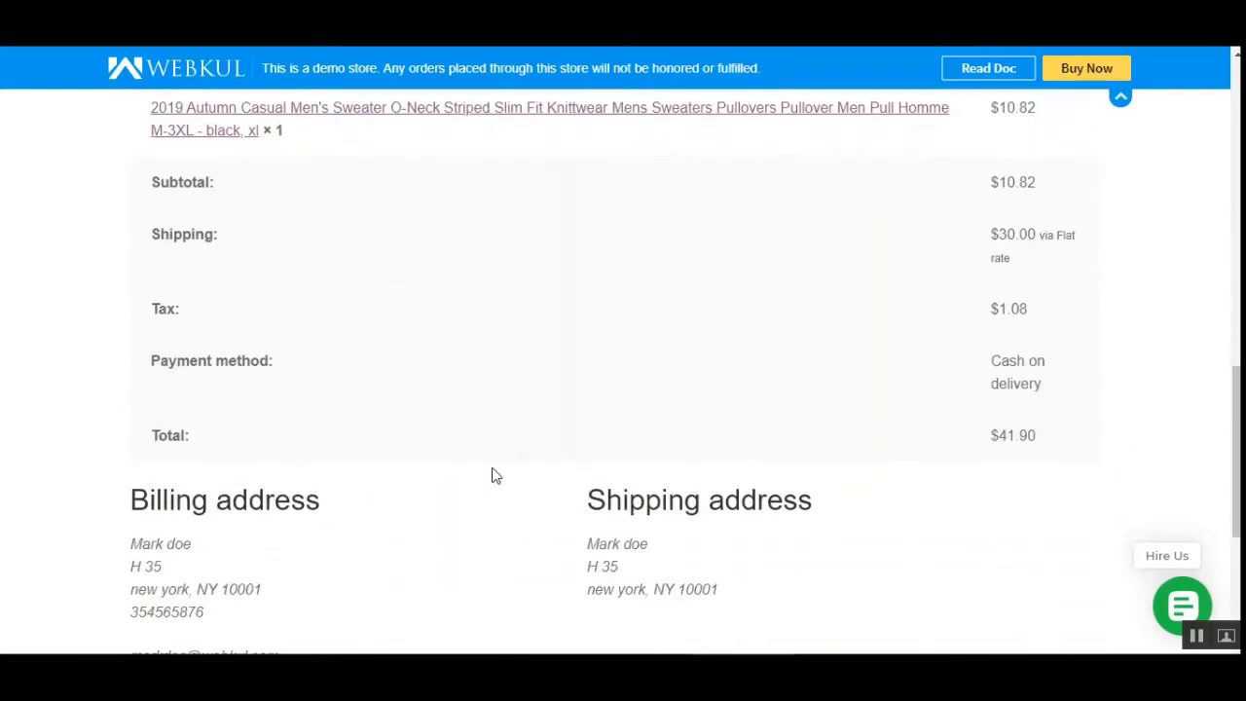
scroll(243, 477, up, 12)
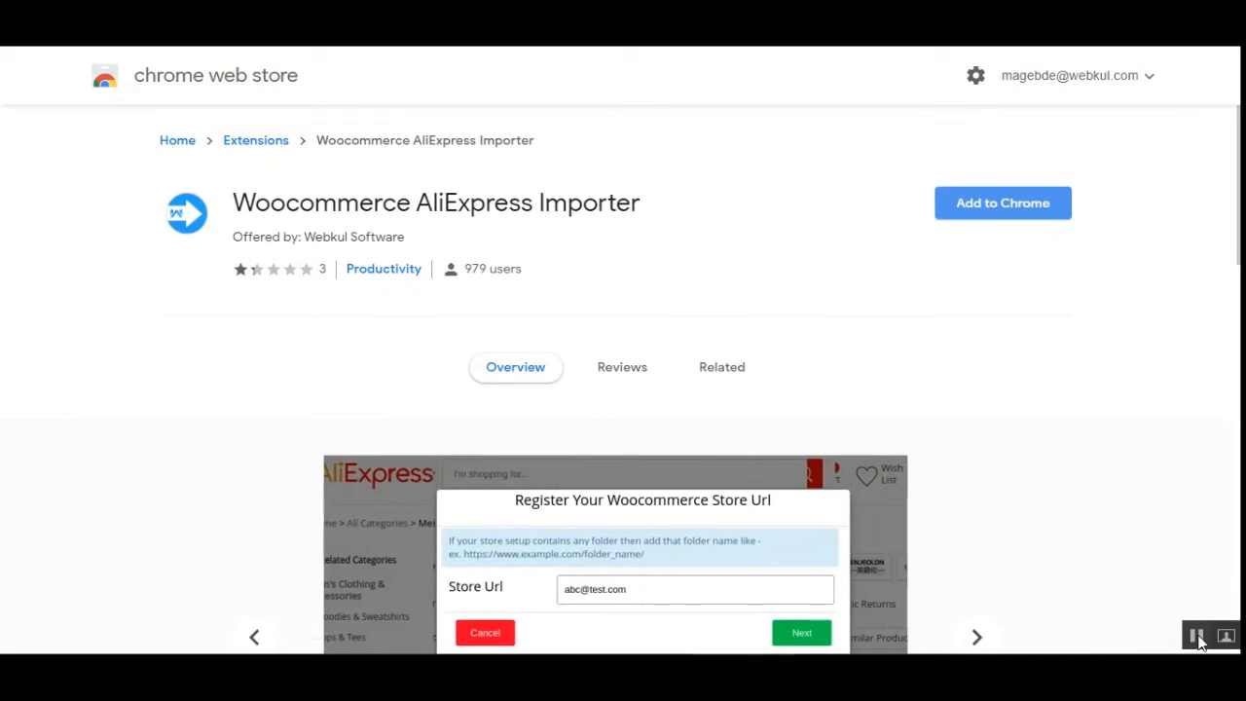
- Add the Woocommerce AliExpress Importer extension to Chrome from the Chrome Web Store
click(1016, 210)
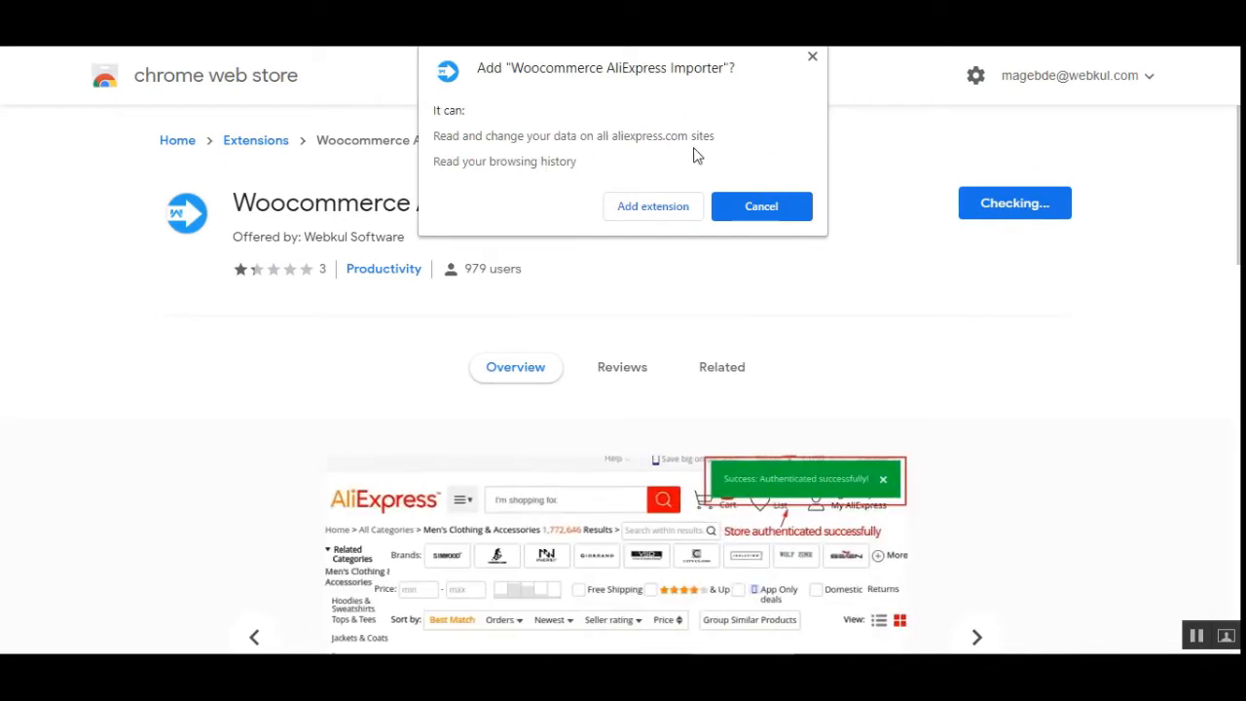
click(652, 207)
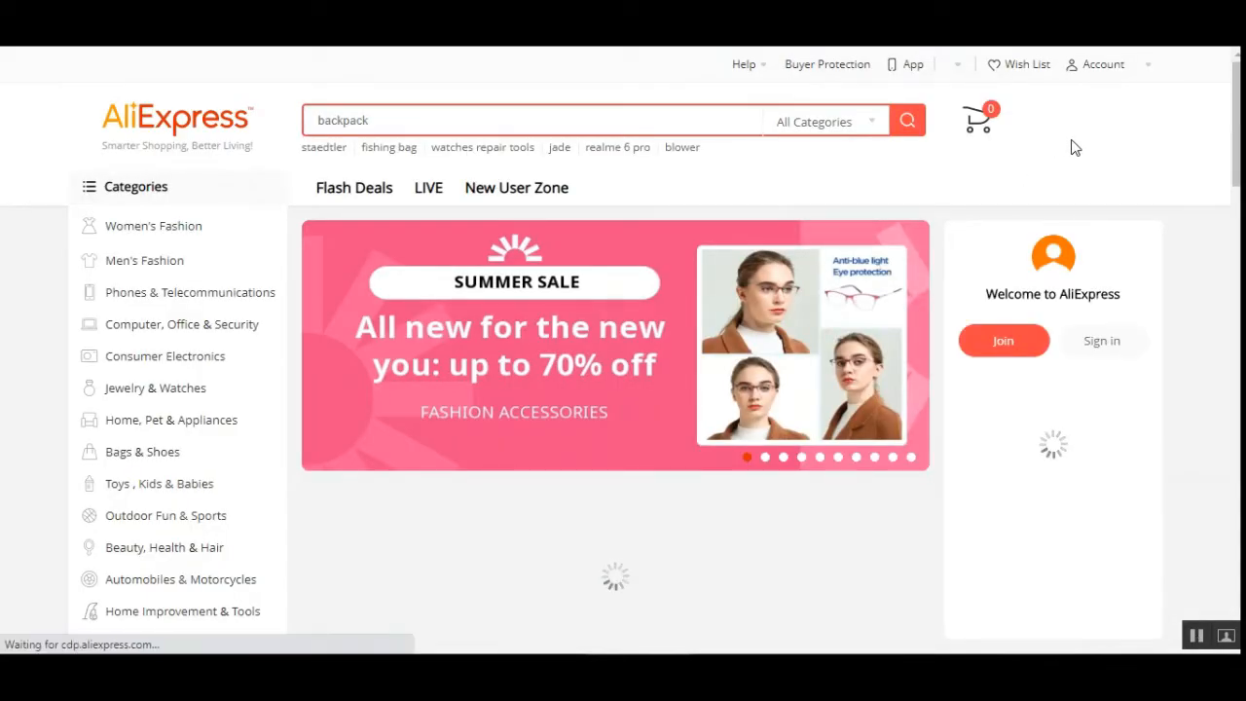
- Open the Men's Clothing category on AliExpress
mouse_move(1075, 147)
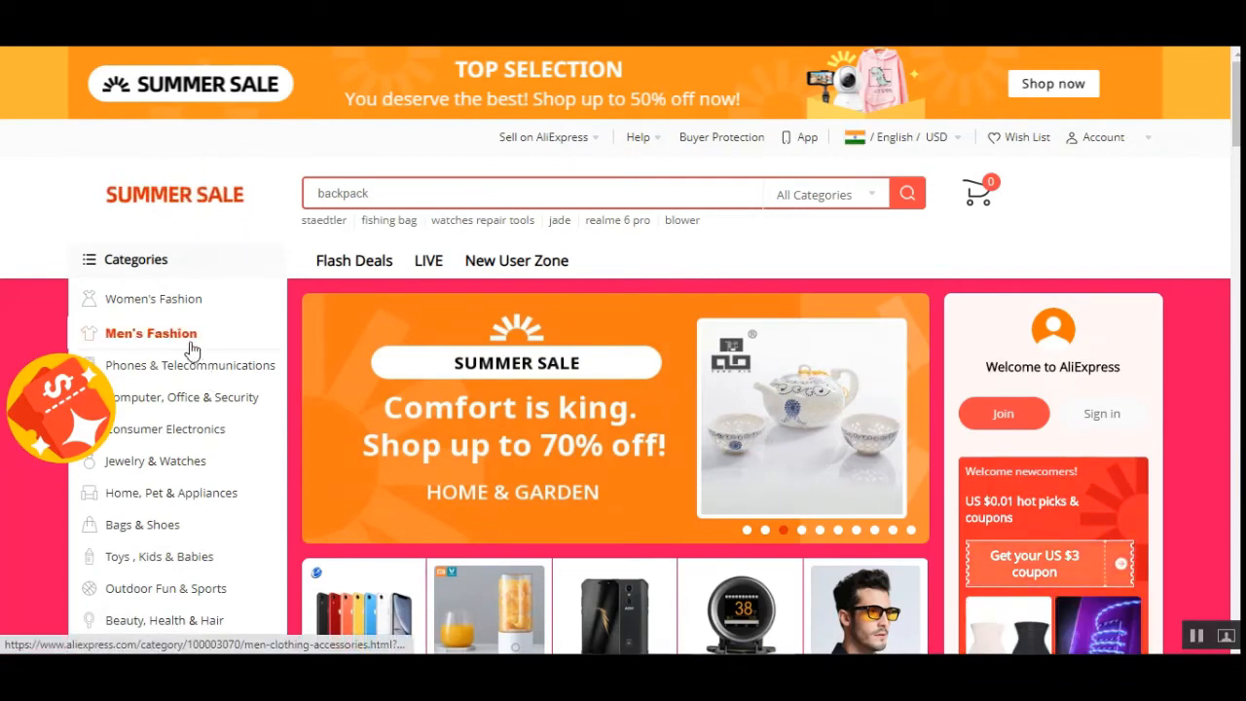
scroll(667, 432, down, 3)
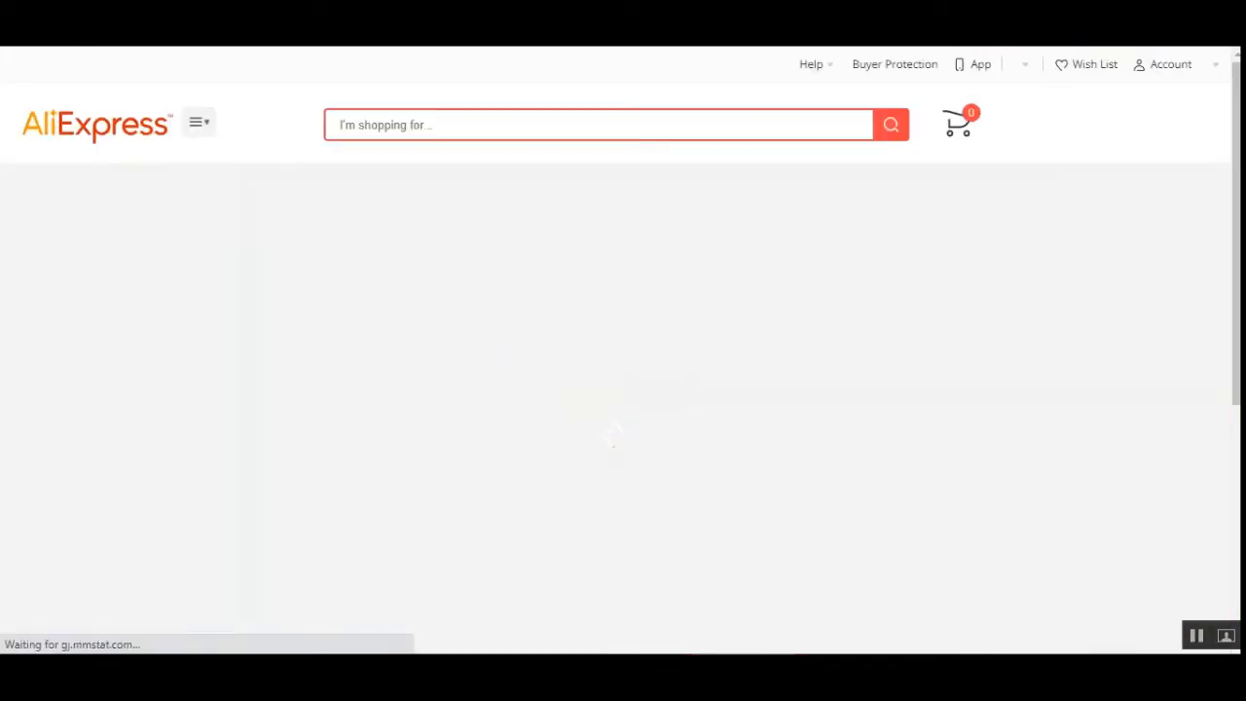
scroll(507, 358, down, 3)
scroll(1172, 247, up, 5)
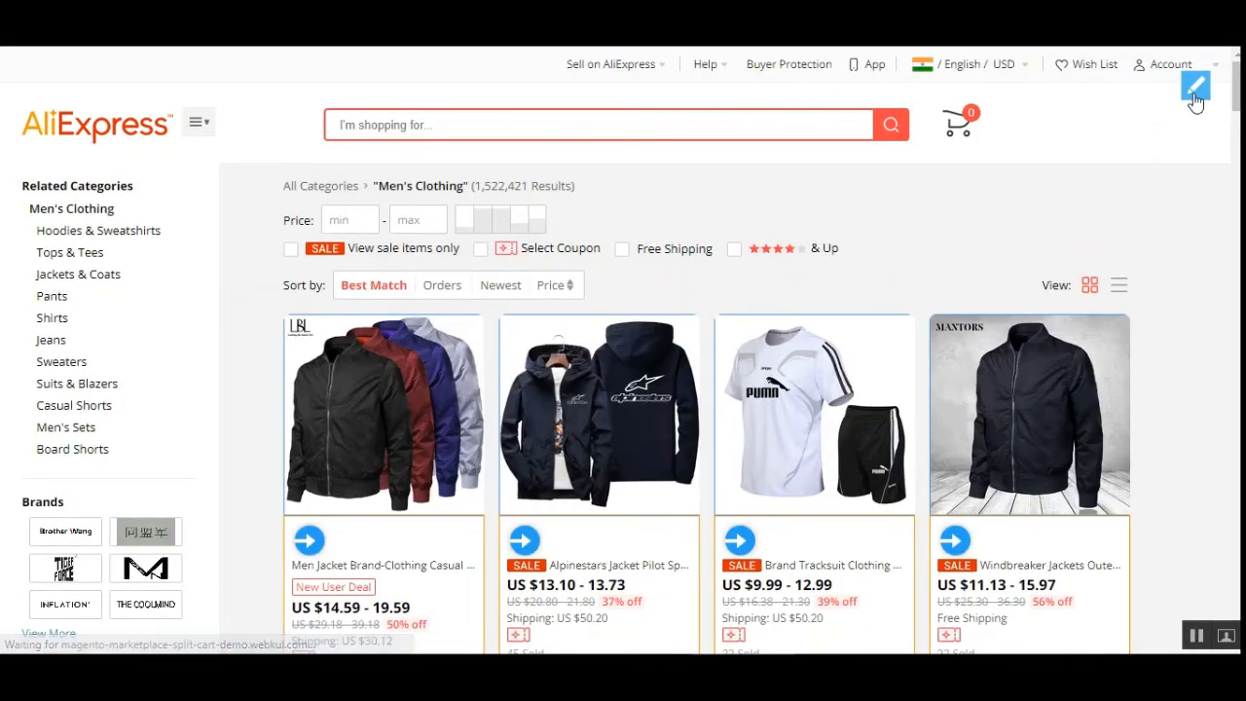
- Open the importer extension and register the WooCommerce dropship management demo store URL, pasting it in and continuing
click(1196, 92)
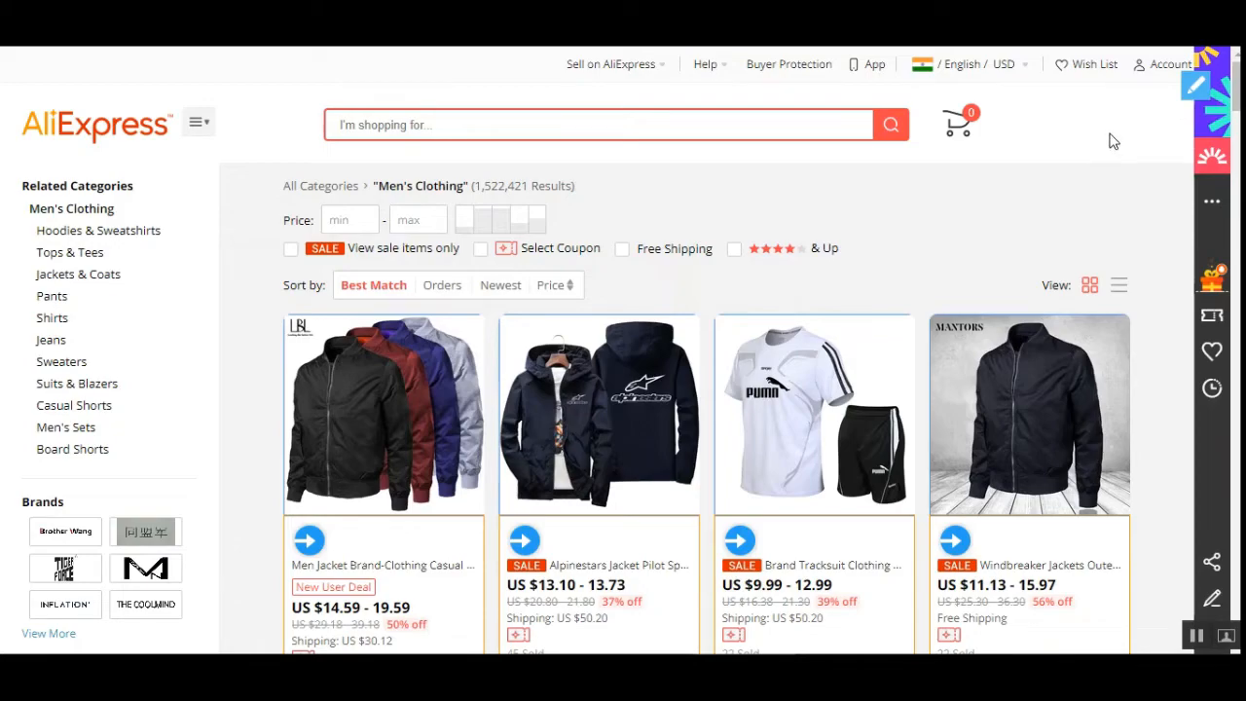
click(1194, 89)
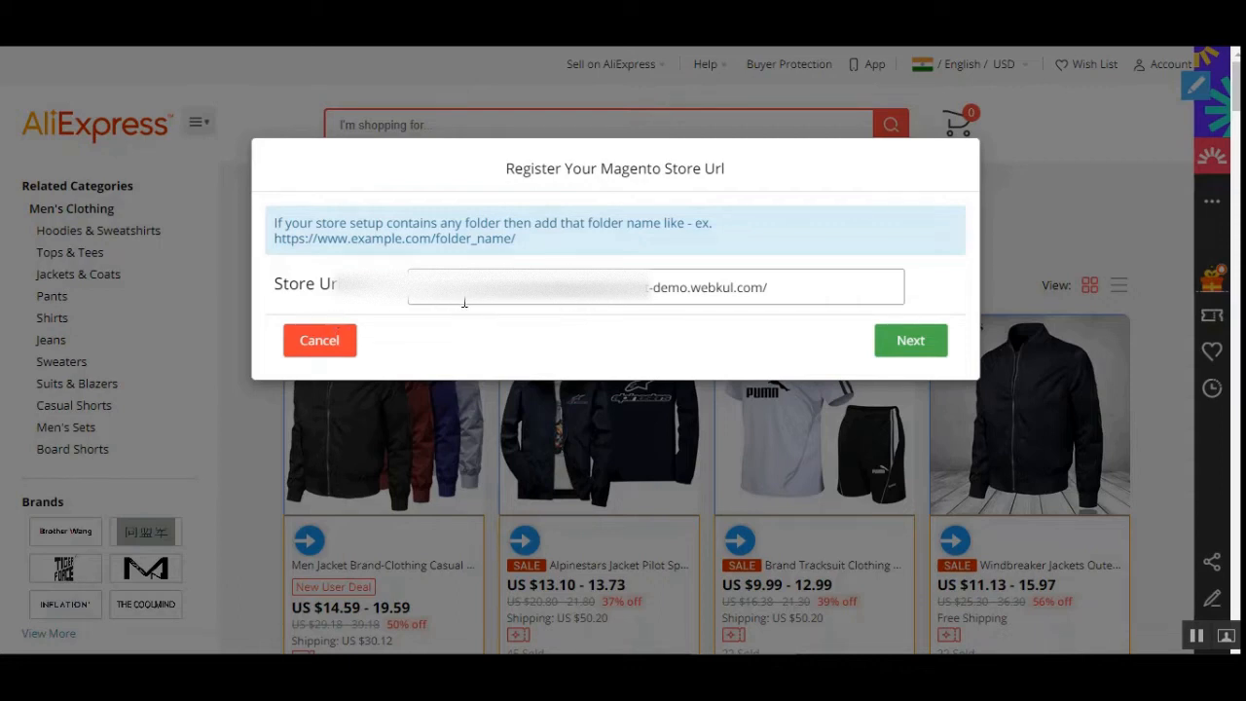
drag(275, 289, 368, 293)
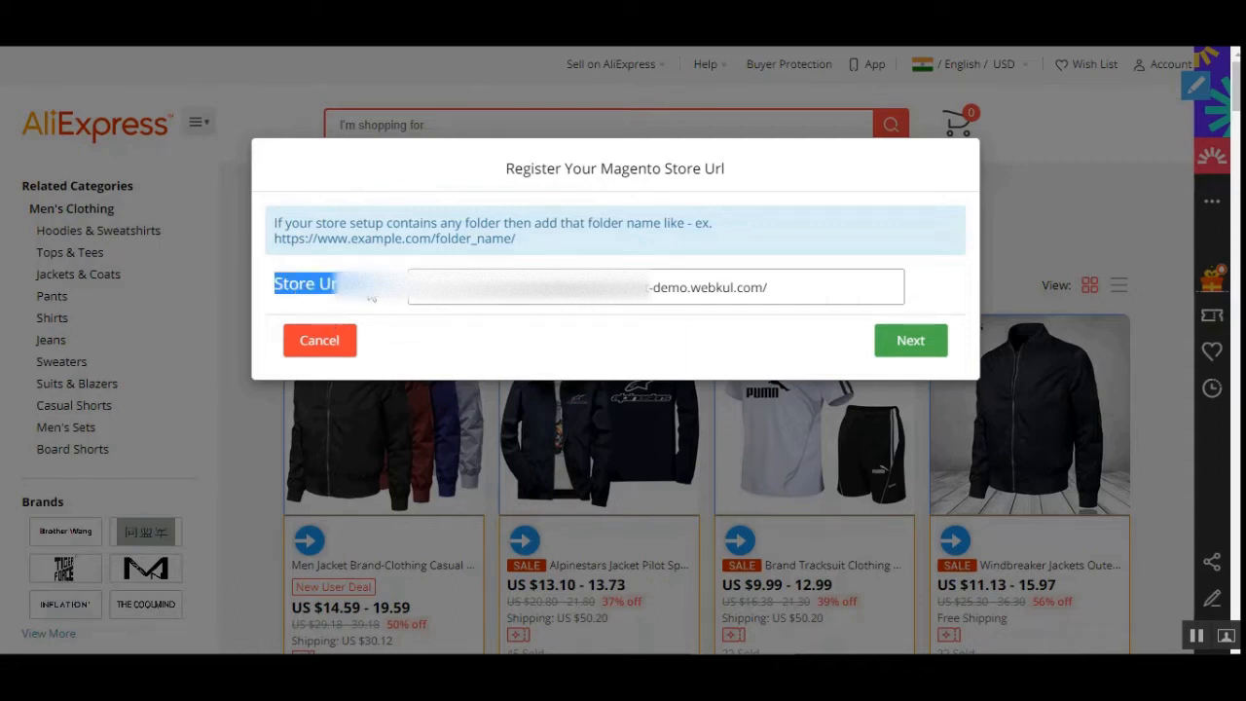
click(373, 297)
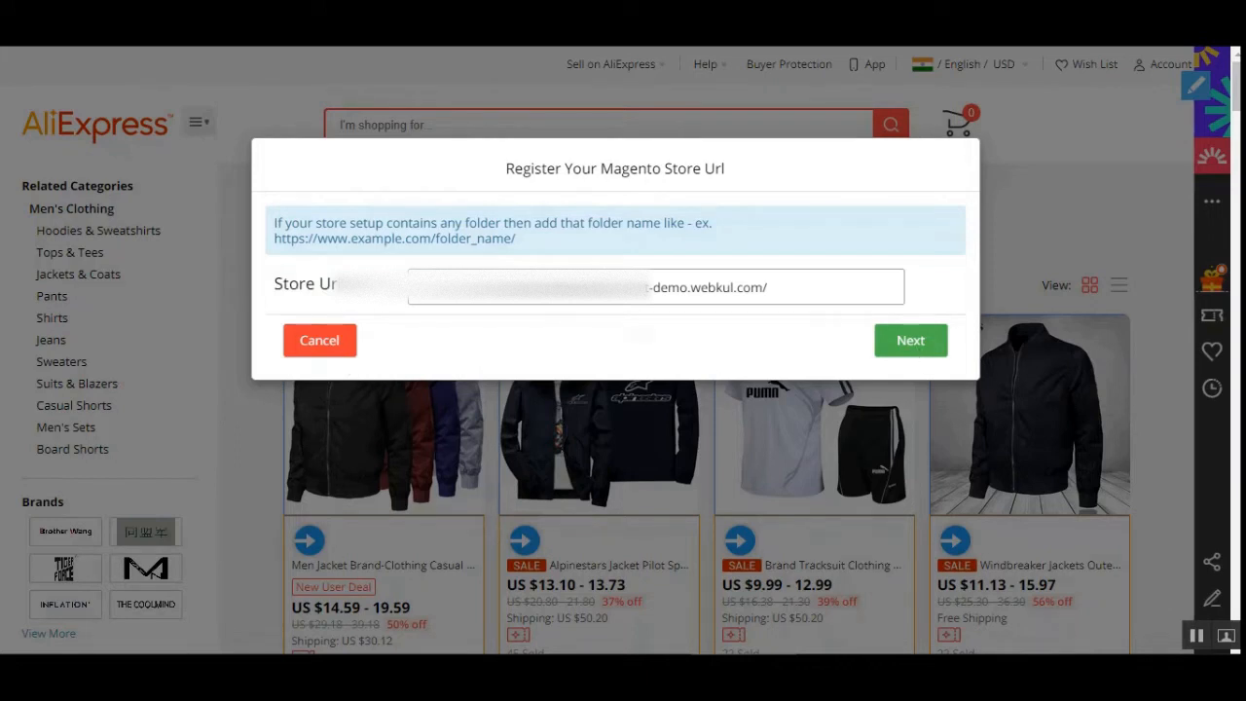
drag(776, 279, 401, 302)
key(ctrl+v)
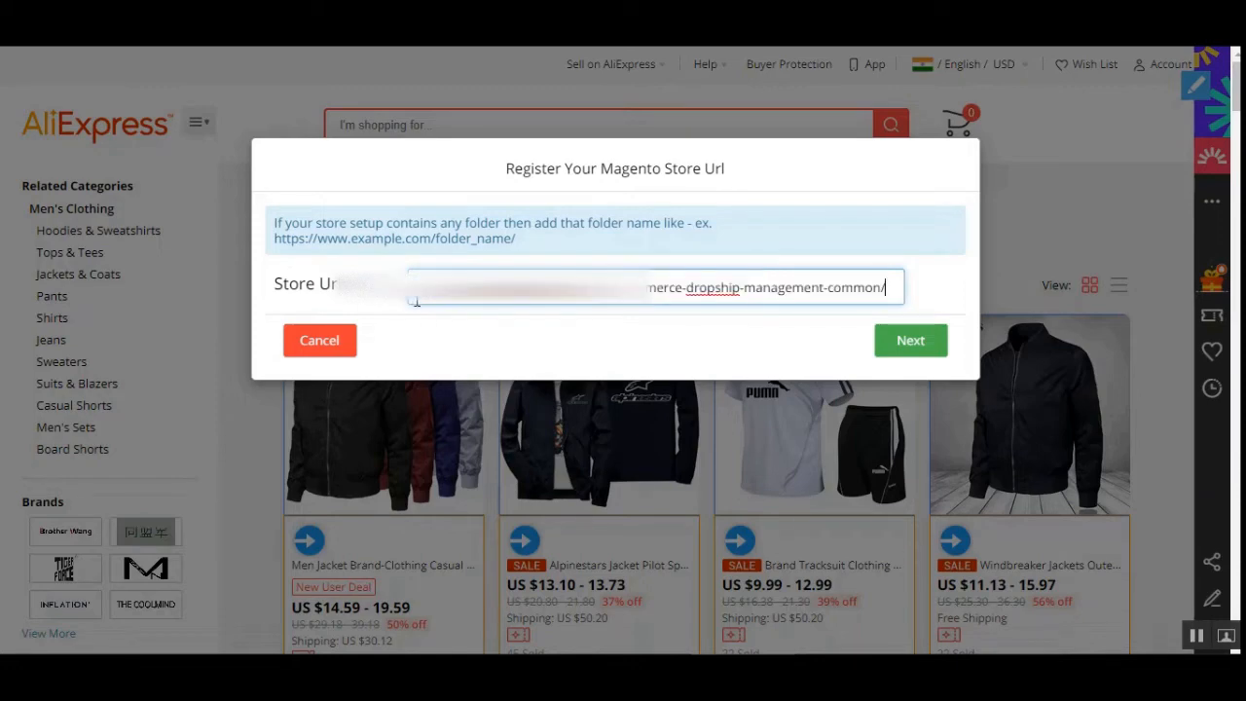
click(909, 343)
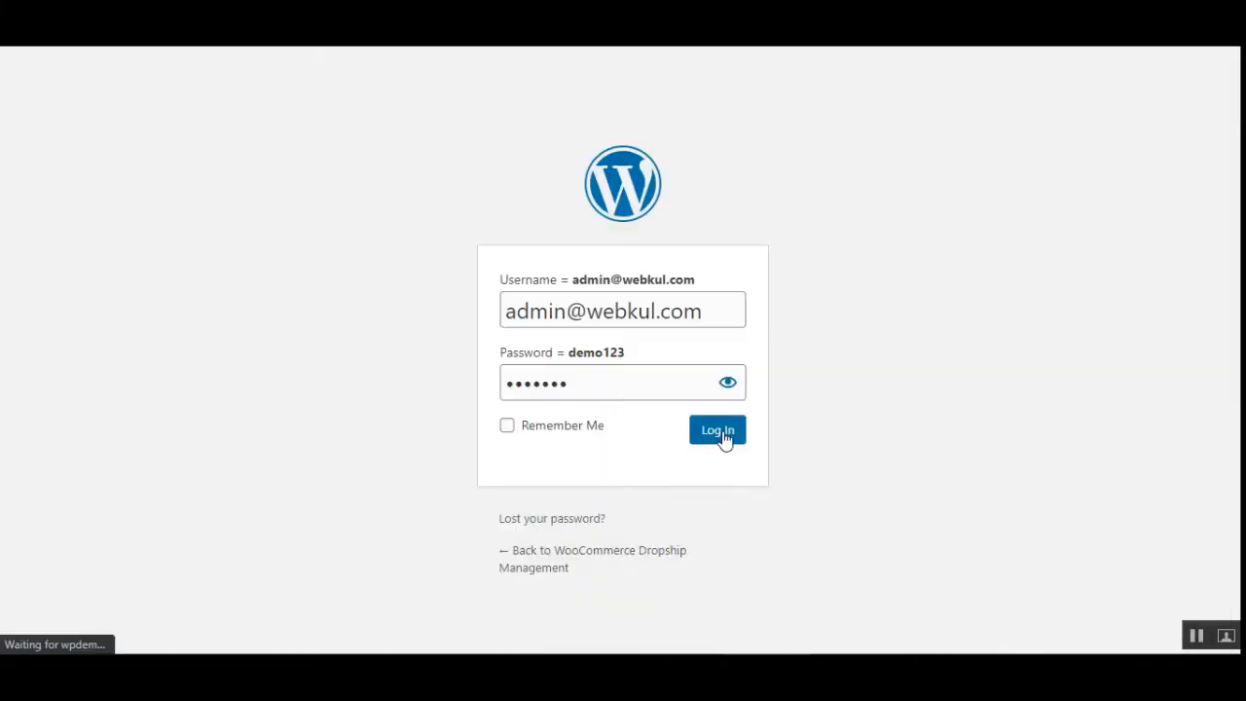
- Switch to the WordPress admin and open Dropship Settings under Warehouse Management
click(721, 431)
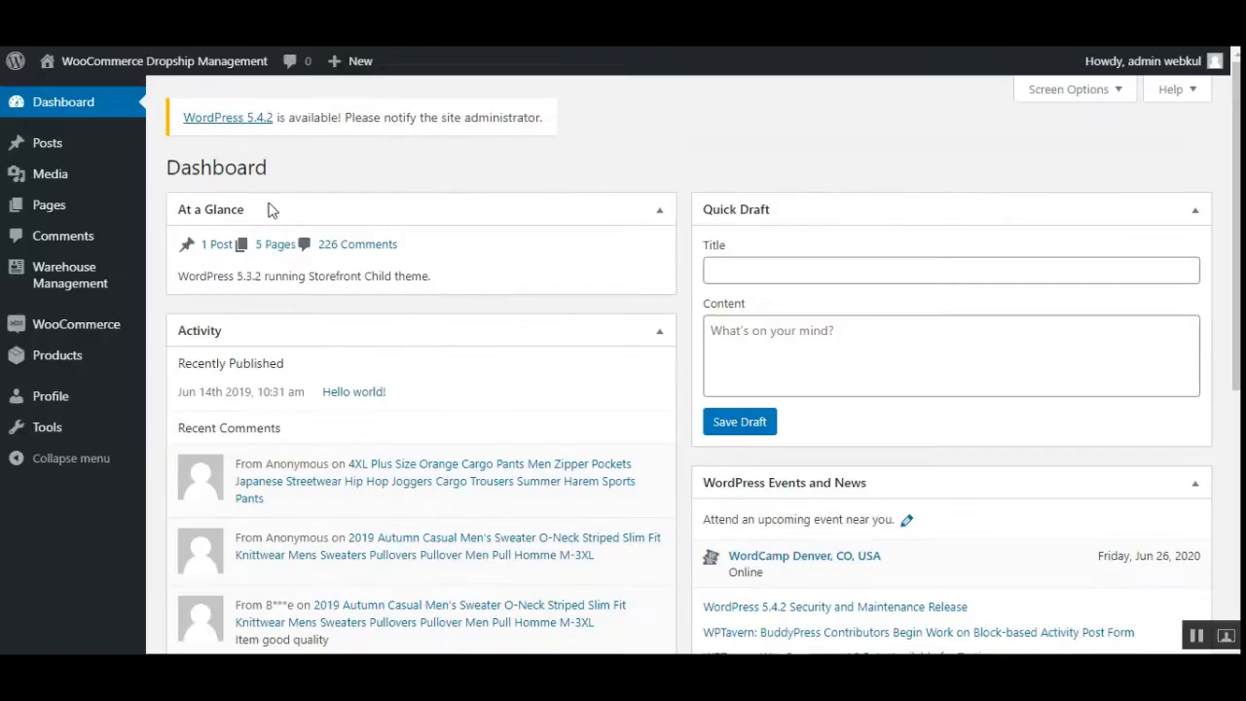
mouse_move(95, 336)
mouse_move(48, 282)
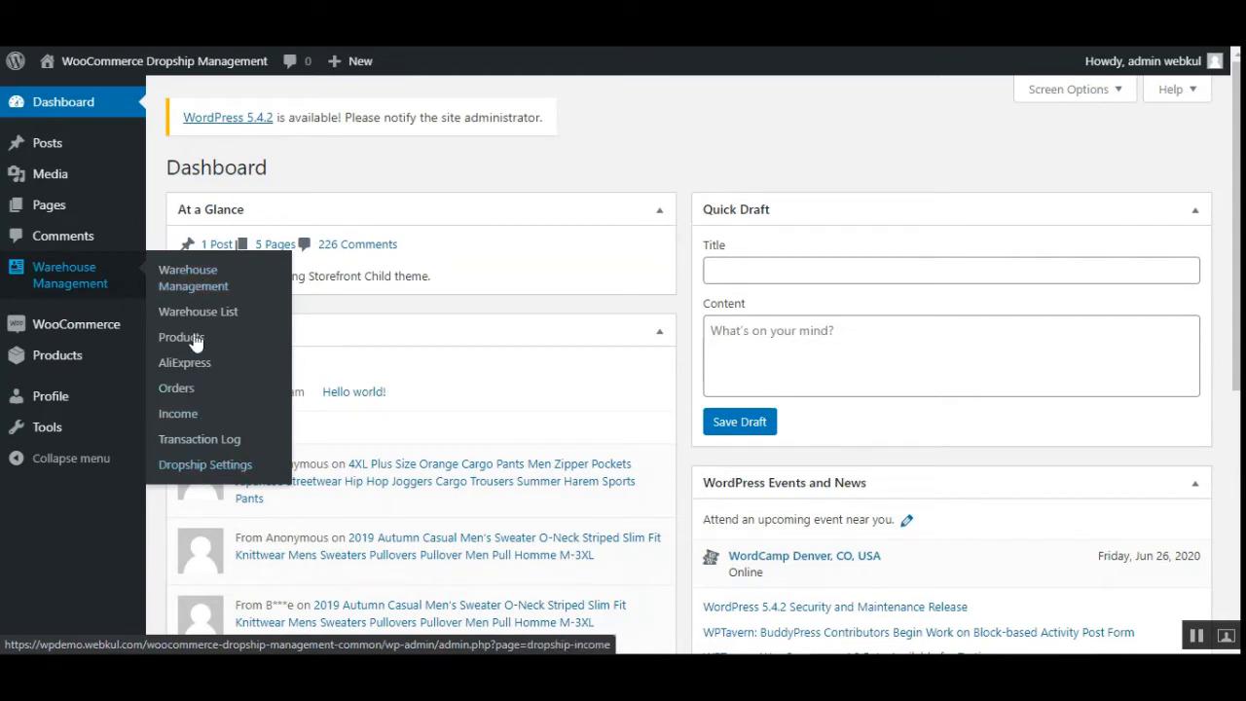
click(200, 472)
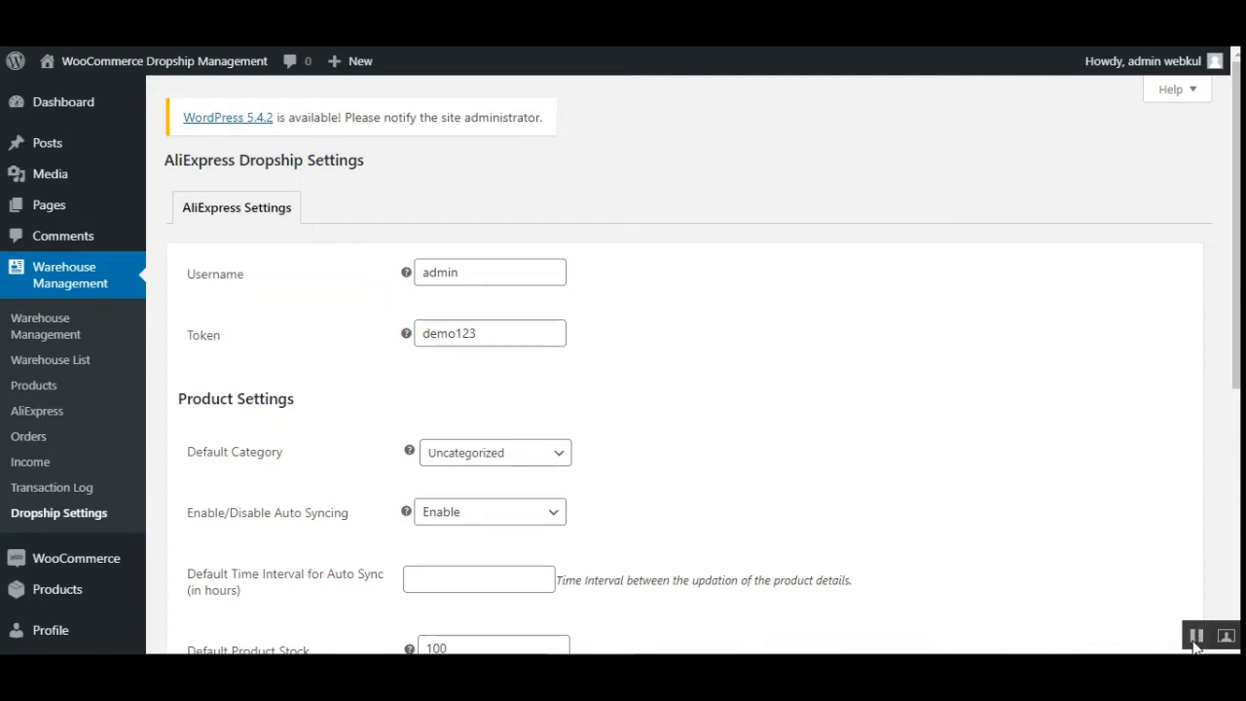
- Copy the AliExpress settings username into the store credentials dialog, enter the access token, and submit
drag(487, 272, 386, 285)
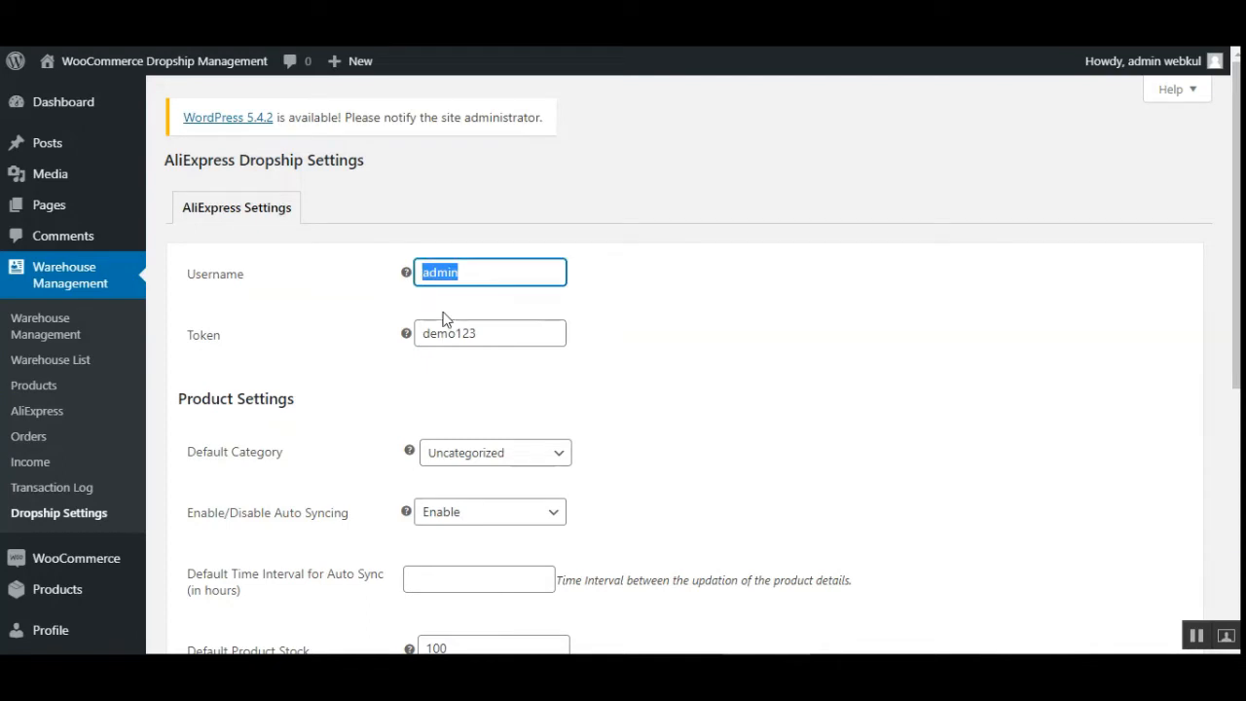
click(1192, 640)
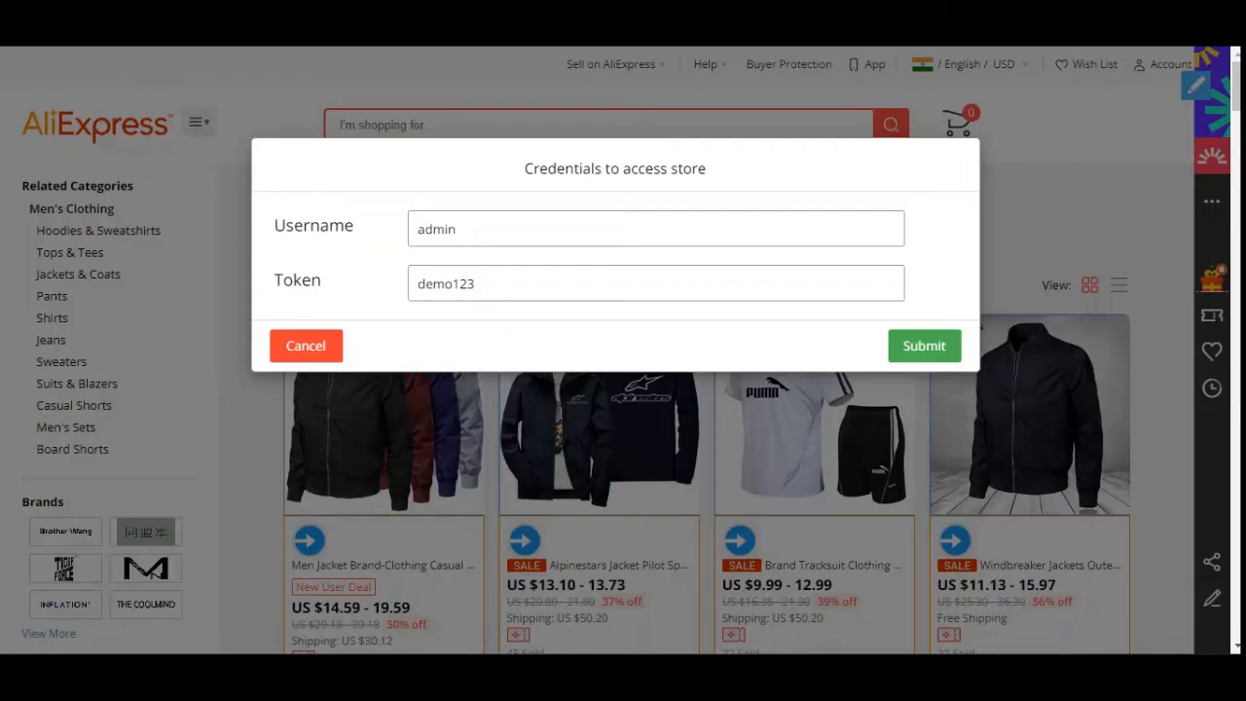
drag(571, 169, 726, 179)
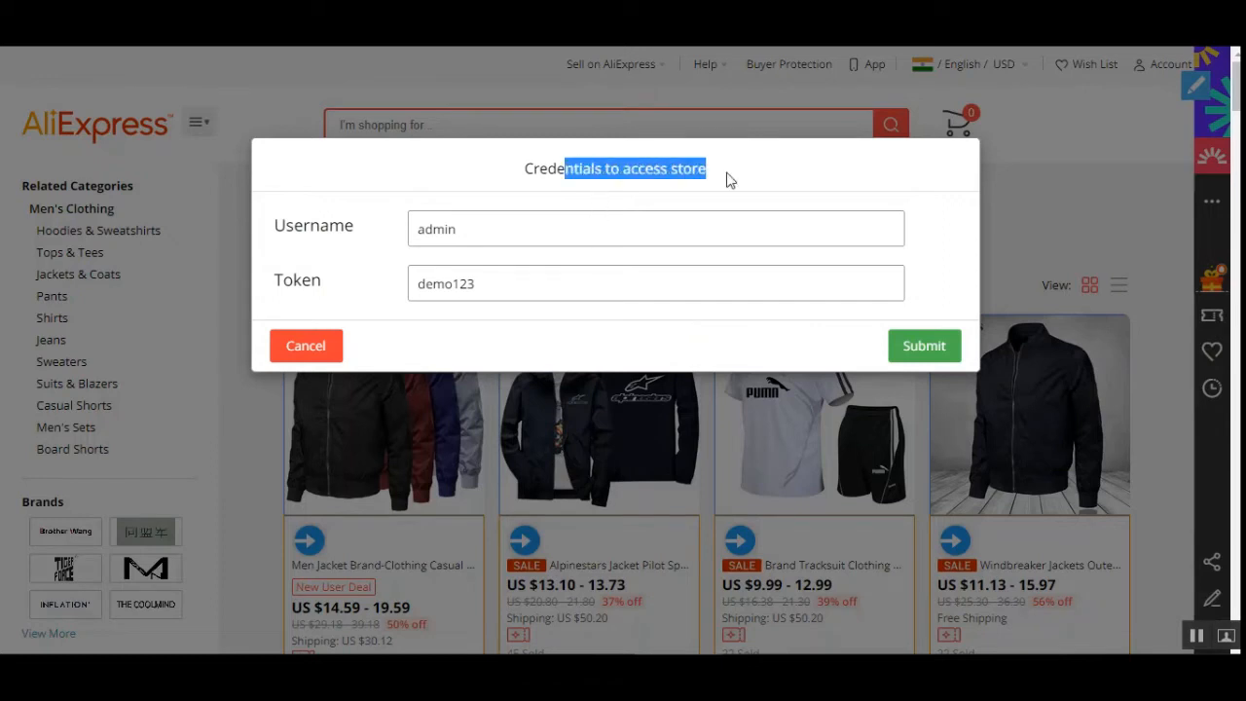
click(729, 173)
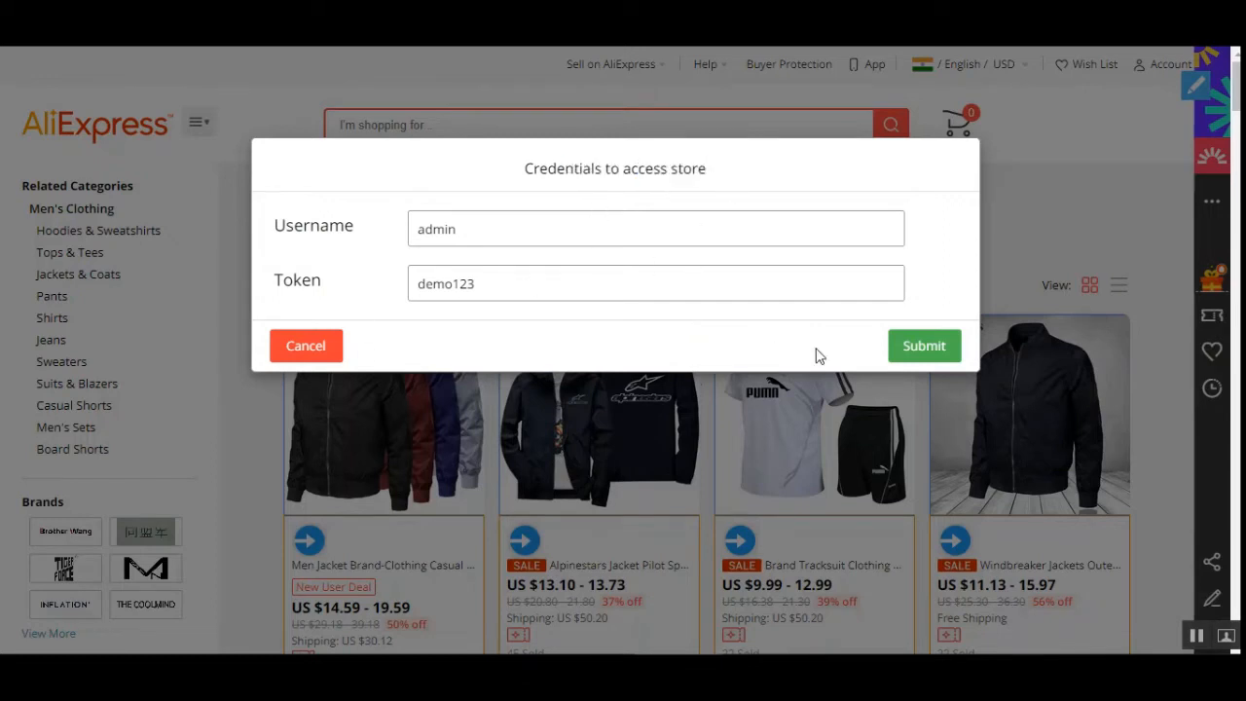
click(937, 348)
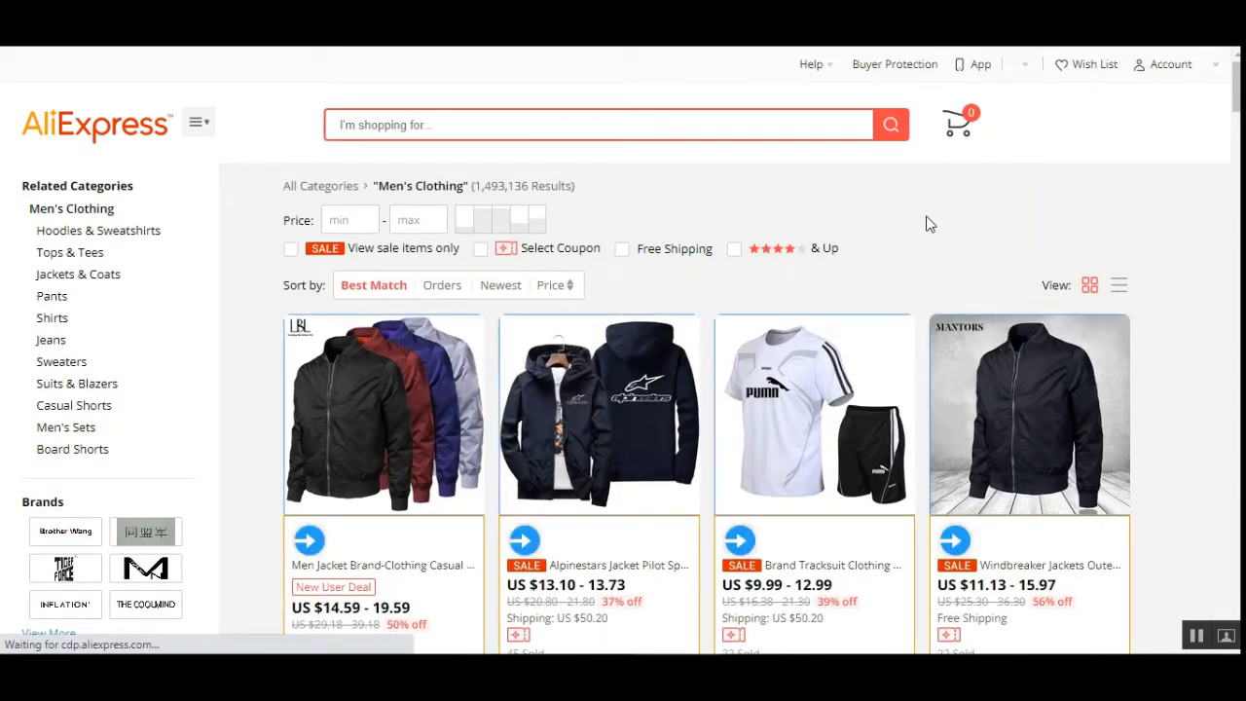
scroll(930, 224, down, 3)
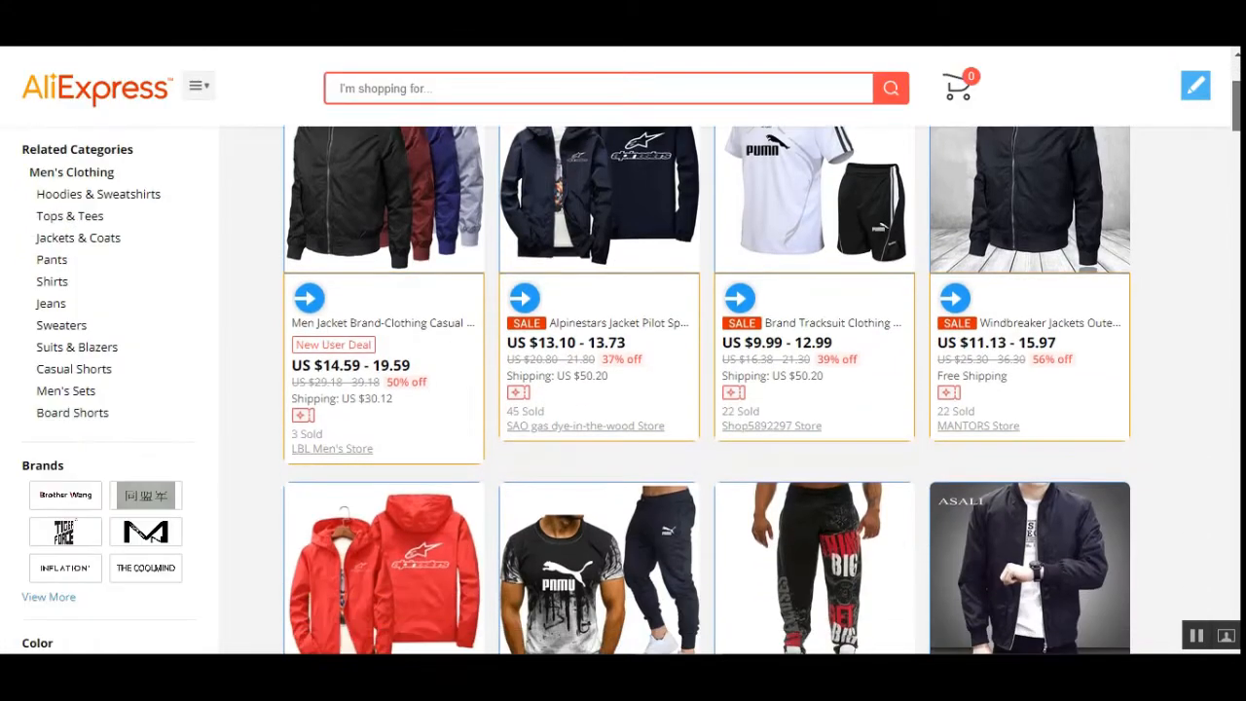
scroll(1196, 93, up, 3)
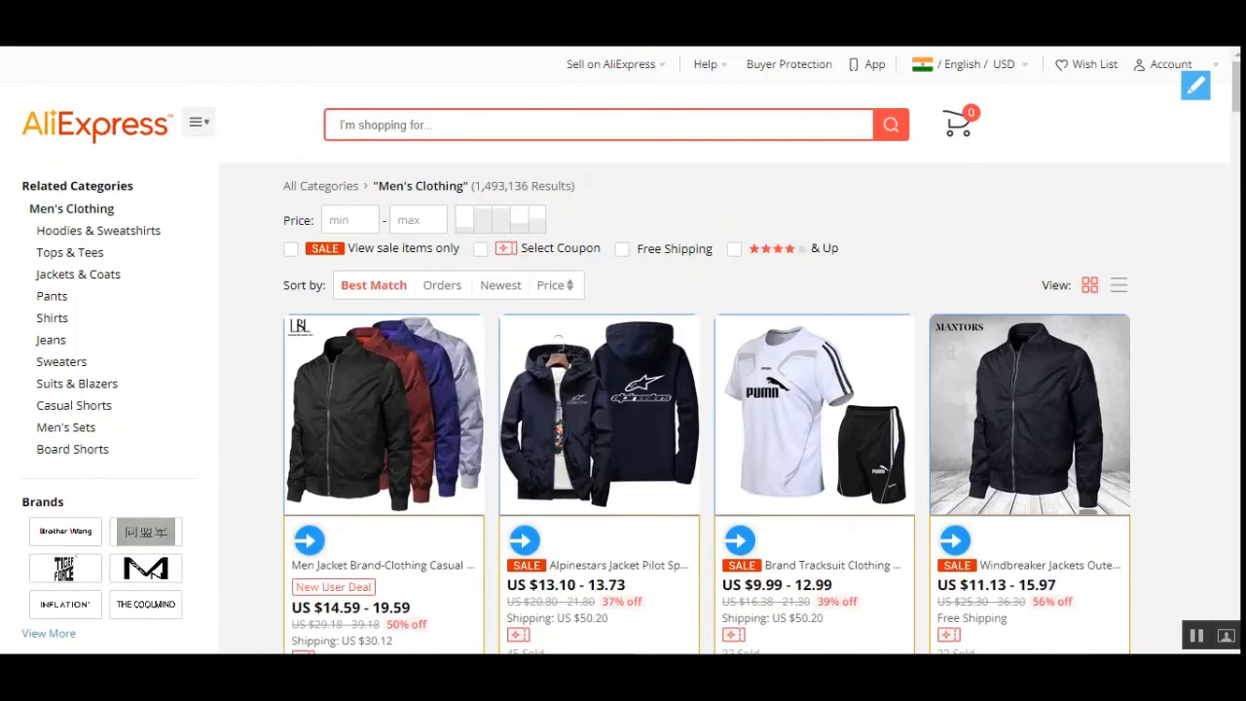
click(1197, 93)
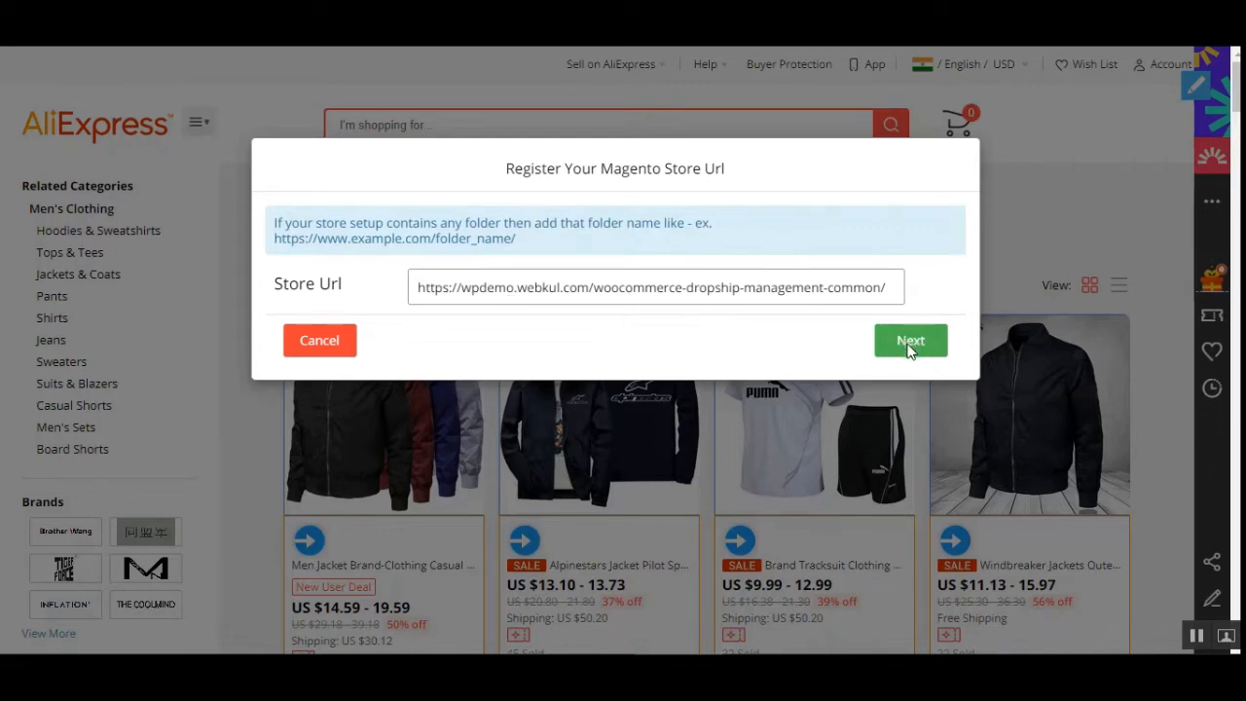
click(329, 342)
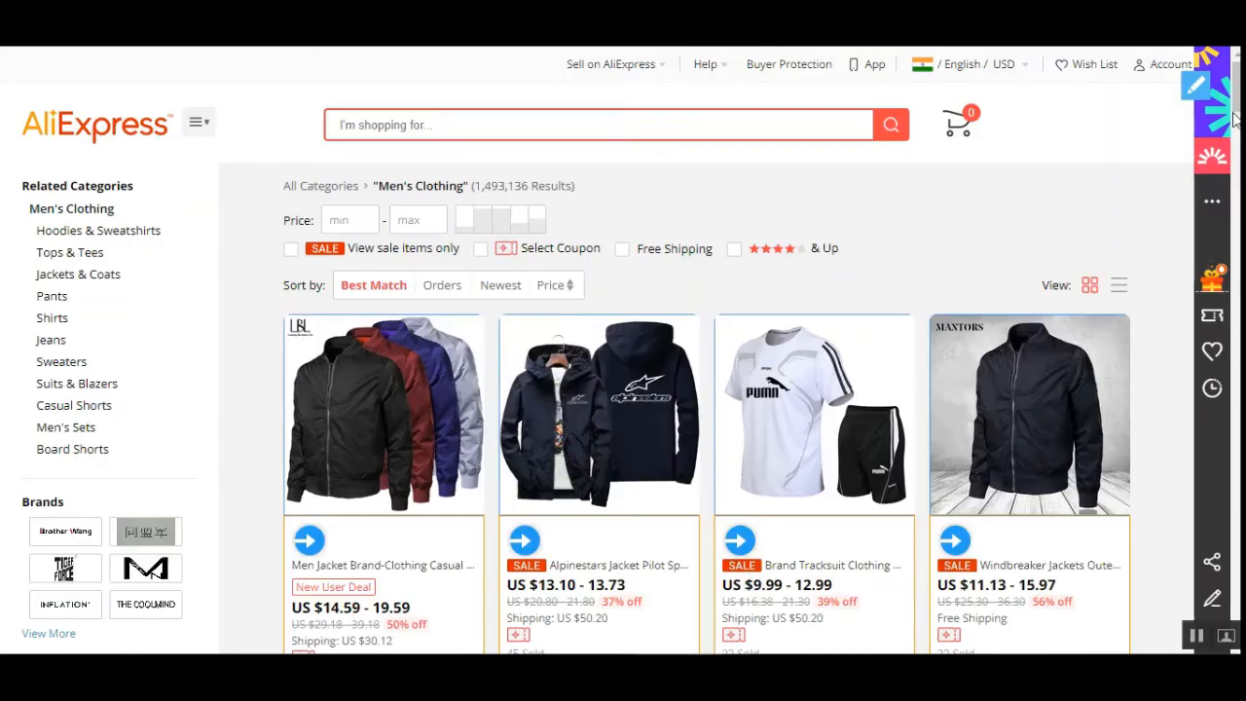
- Try to import the New Jordan men's shorts product into the store, then dismiss the notifications
scroll(1129, 146, down, 1)
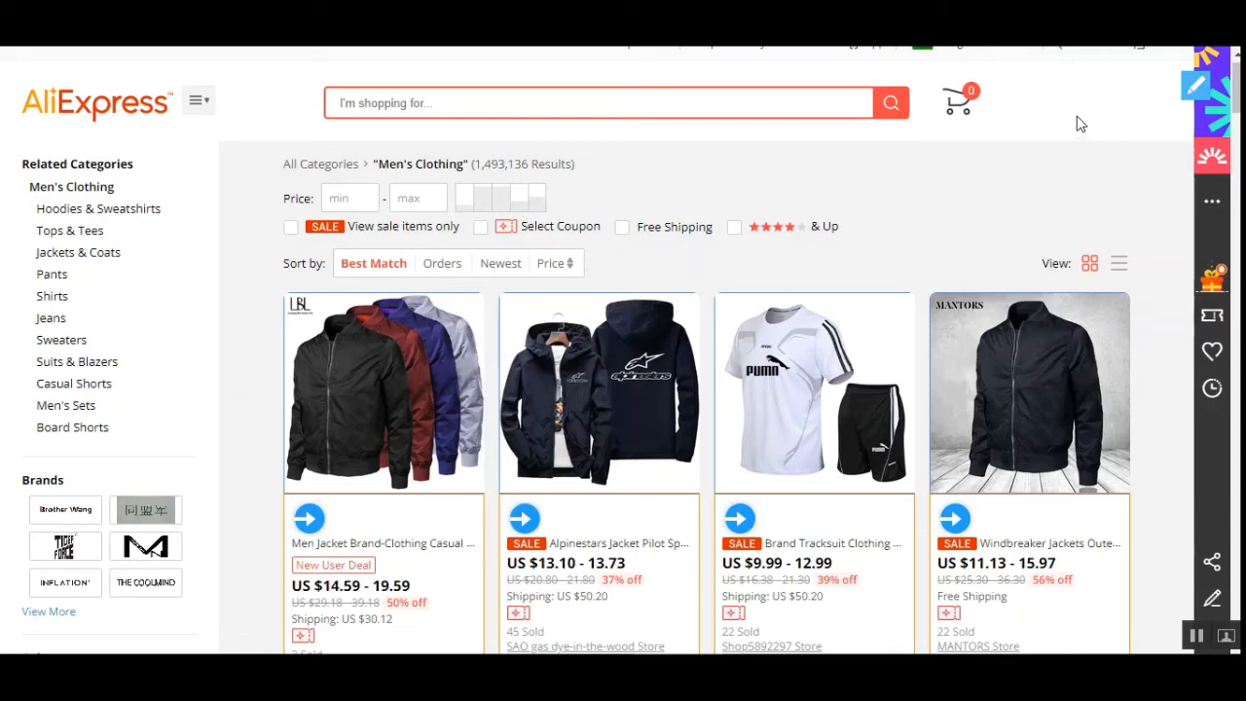
scroll(1023, 214, down, 2)
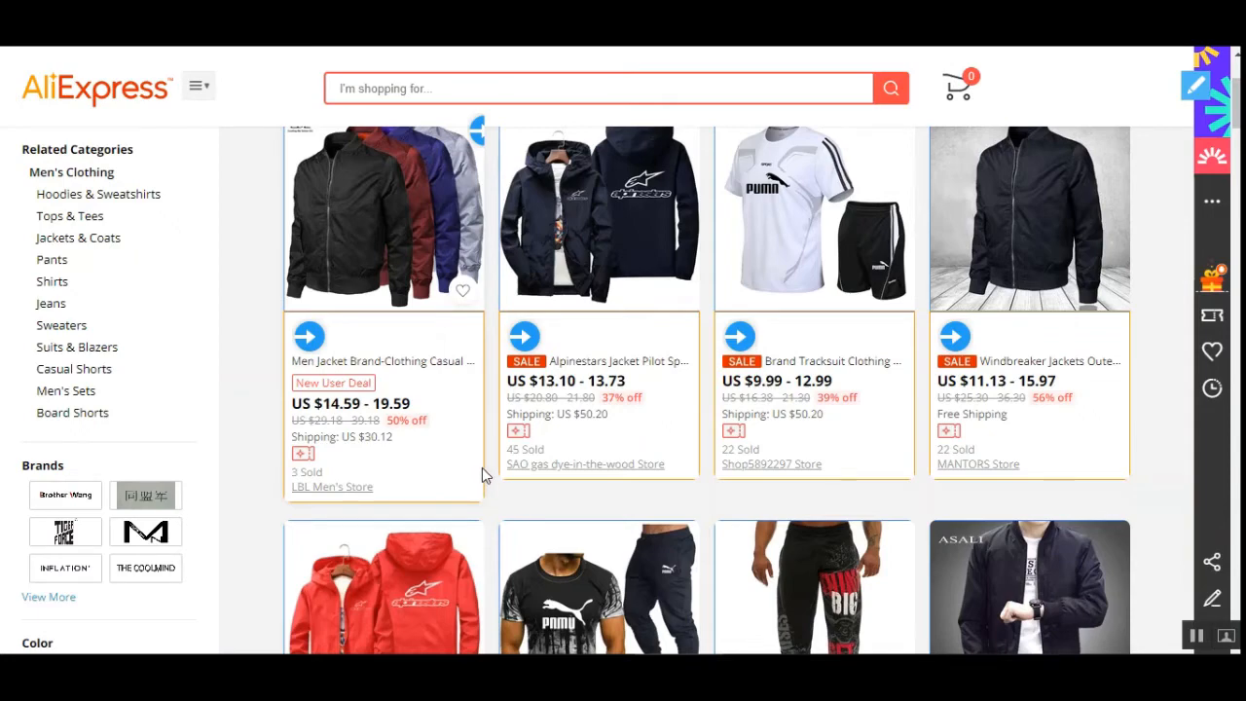
scroll(482, 476, down, 3)
scroll(482, 476, down, 2)
scroll(482, 475, down, 3)
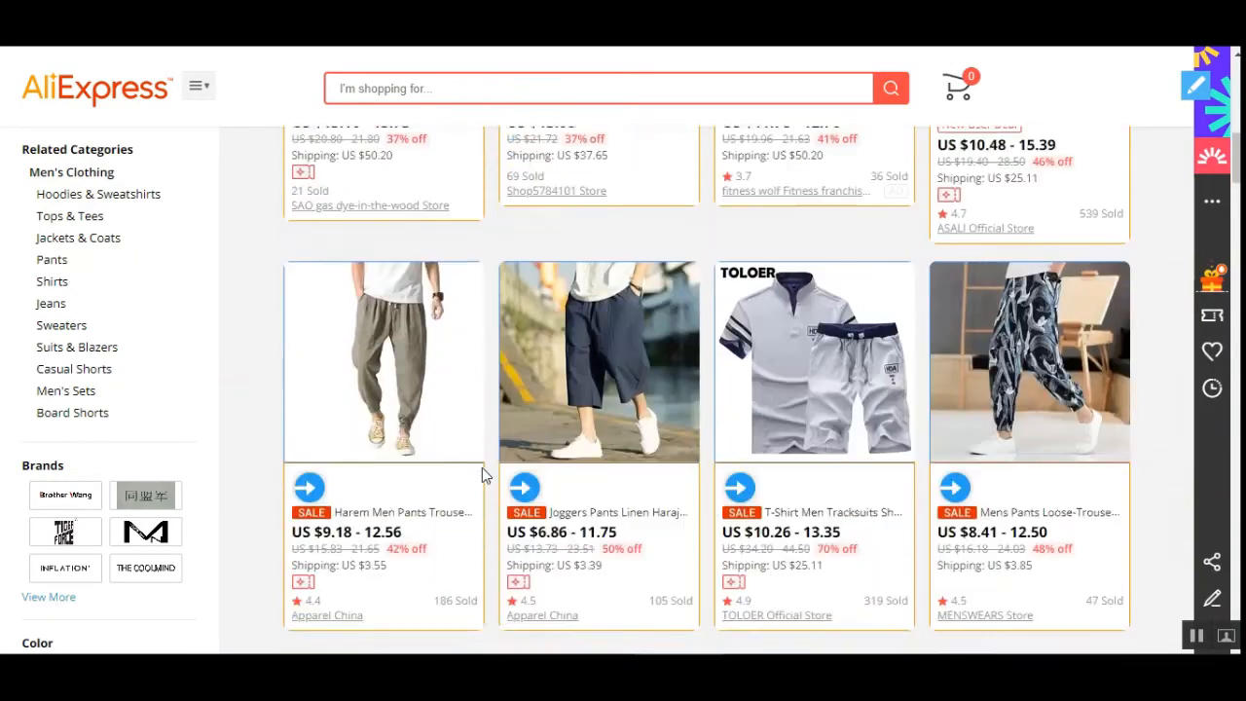
scroll(740, 463, down, 5)
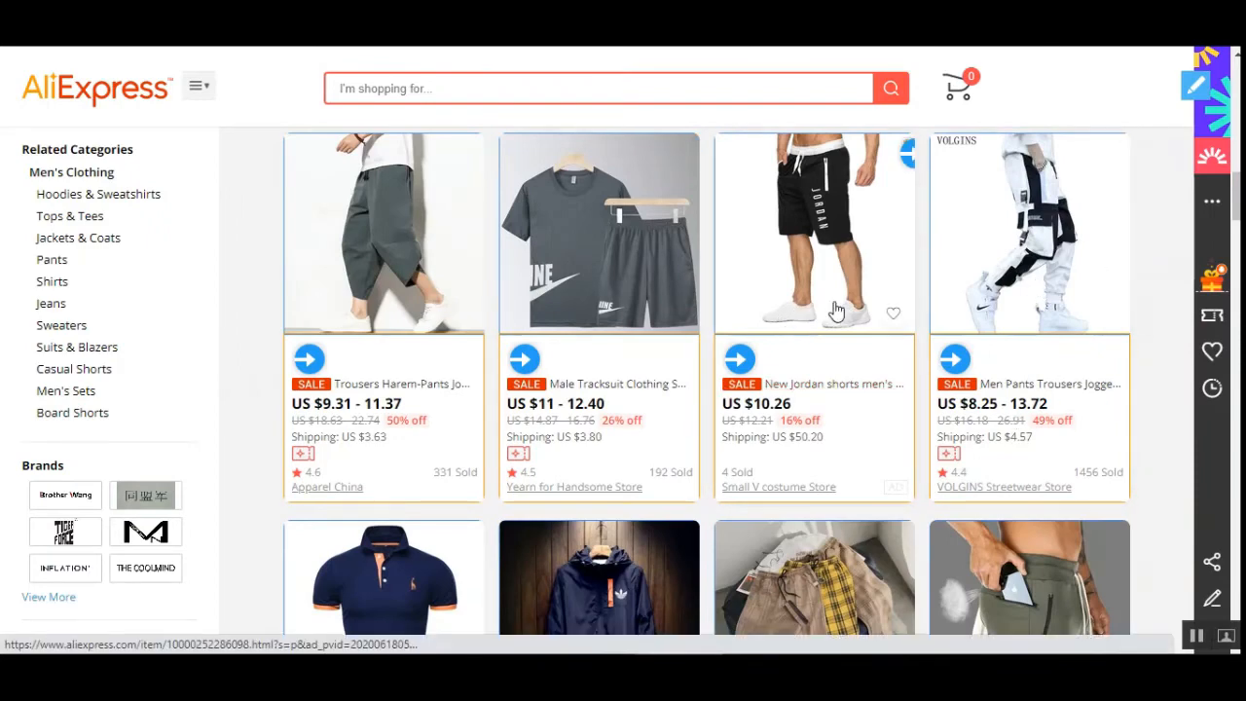
click(741, 361)
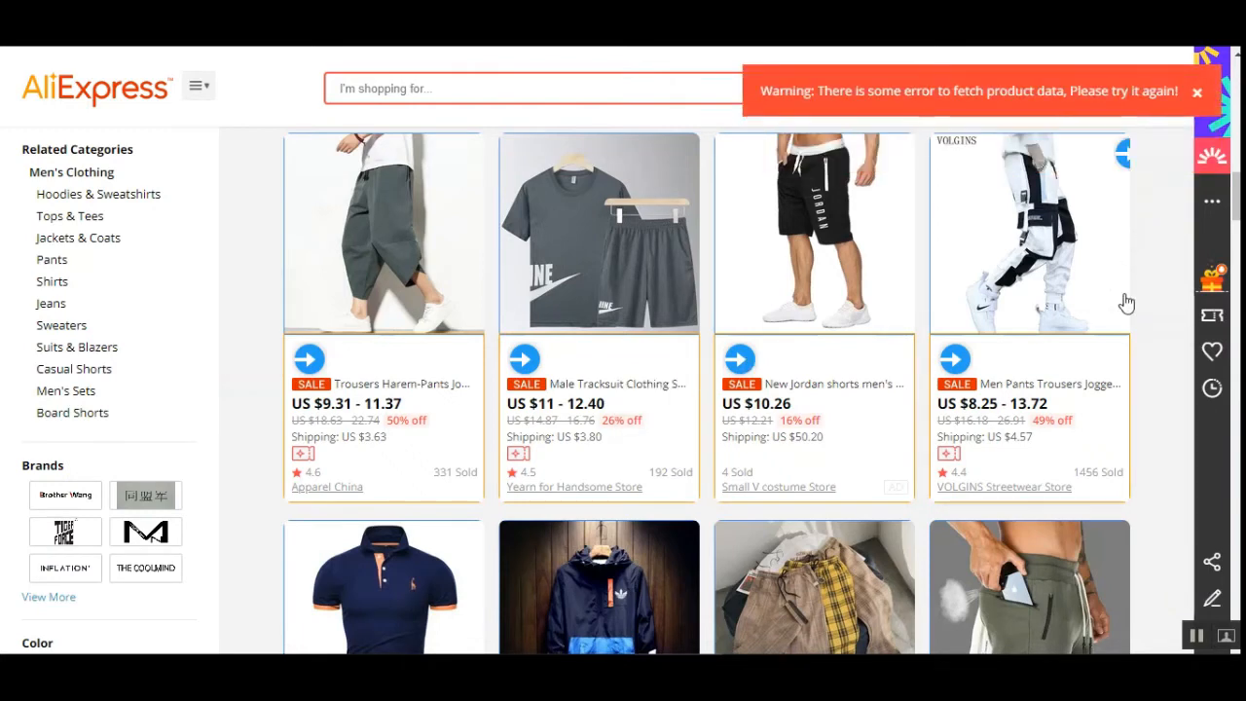
click(741, 363)
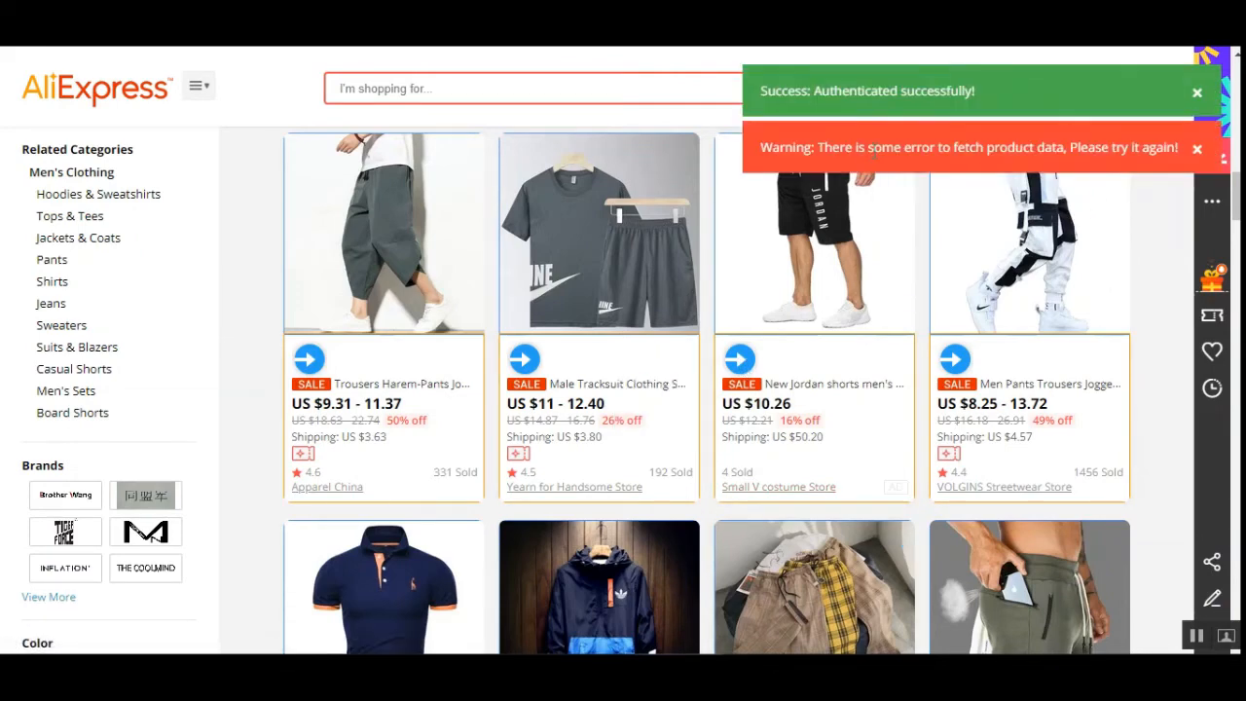
drag(870, 147, 1119, 153)
click(1158, 148)
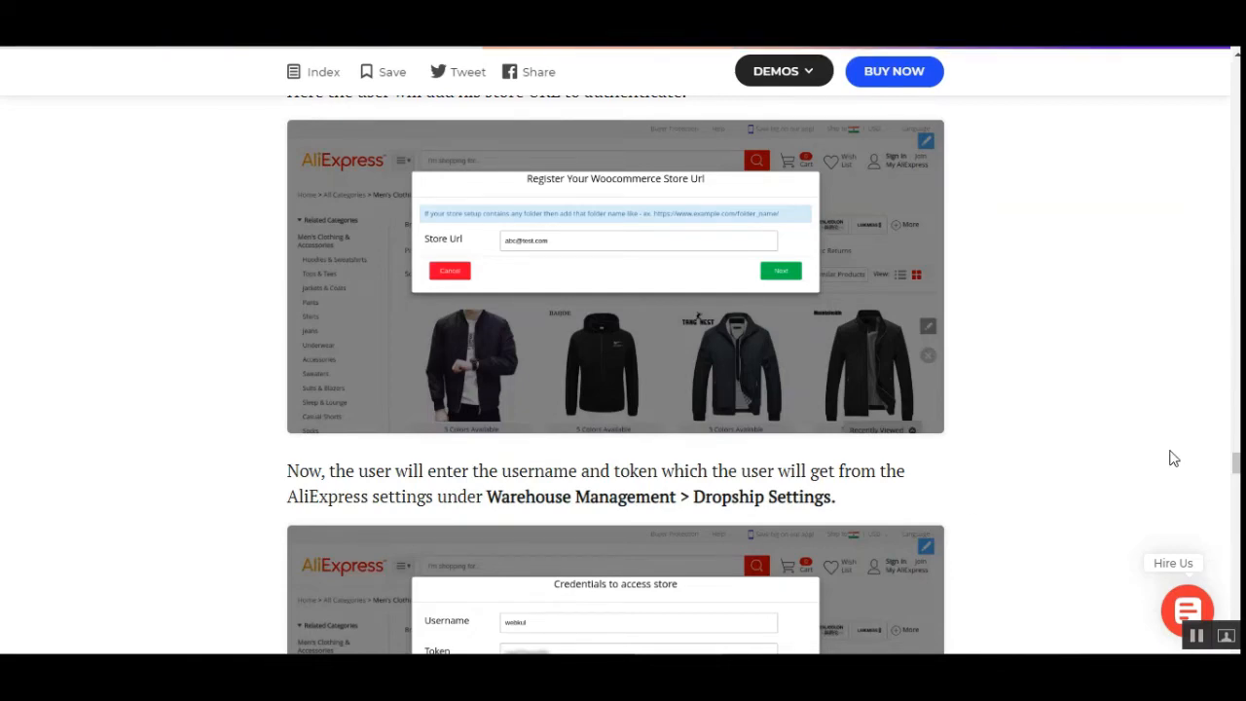
- Read the blog guide's sections on authenticating the store and importing products with their review options
scroll(624, 448, down, 5)
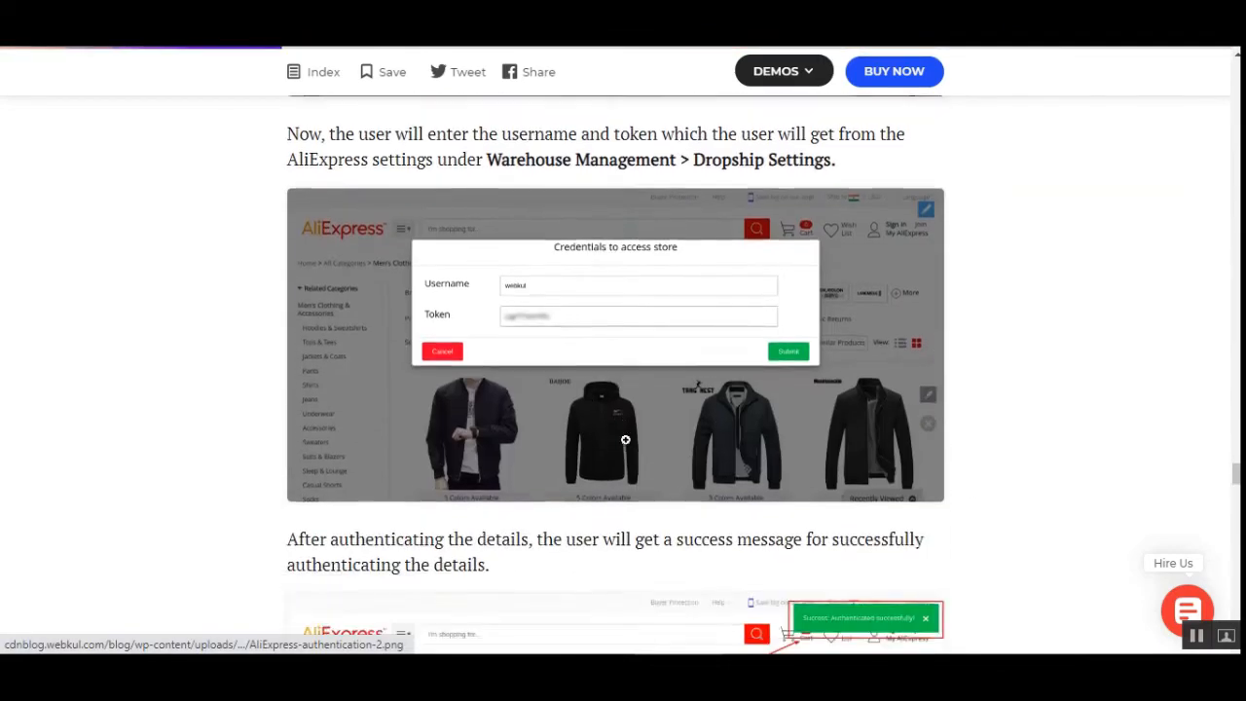
scroll(1025, 424, down, 4)
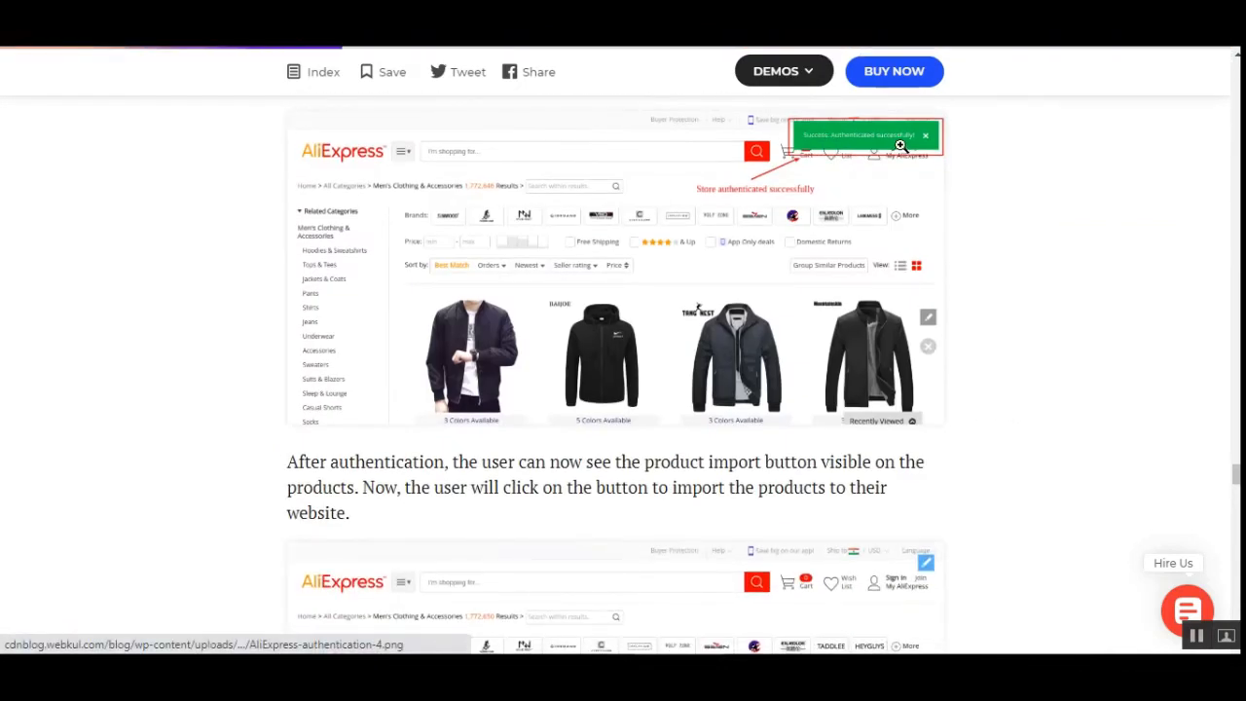
scroll(1018, 414, down, 3)
scroll(969, 440, down, 3)
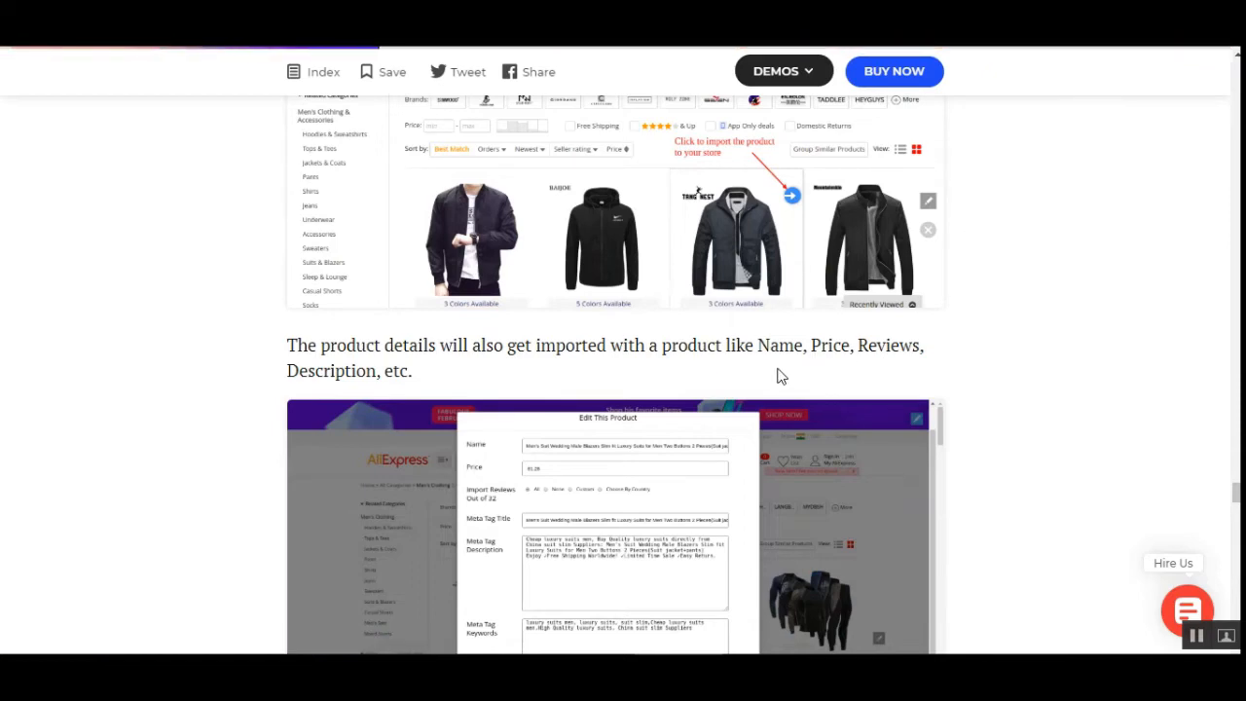
scroll(618, 487, down, 3)
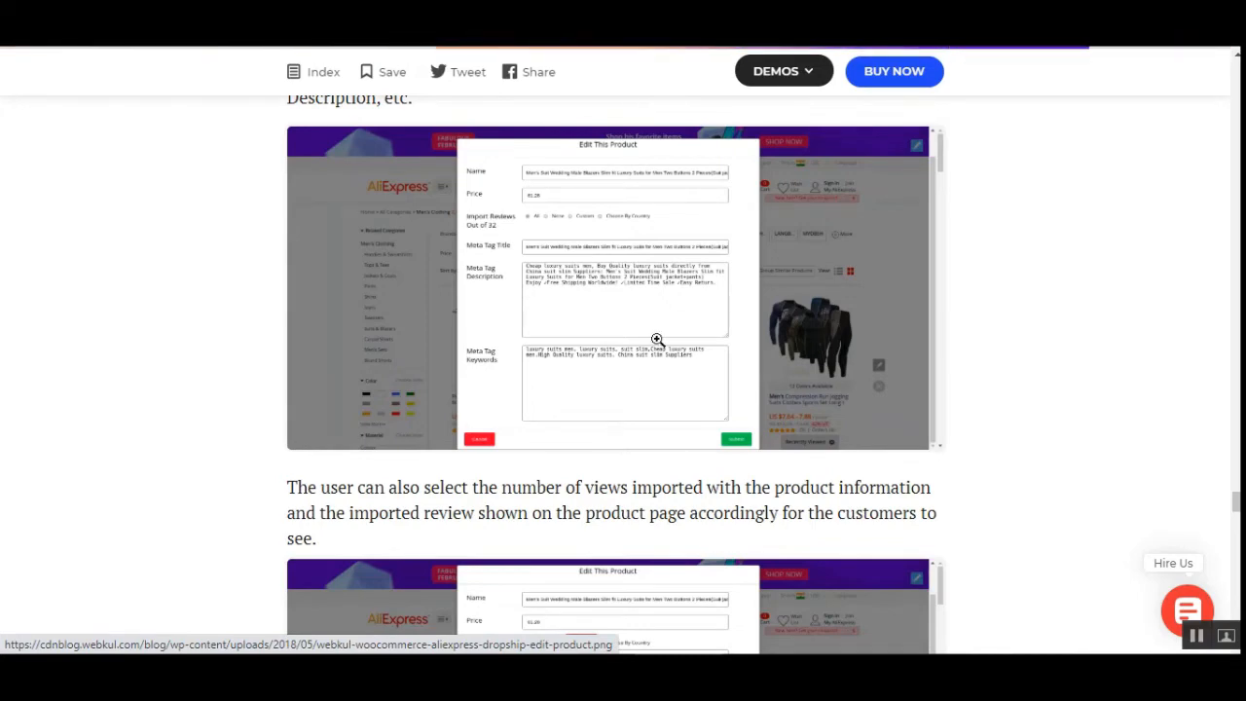
scroll(584, 365, up, 3)
scroll(617, 395, down, 2)
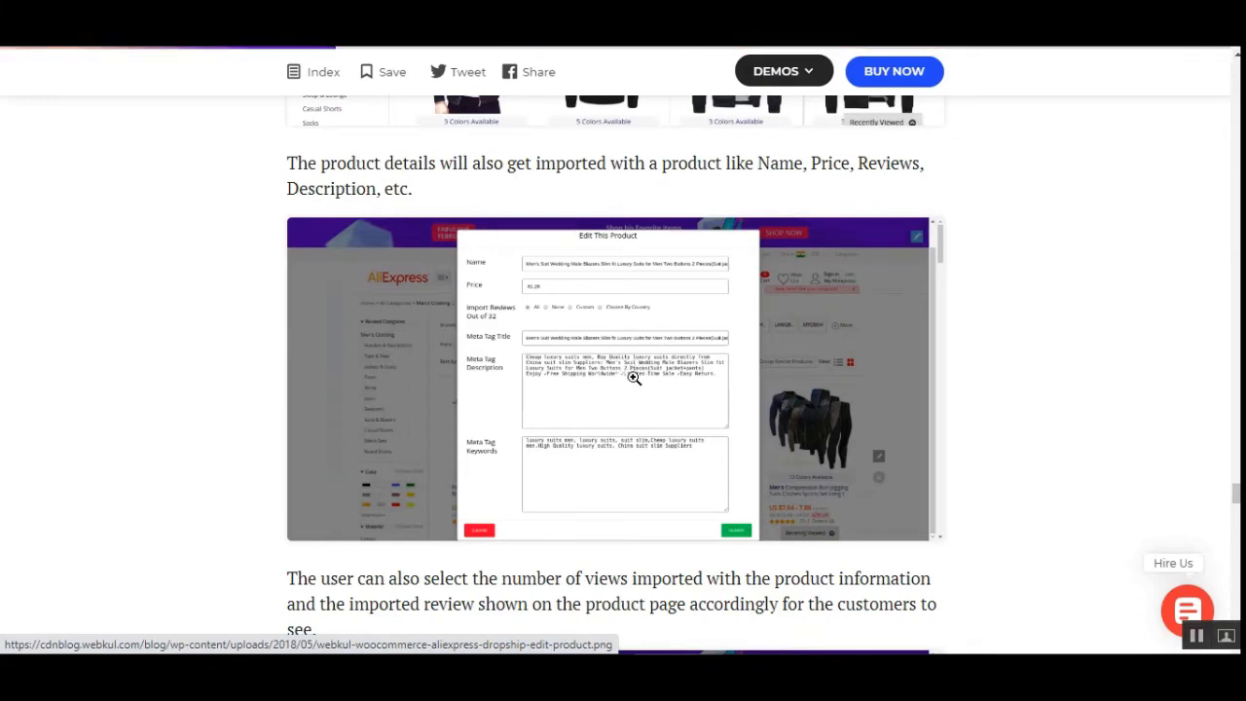
scroll(634, 378, down, 3)
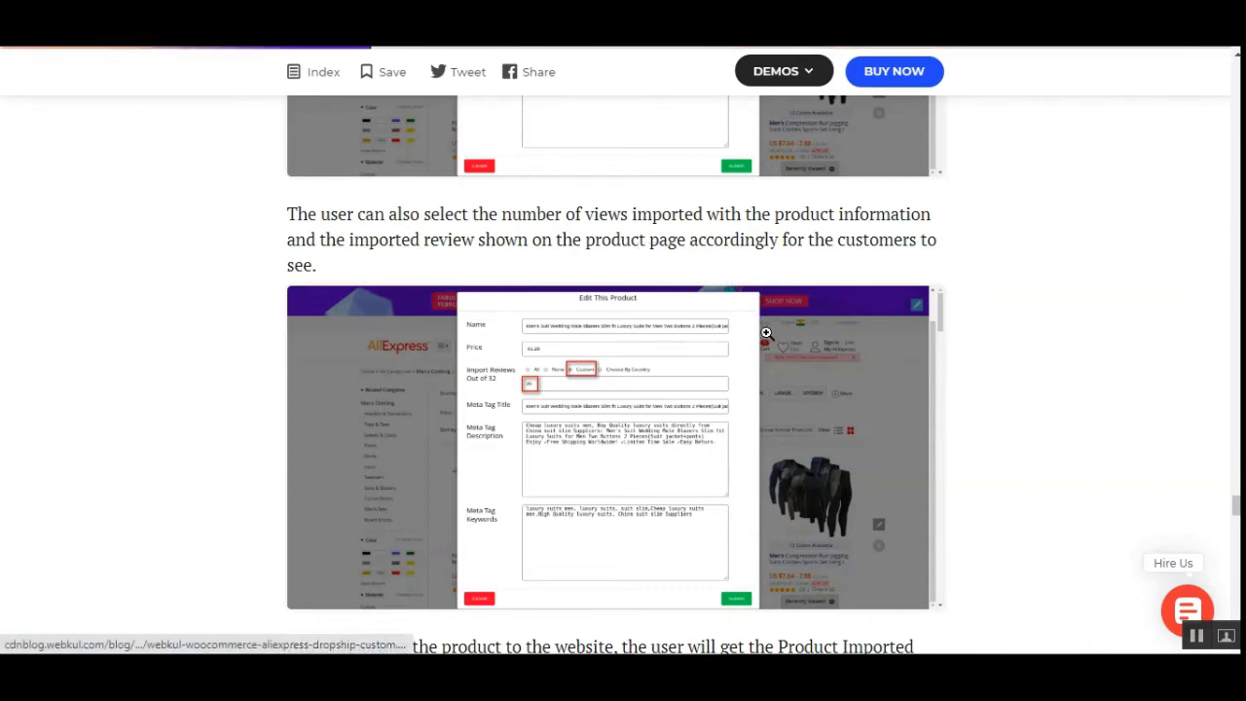
click(668, 373)
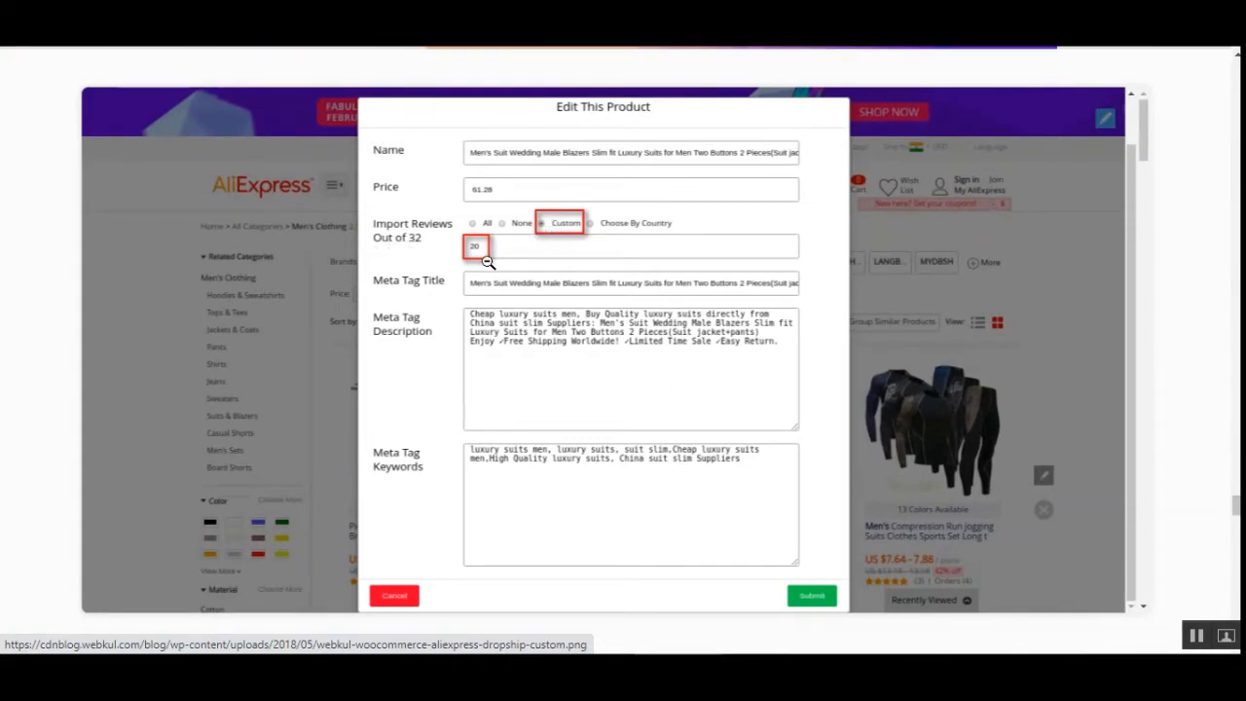
- Read the guide's sections on importing reviews, the import success message and filtering products by ePacket
click(1193, 191)
scroll(623, 253, up, 1)
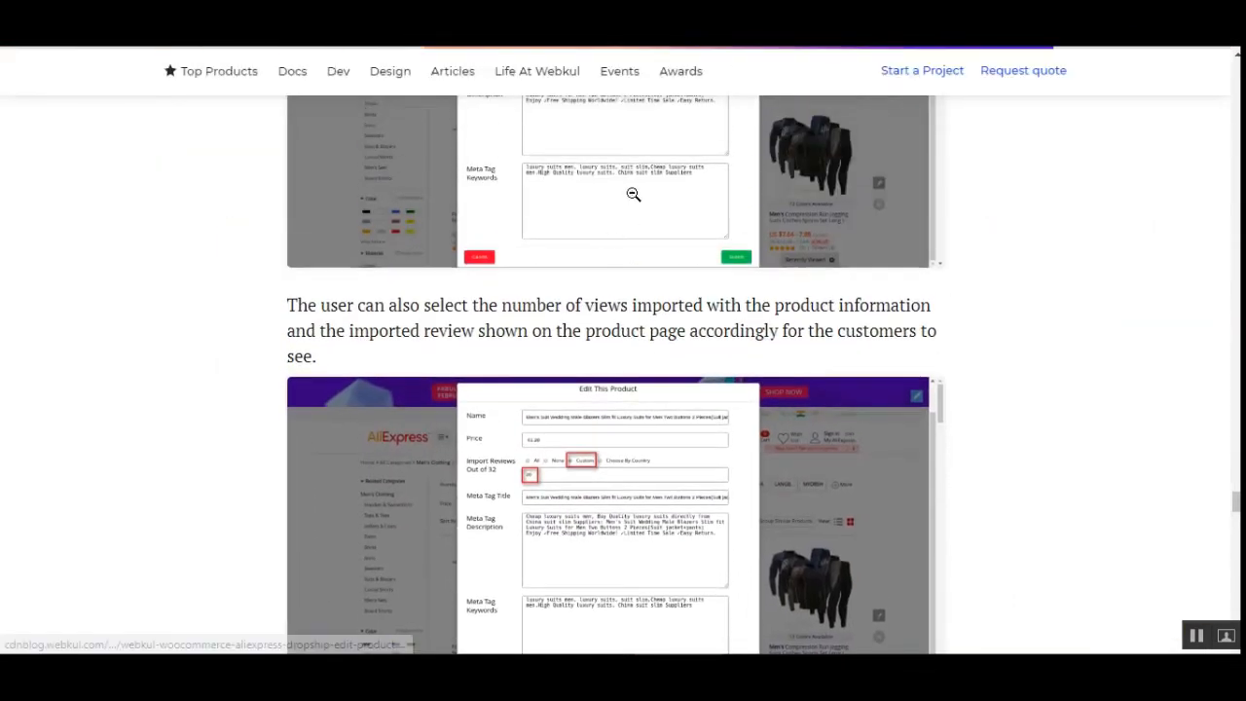
click(634, 194)
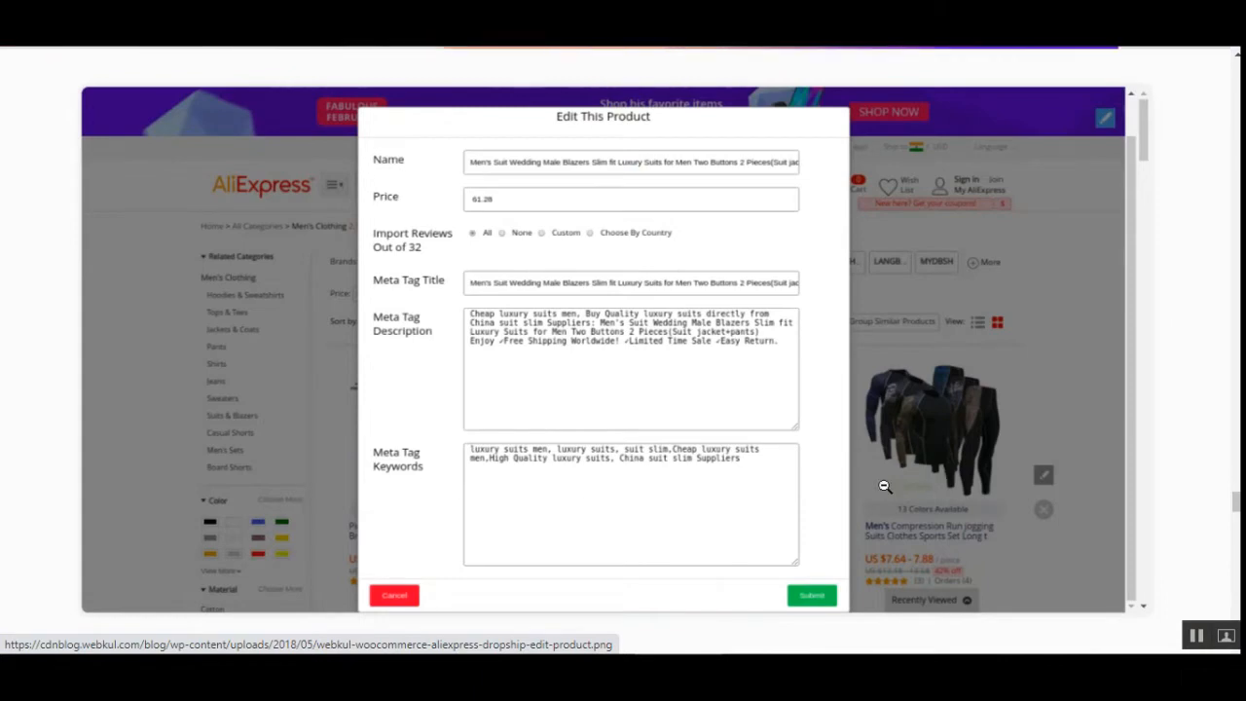
click(1141, 308)
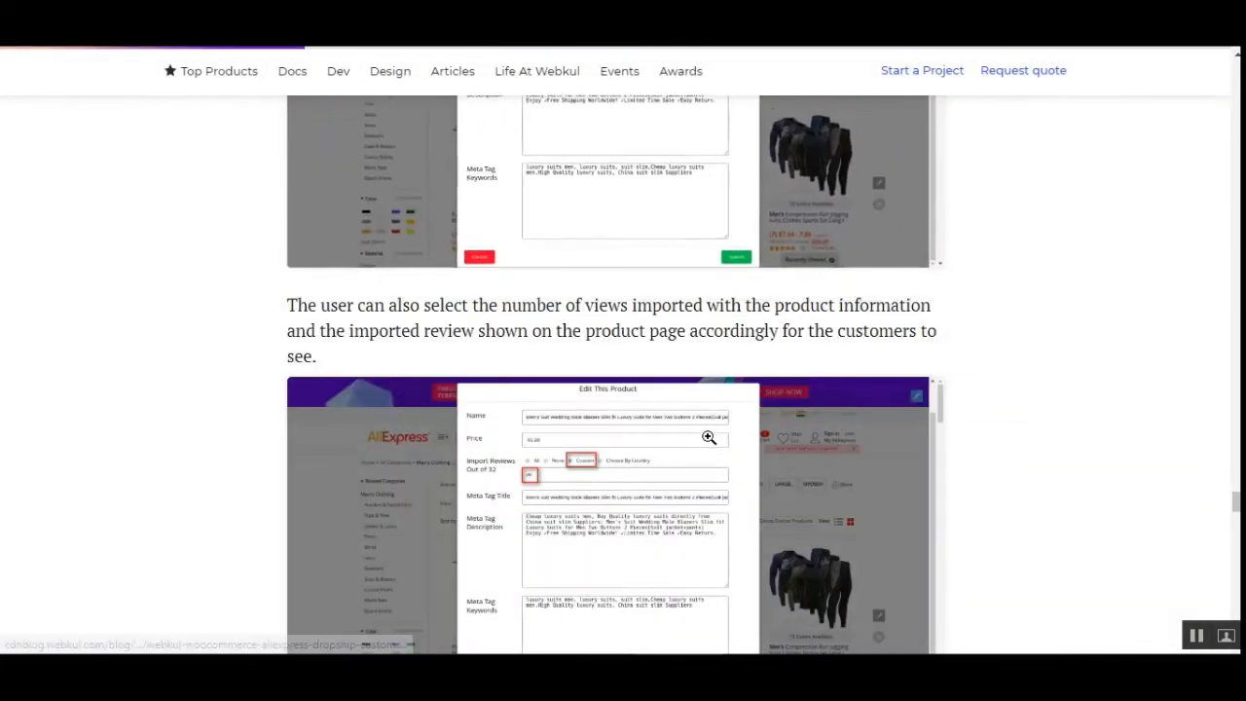
scroll(641, 455, down, 5)
scroll(641, 455, down, 2)
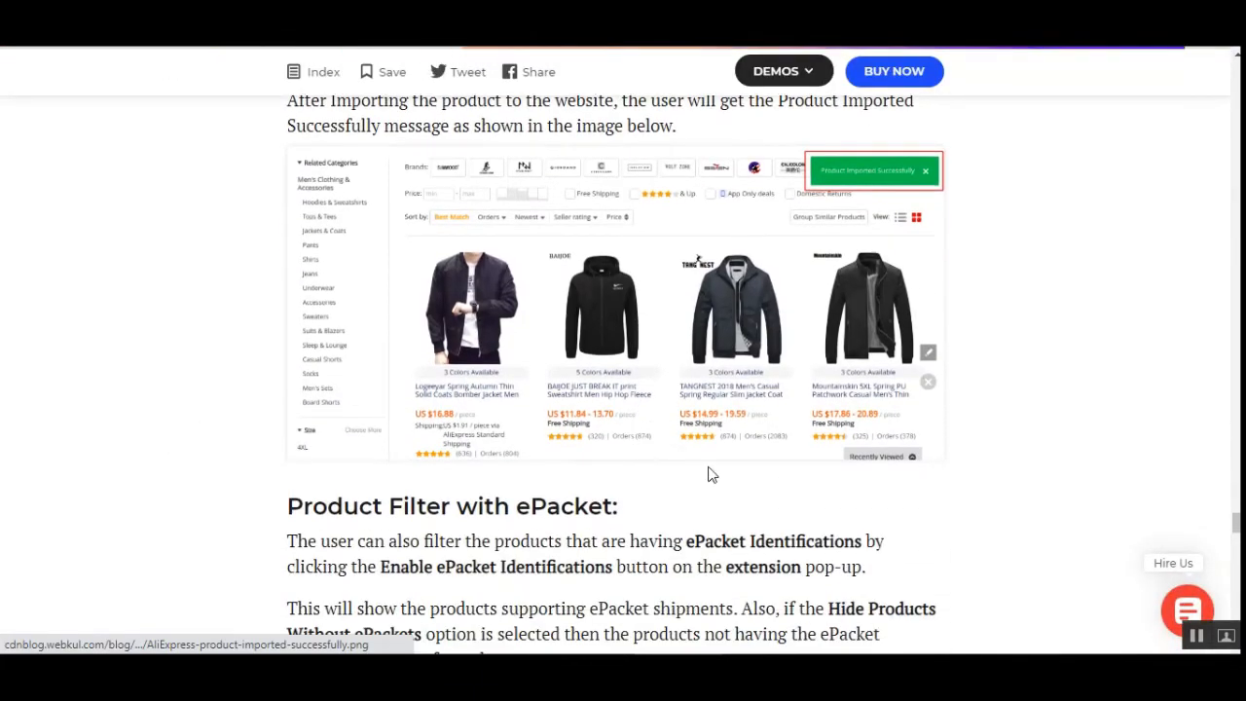
scroll(718, 361, up, 6)
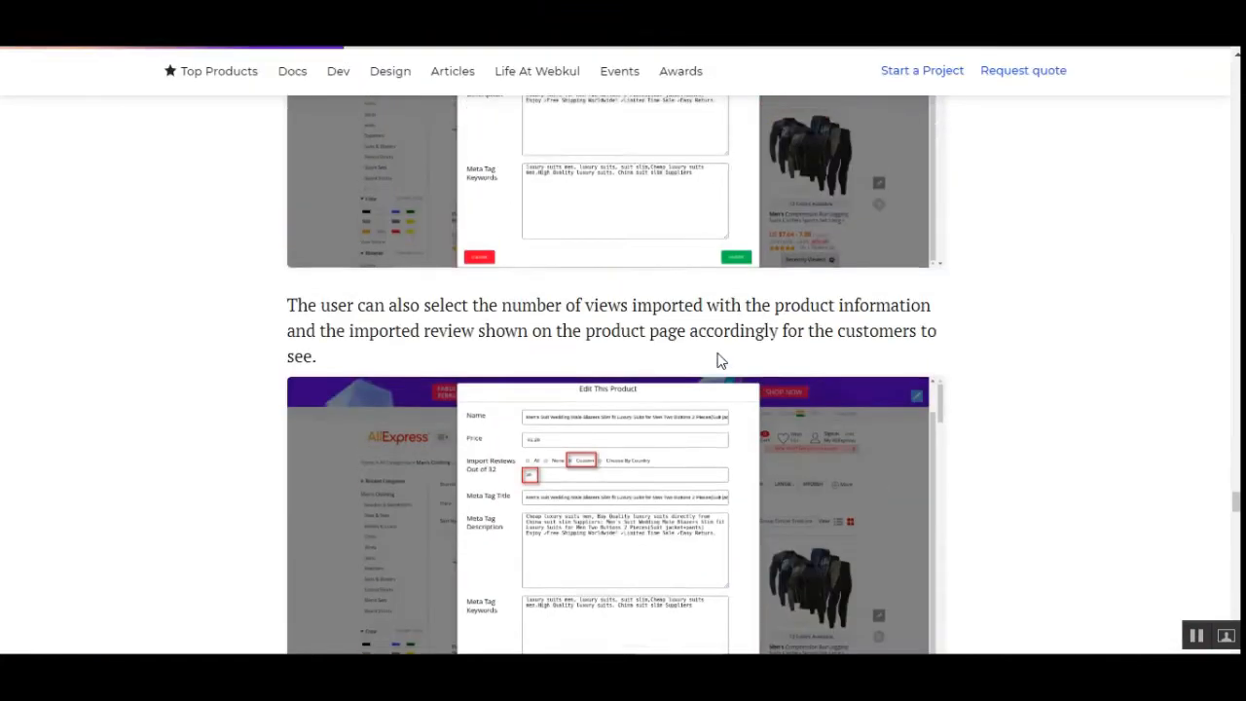
scroll(651, 380, down, 3)
scroll(879, 451, down, 2)
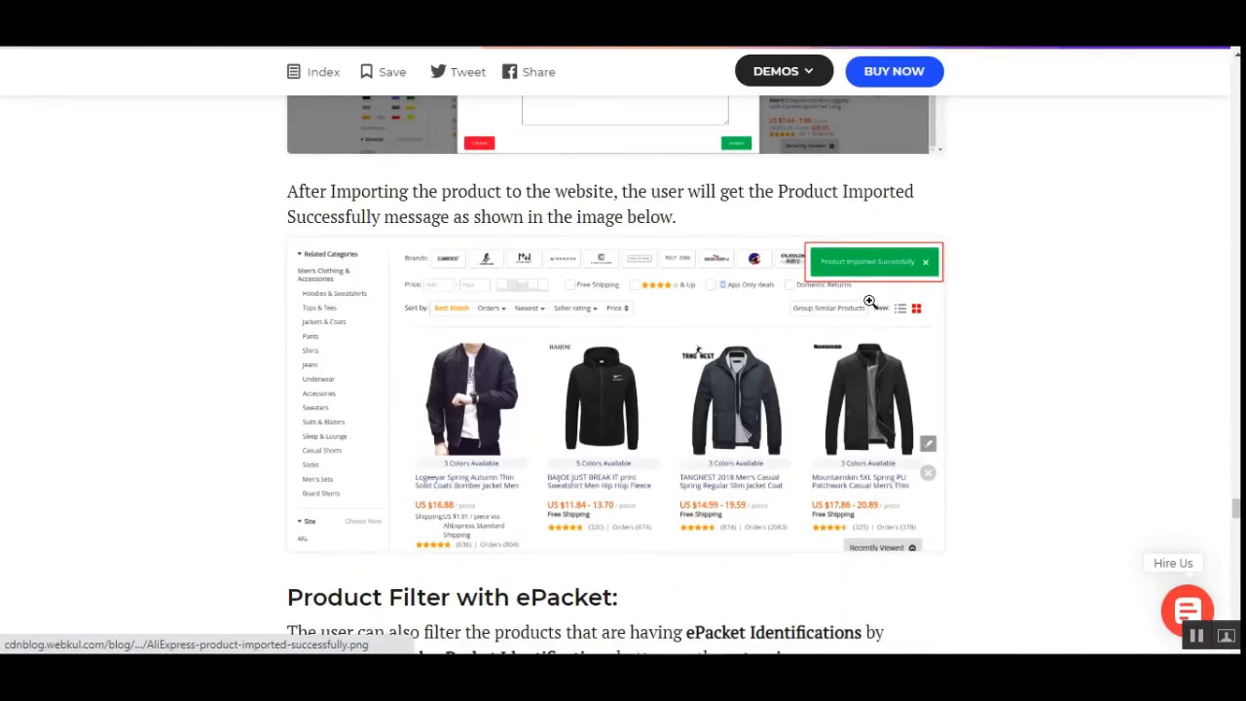
click(869, 301)
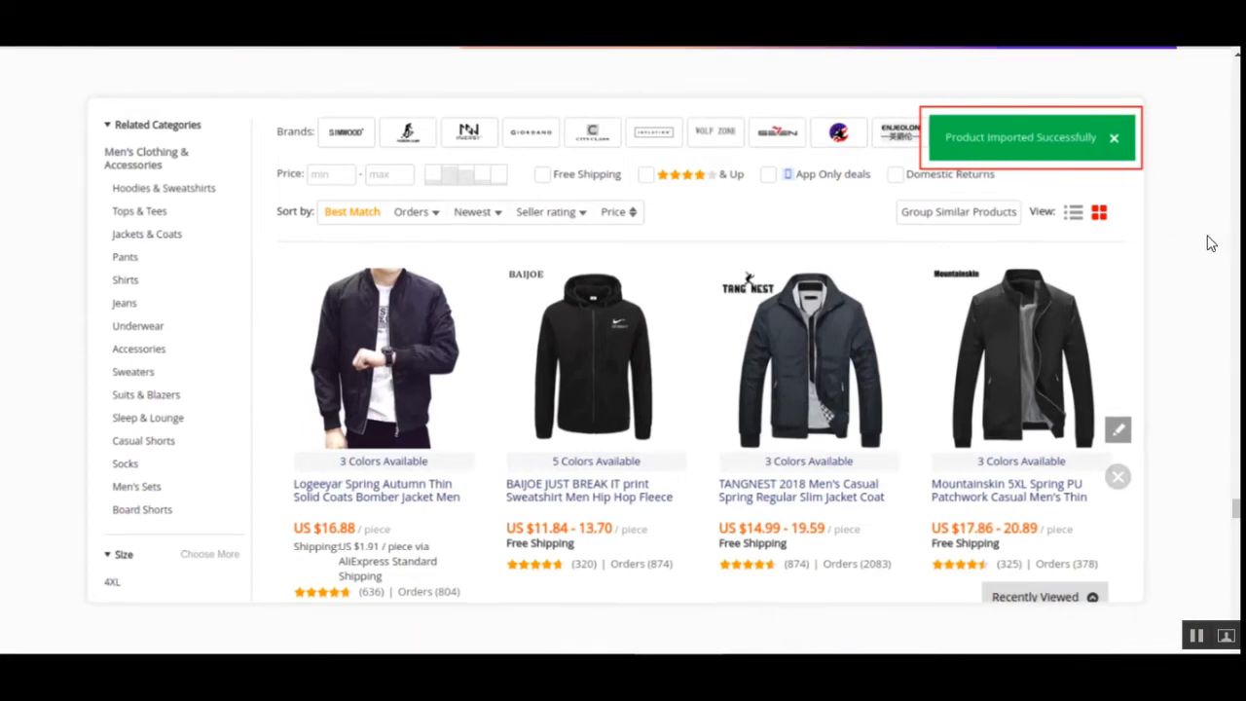
click(1211, 244)
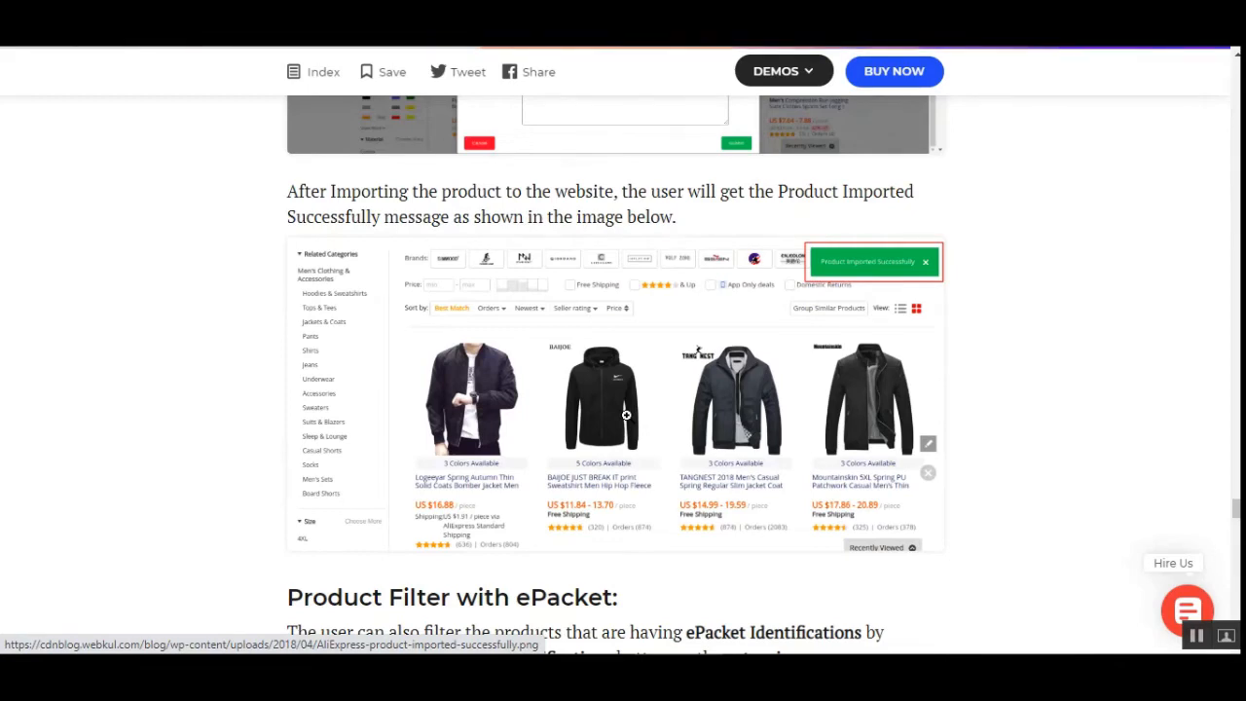
scroll(626, 415, down, 3)
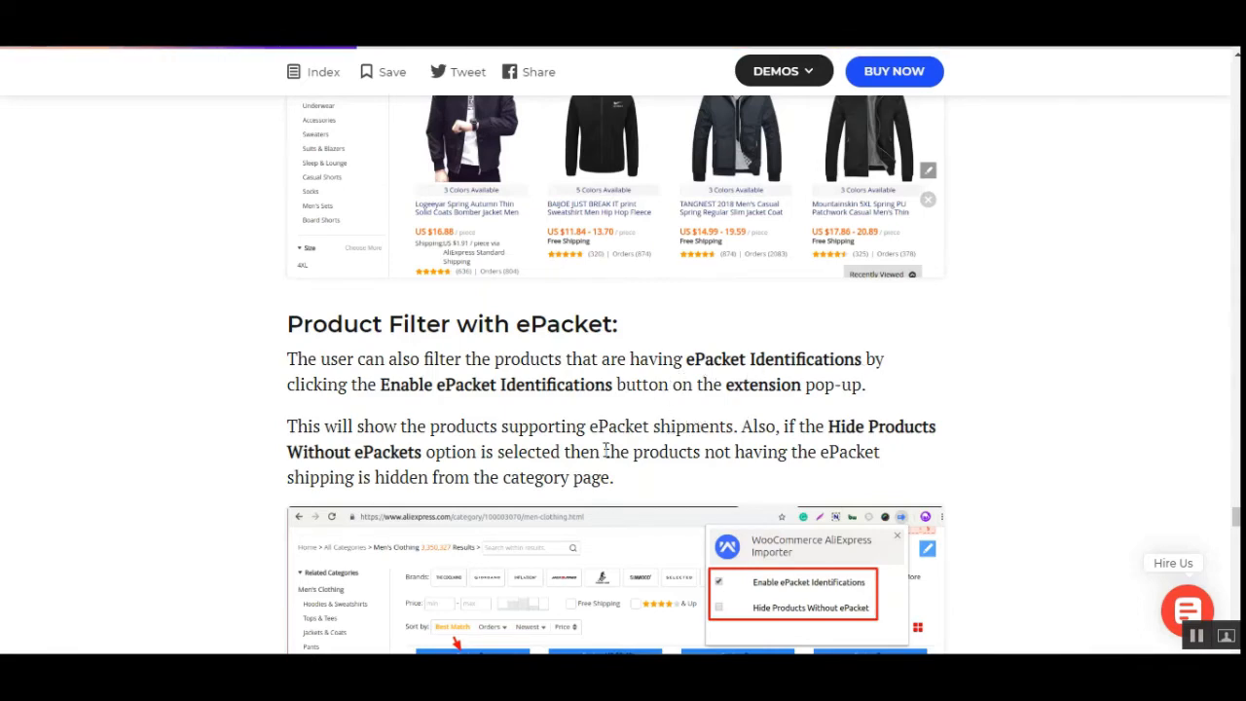
scroll(601, 448, down, 2)
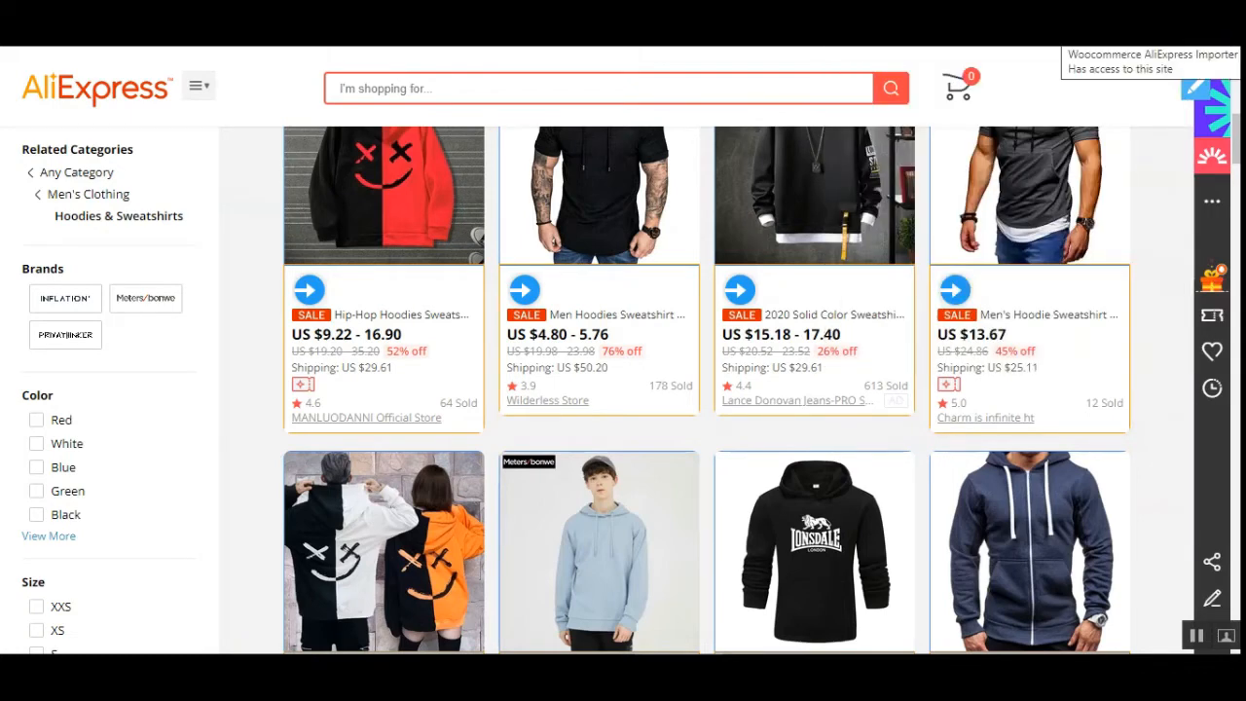
click(1156, 36)
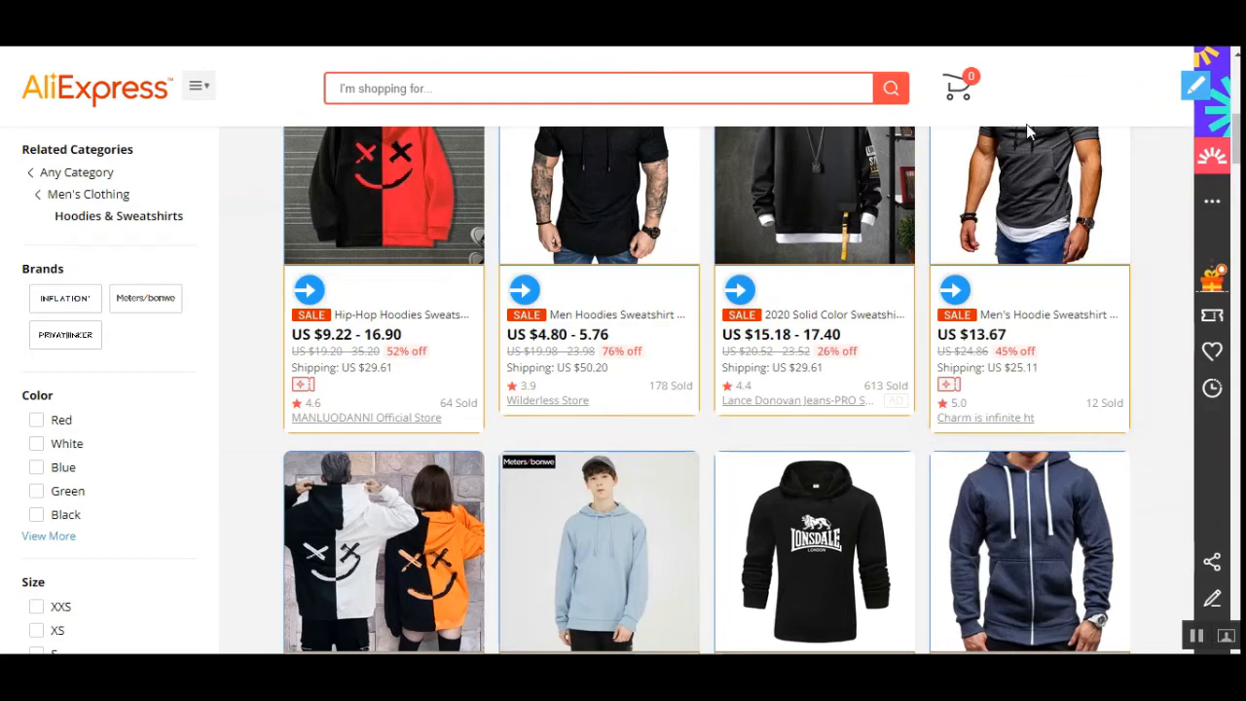
scroll(930, 101, up, 10)
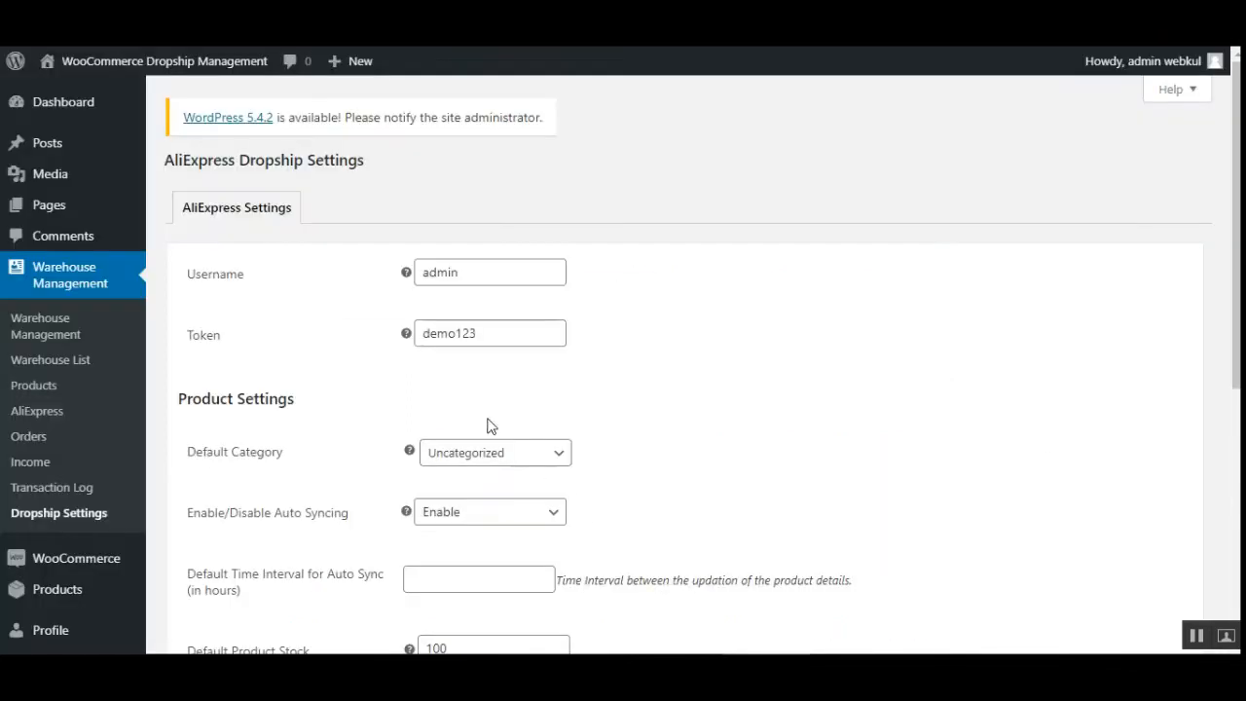
- Go to the dashboard and open the Warehouse List under Warehouse Management in a new tab
click(59, 103)
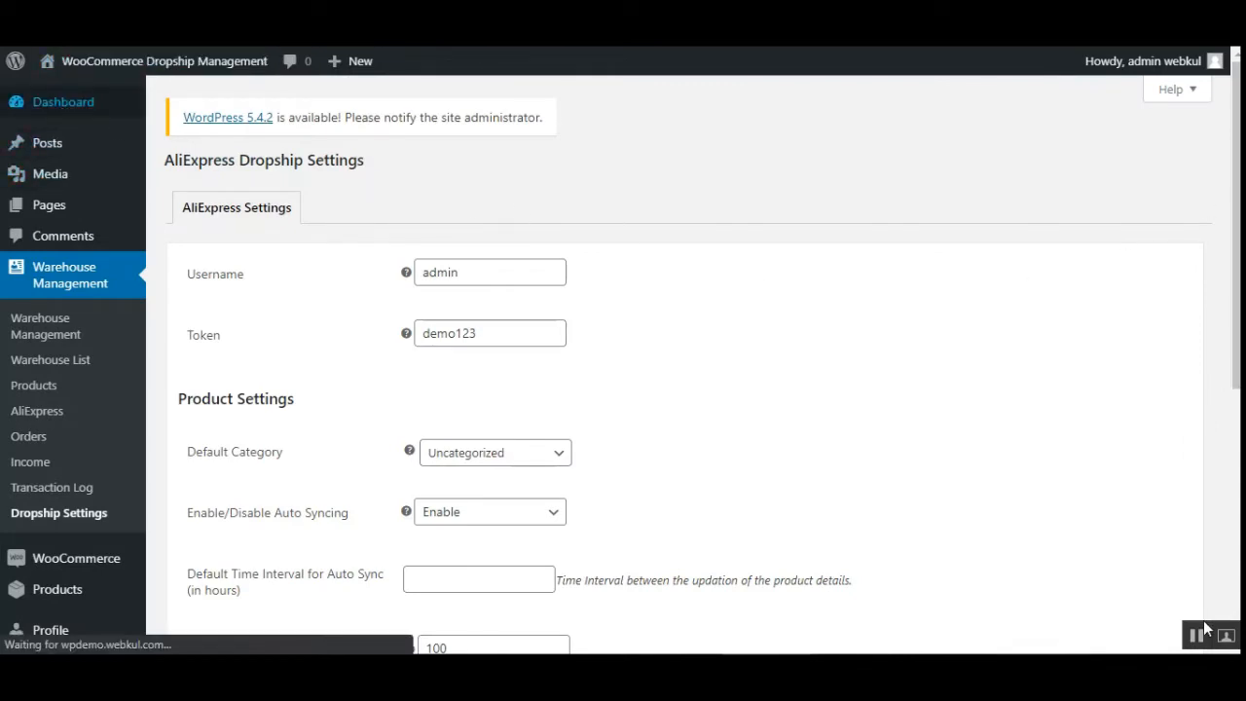
mouse_move(14, 295)
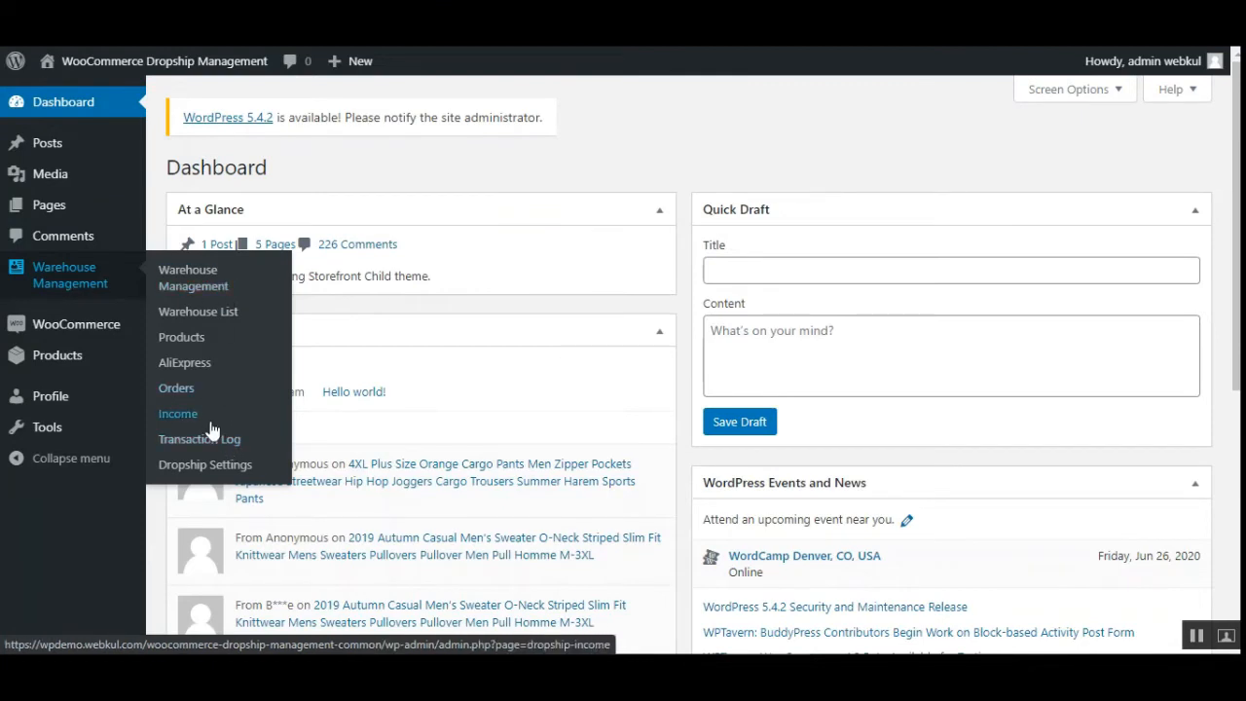
right_click(214, 321)
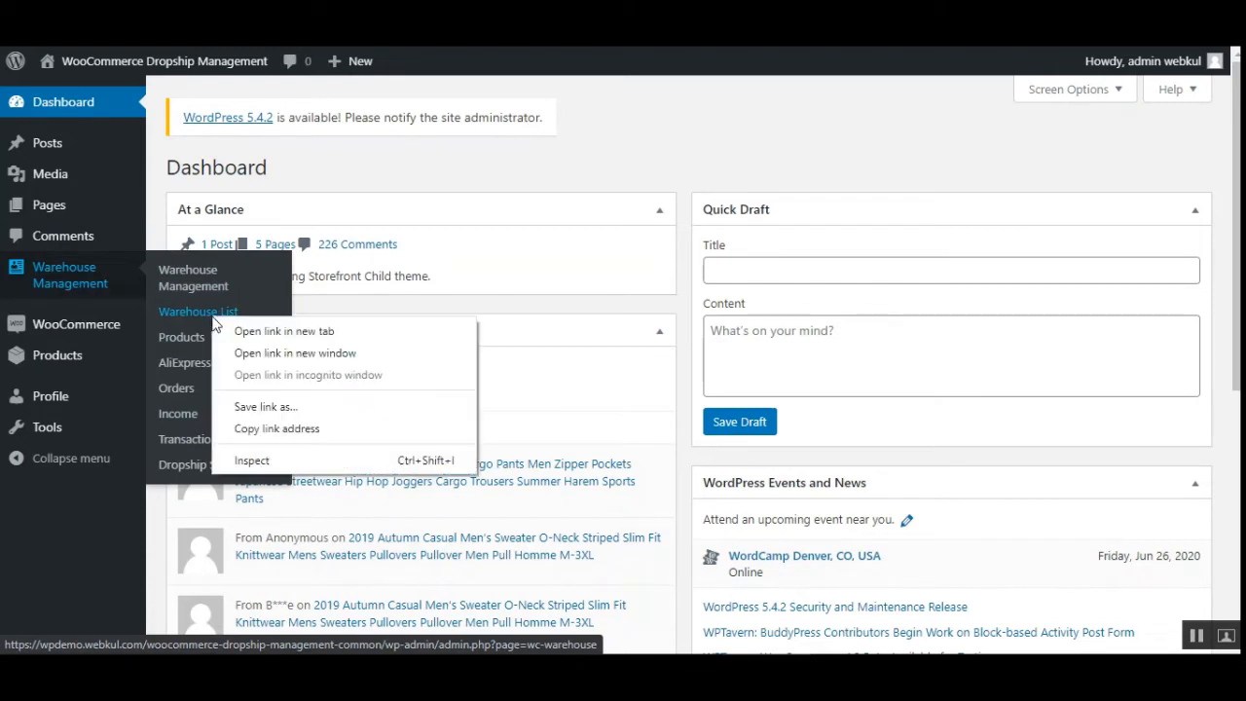
click(246, 331)
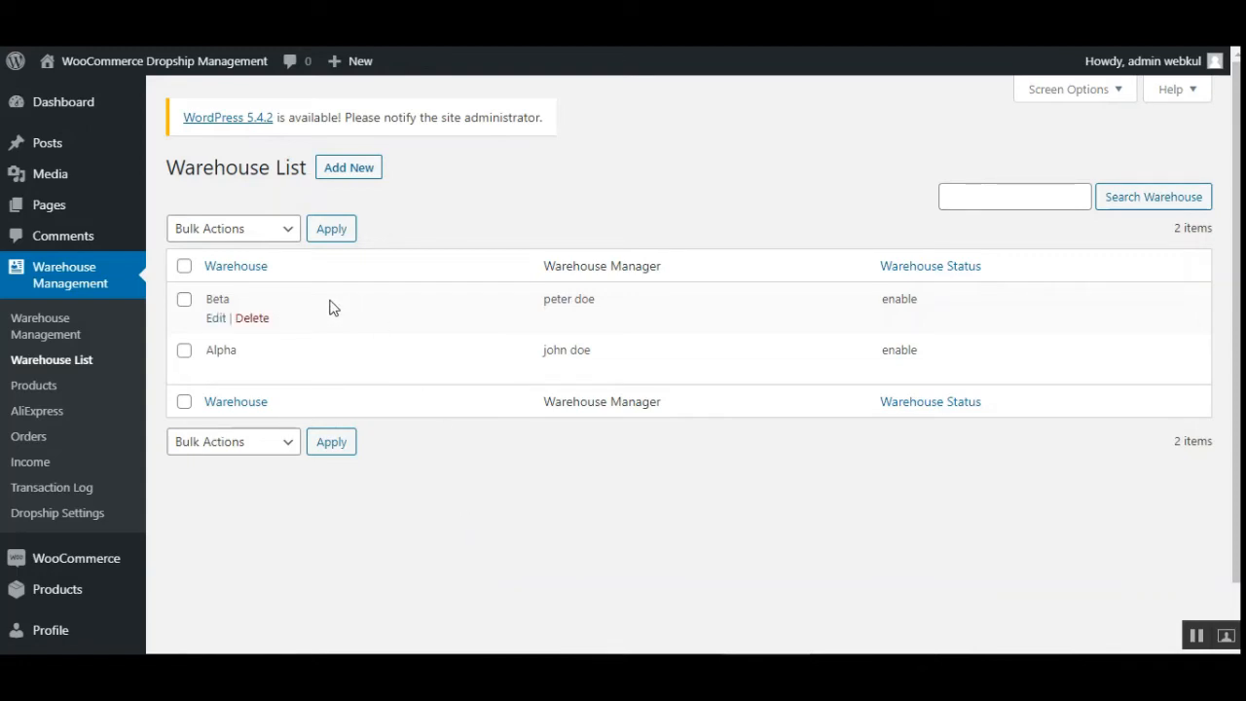
- Select all warehouses and examine the bulk delete action and the warehouse search field
mouse_move(276, 310)
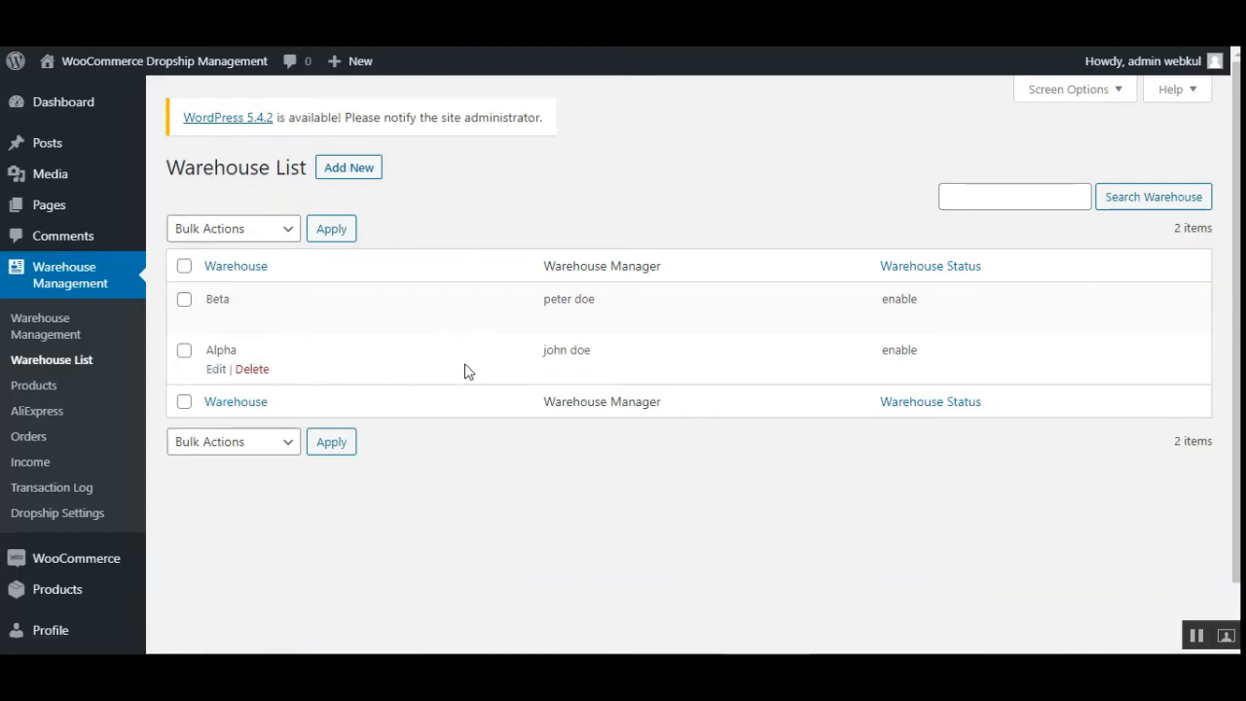
click(283, 234)
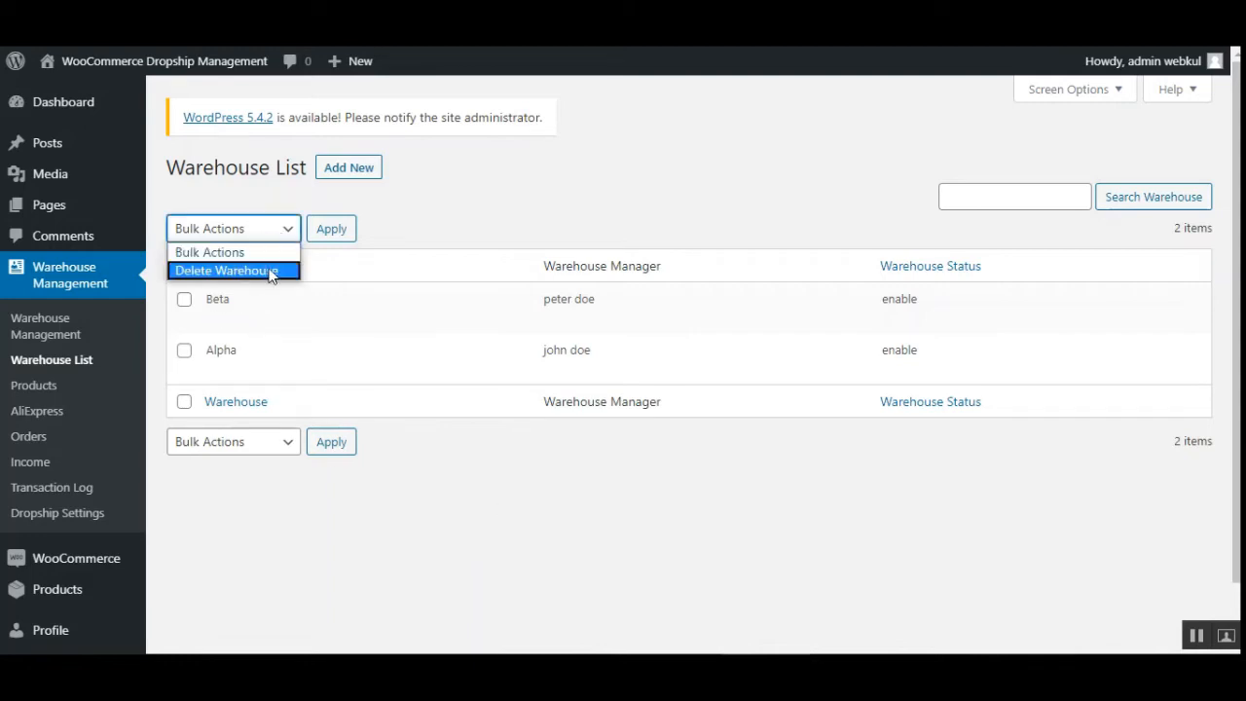
click(461, 223)
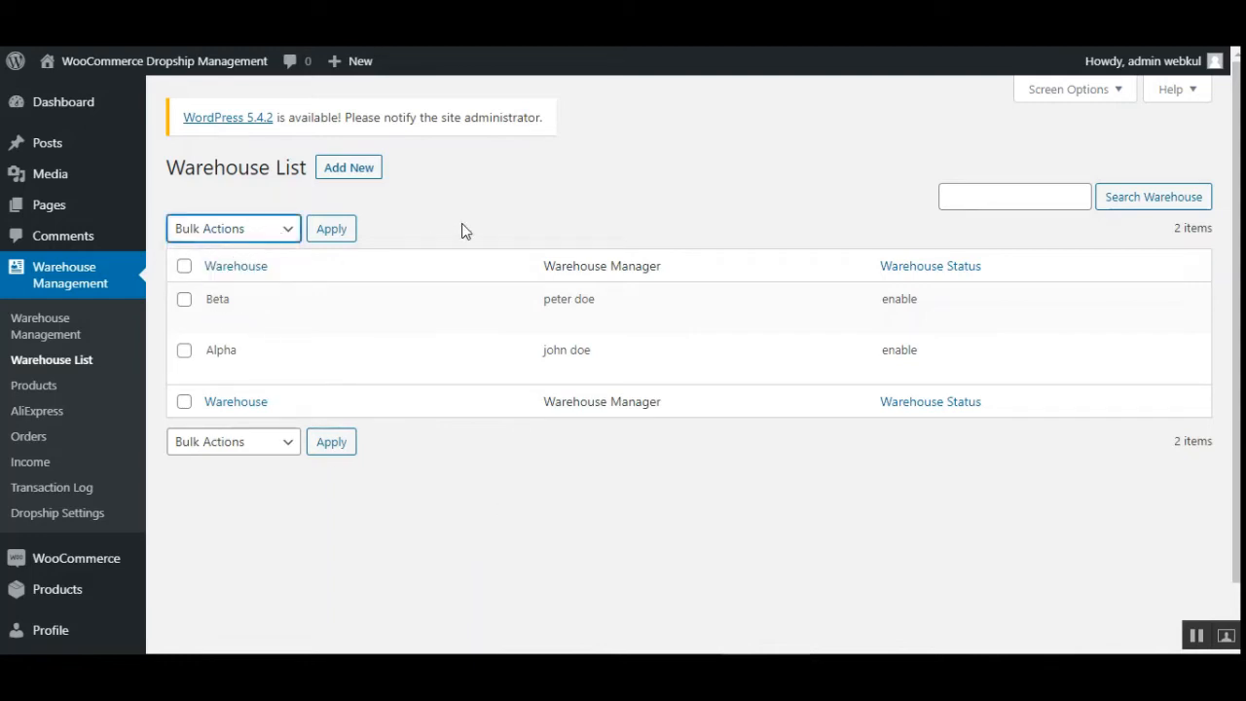
click(184, 267)
click(284, 238)
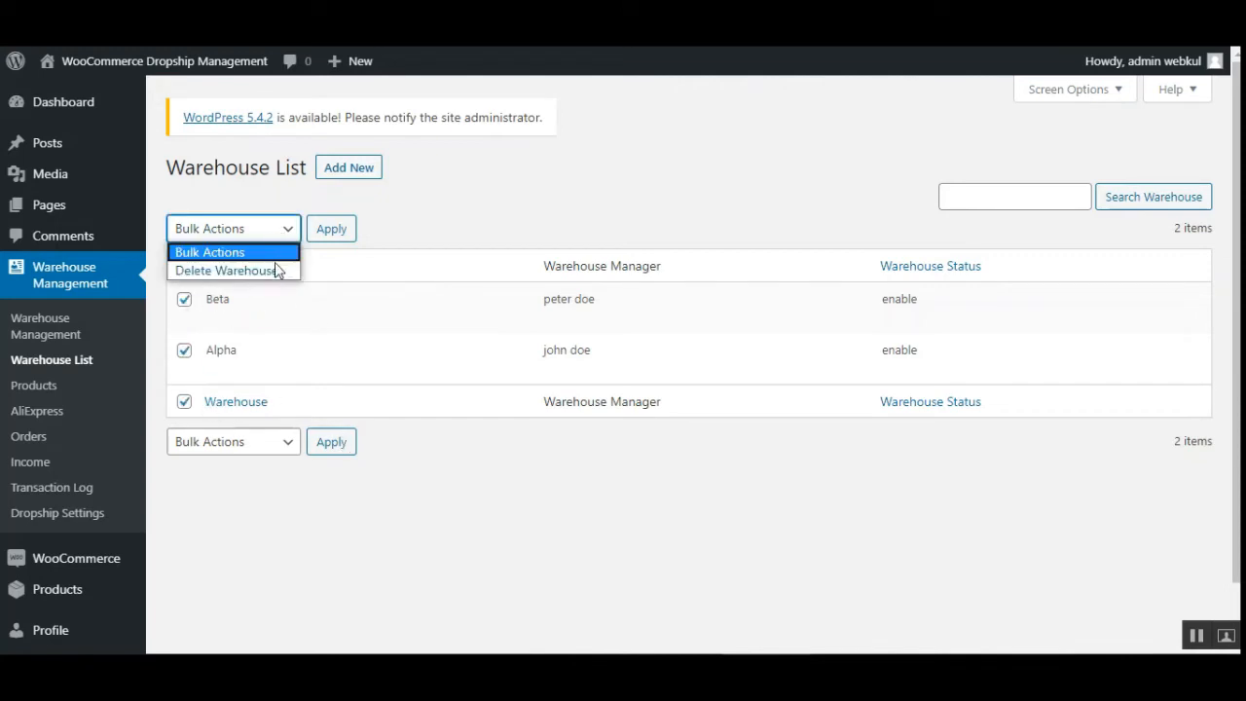
click(507, 216)
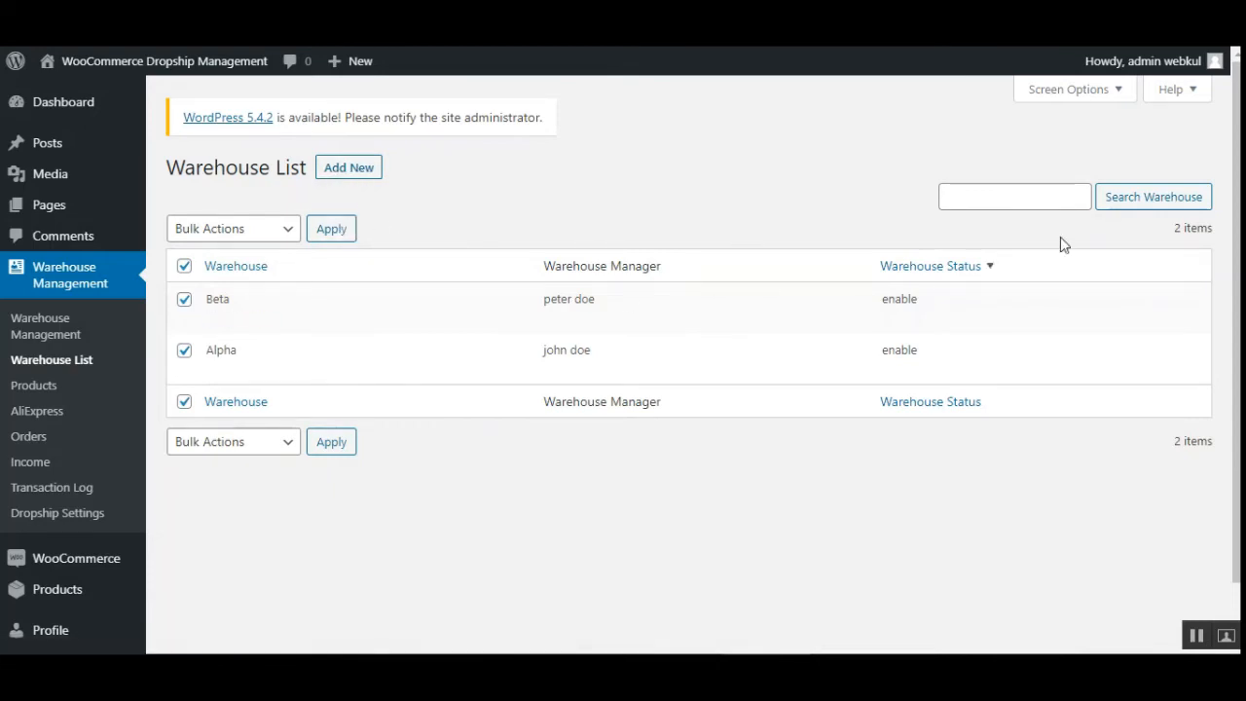
click(1009, 208)
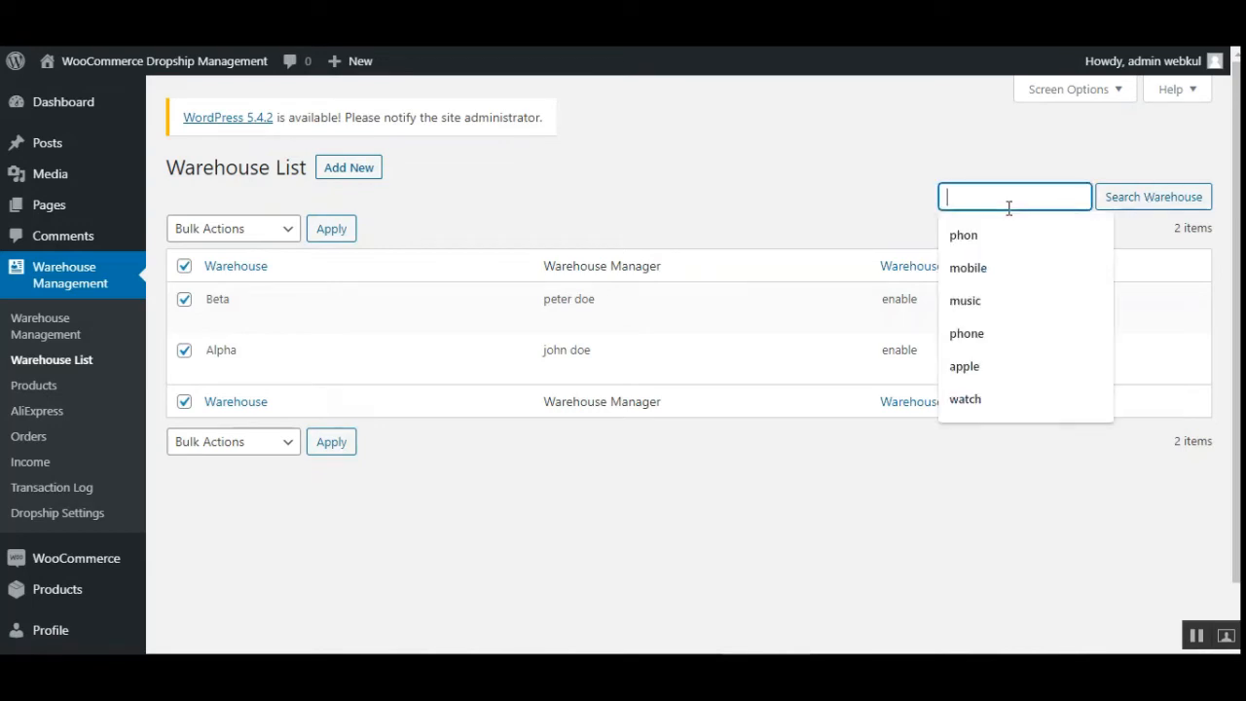
click(774, 238)
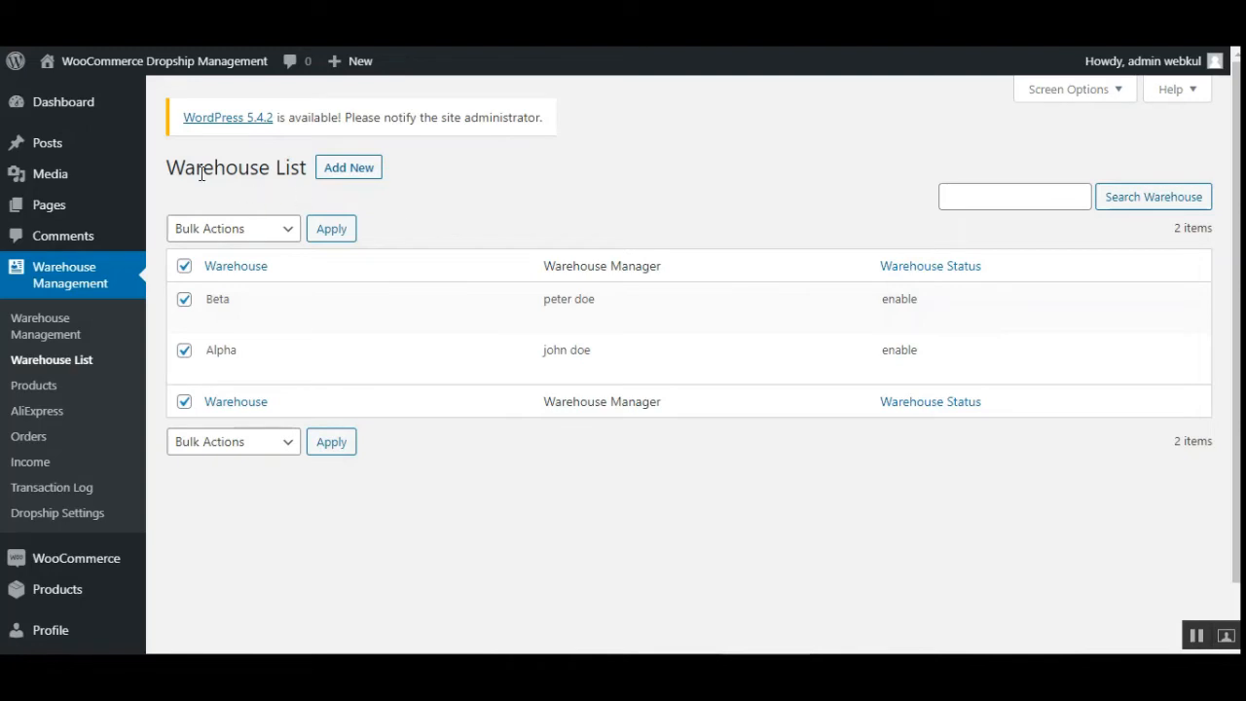
- Open the Add Warehouse form and review its fields down to the status options
click(353, 183)
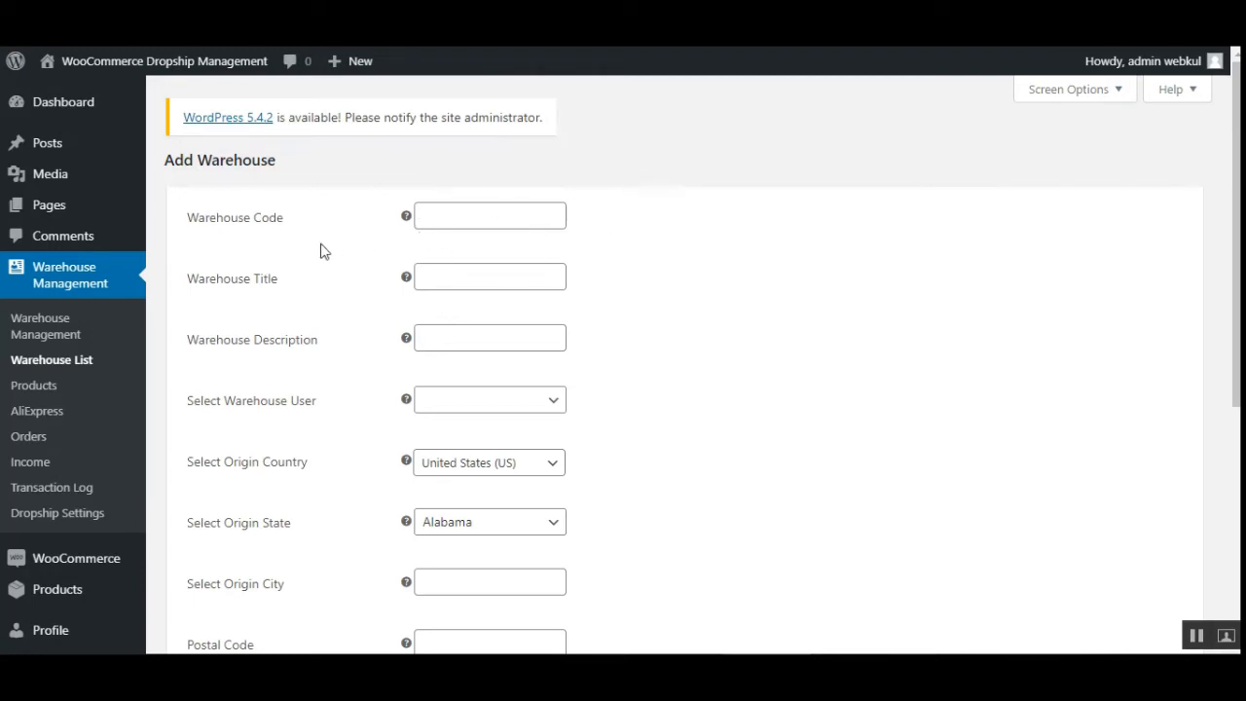
click(496, 217)
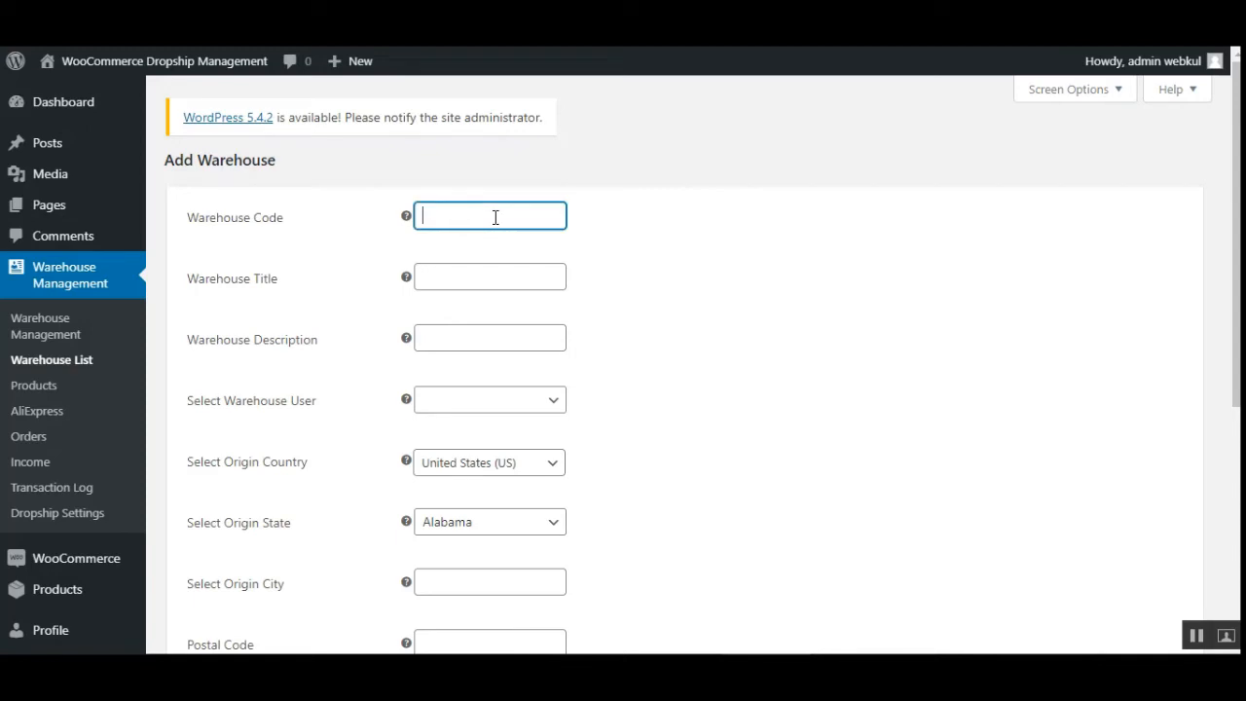
key(Tab)
key(Tab)
key(Tab)
scroll(496, 217, down, 1)
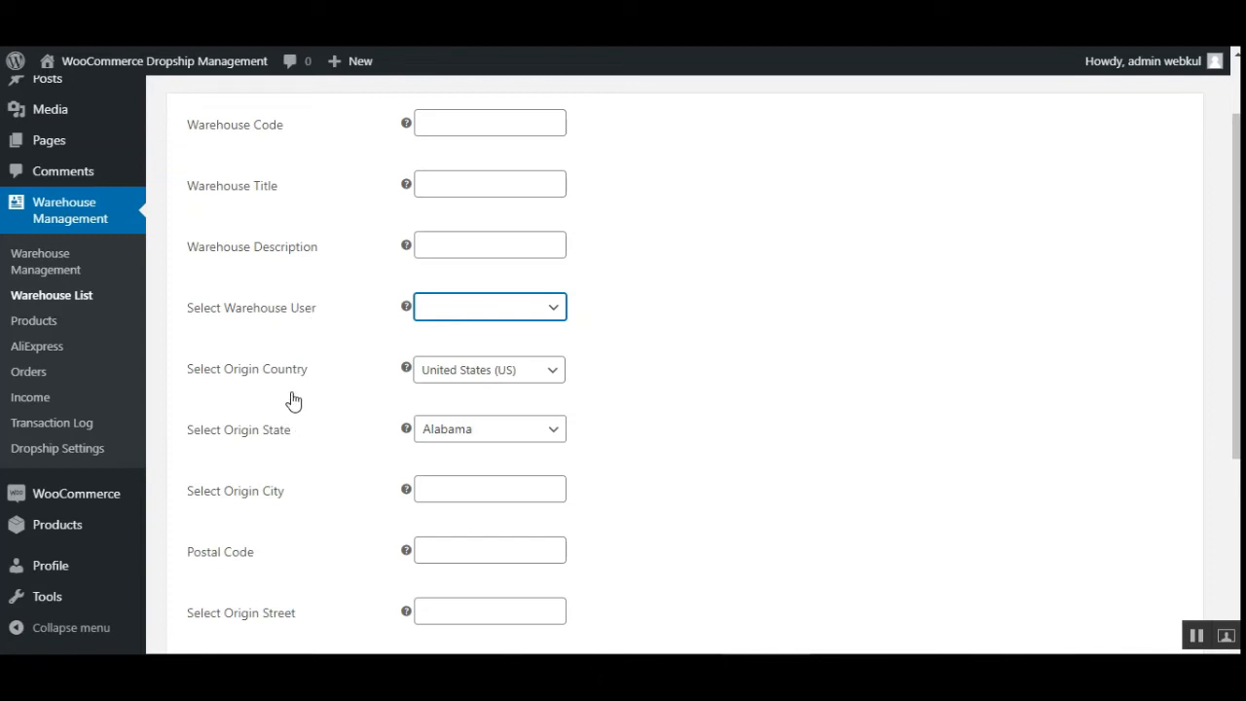
scroll(287, 410, down, 2)
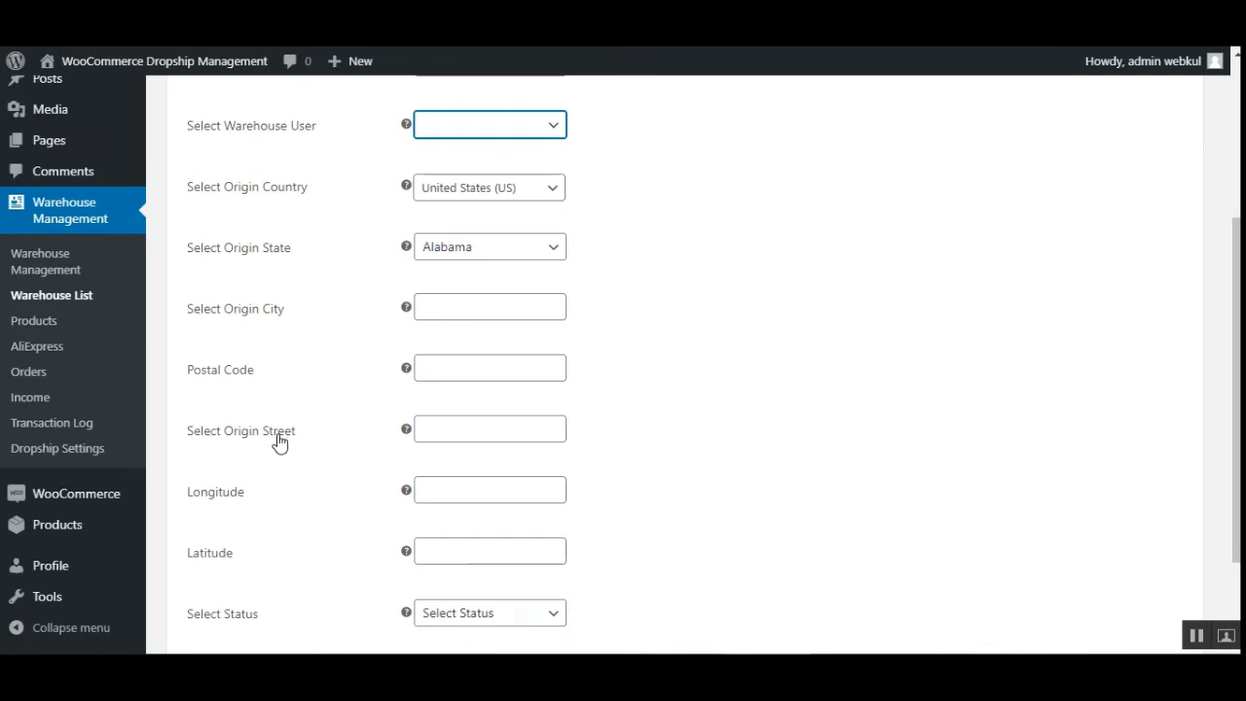
scroll(273, 472, down, 2)
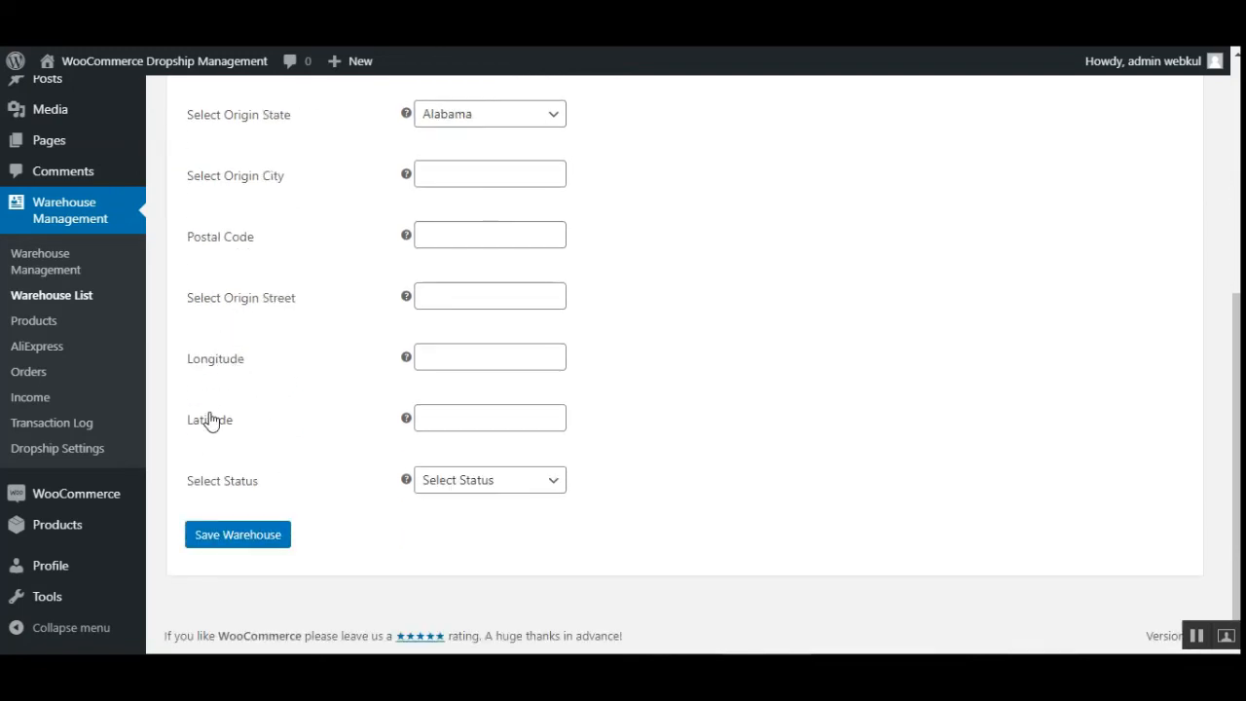
click(531, 489)
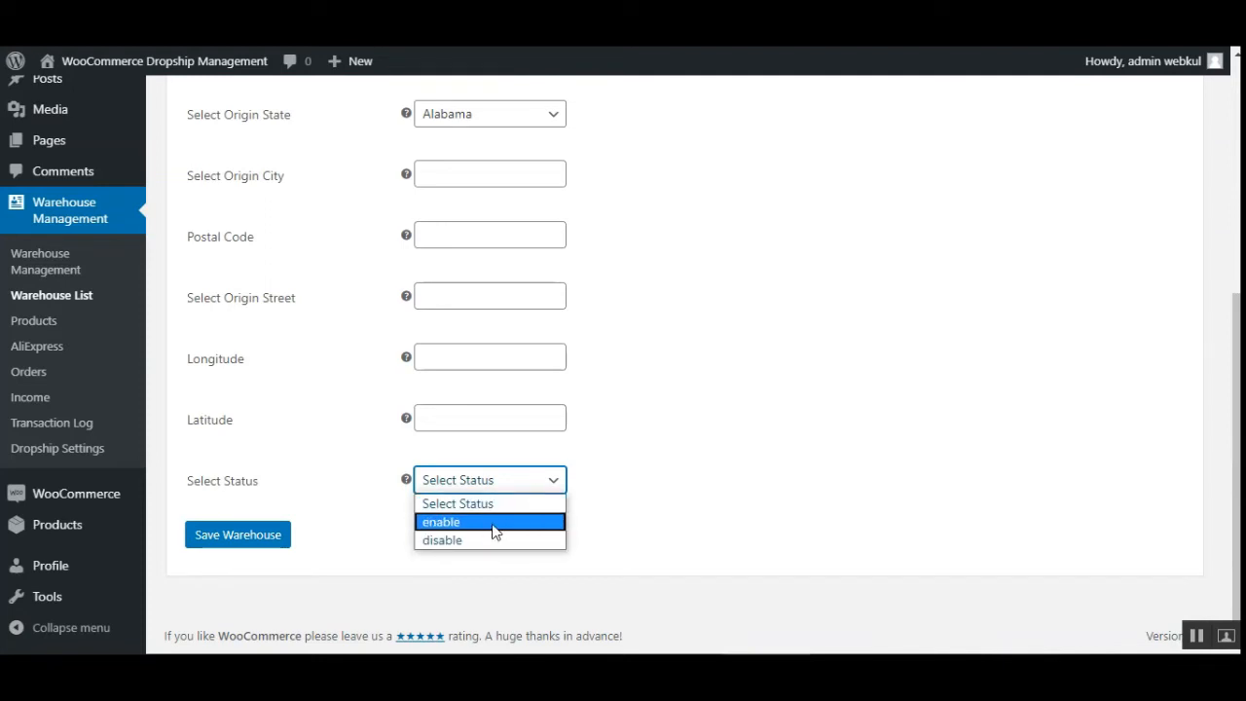
click(382, 569)
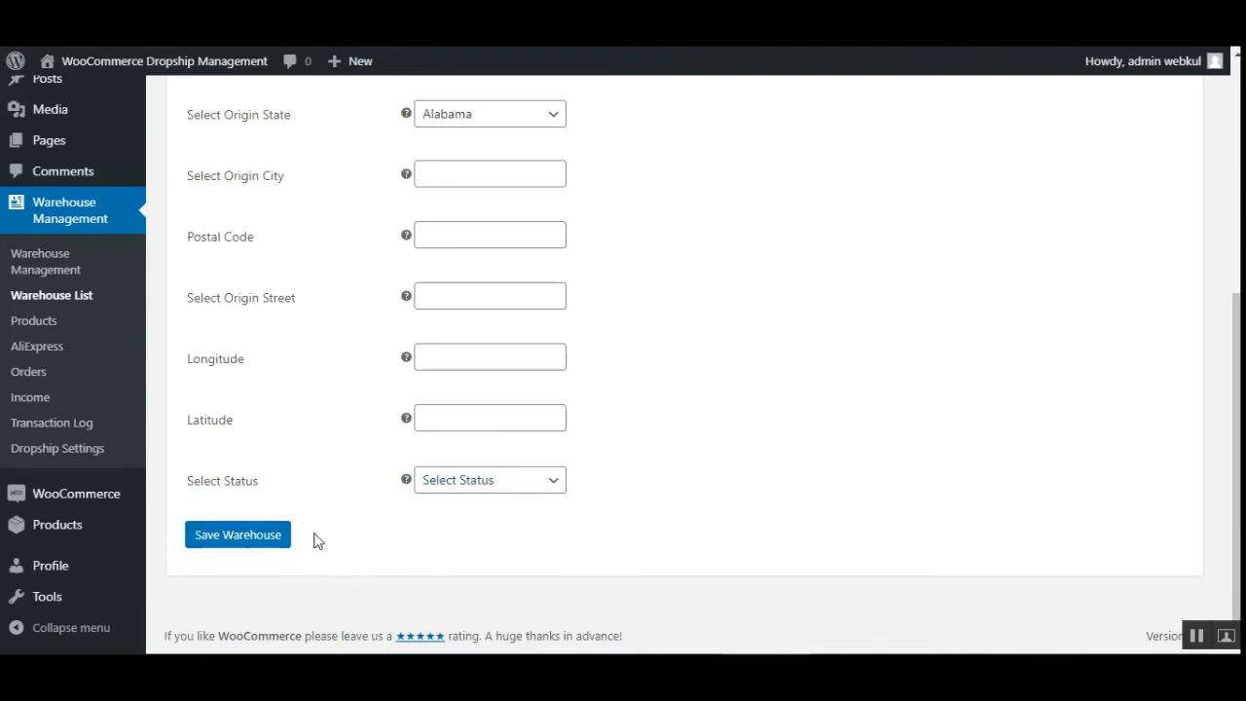
- Return to the warehouse list and open the Beta warehouse for editing, reviewing its fields and warehouse user options
click(55, 297)
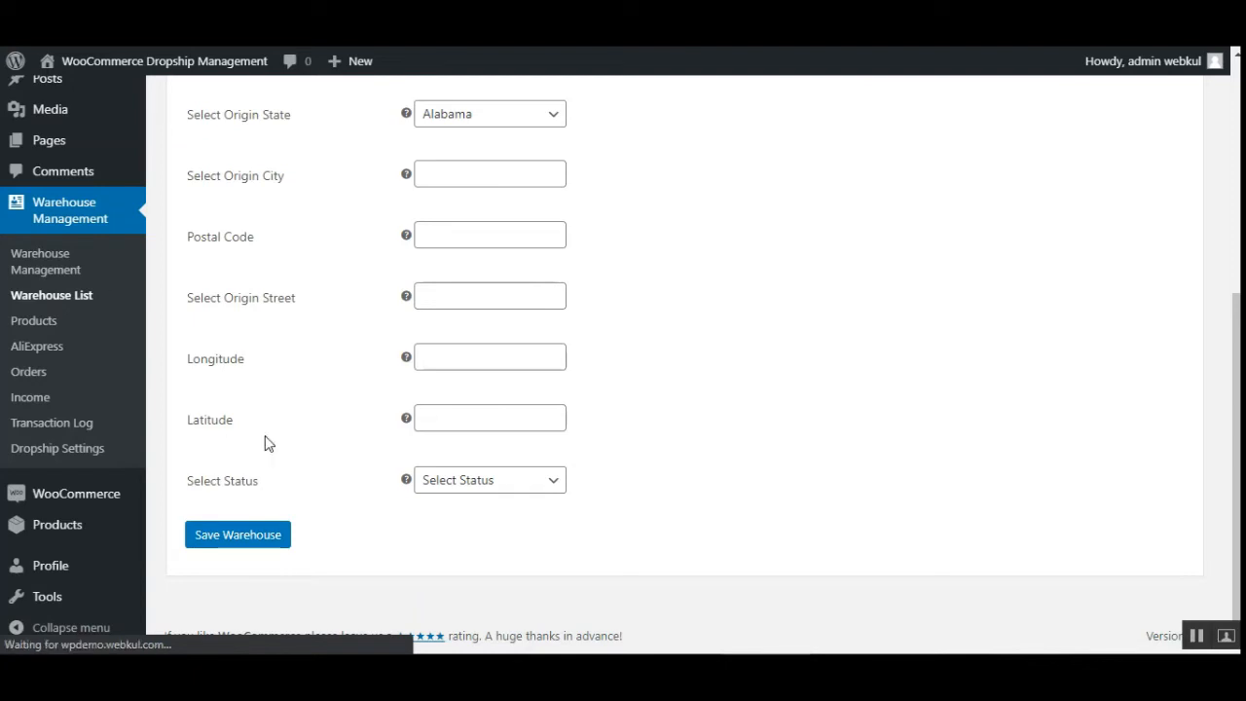
click(78, 292)
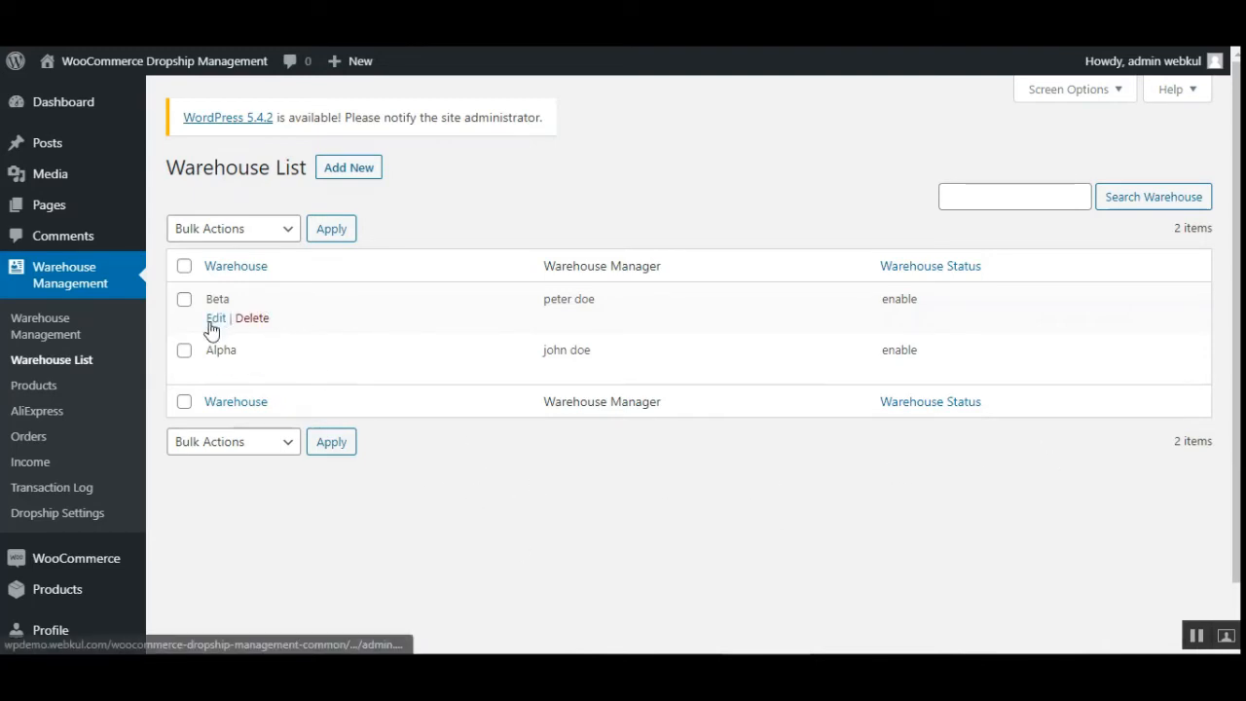
click(214, 319)
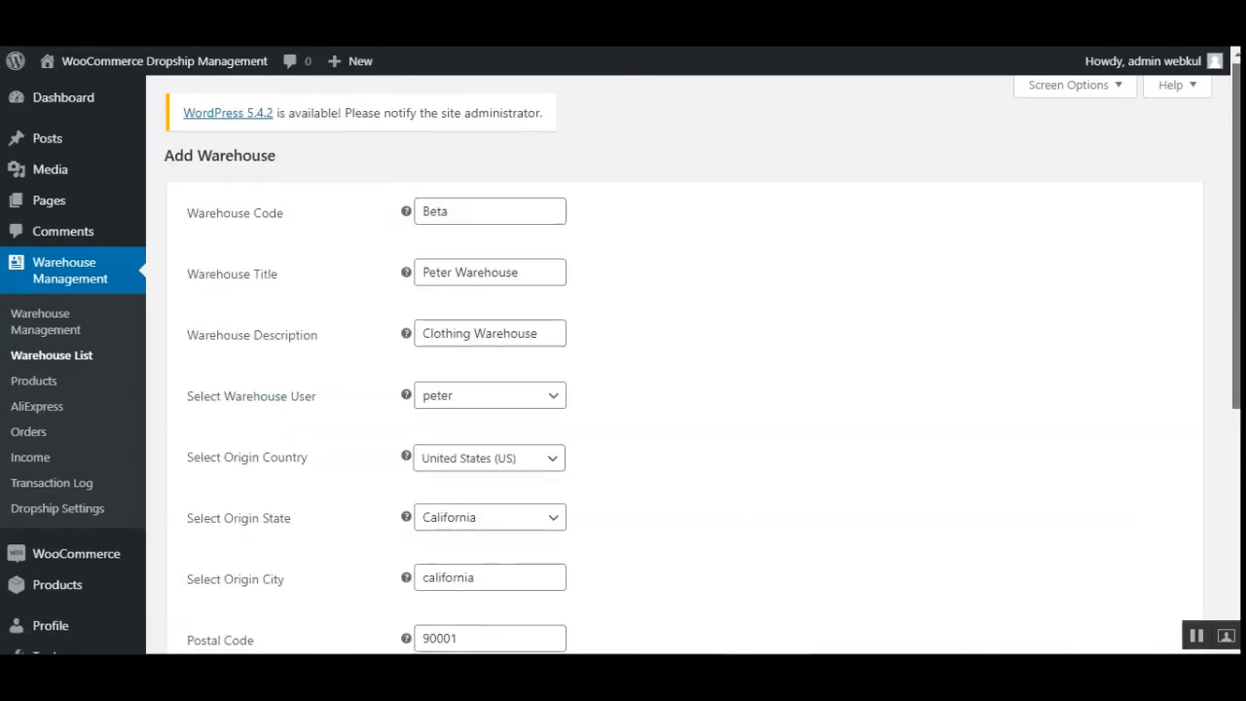
scroll(516, 294, down, 1)
mouse_move(1238, 243)
mouse_down()
mouse_move(1238, 216)
mouse_move(1237, 253)
mouse_up()
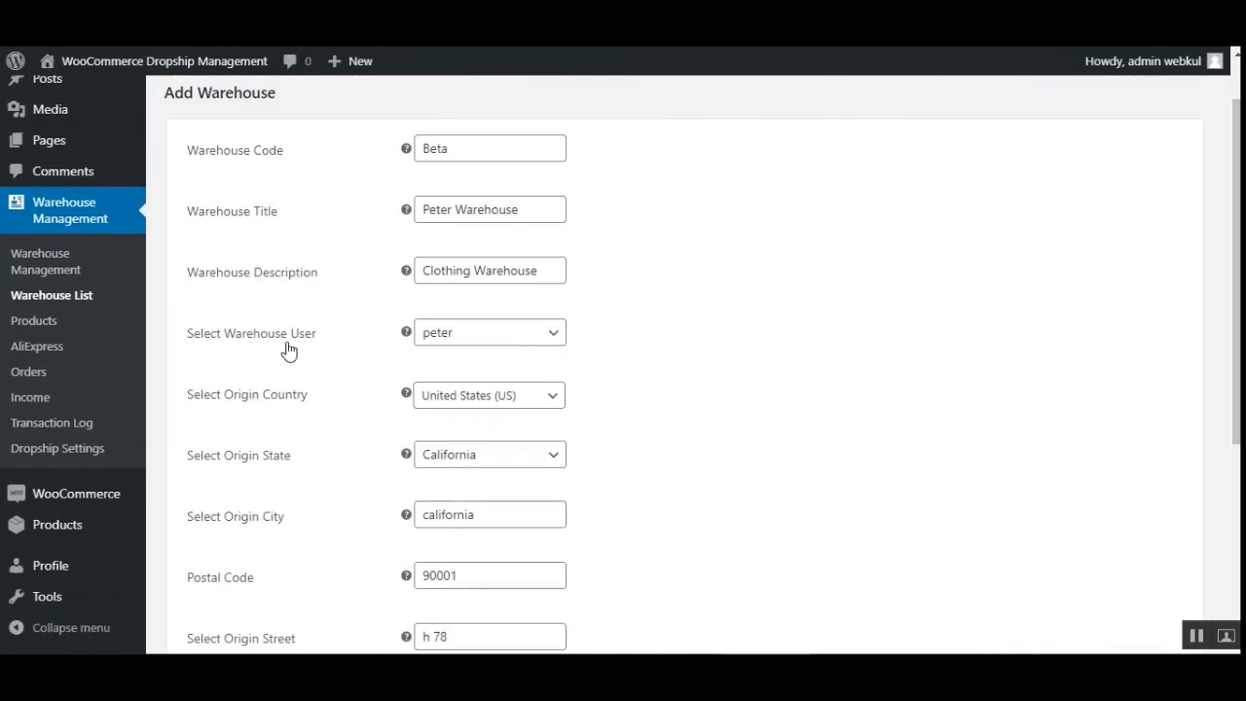
click(526, 343)
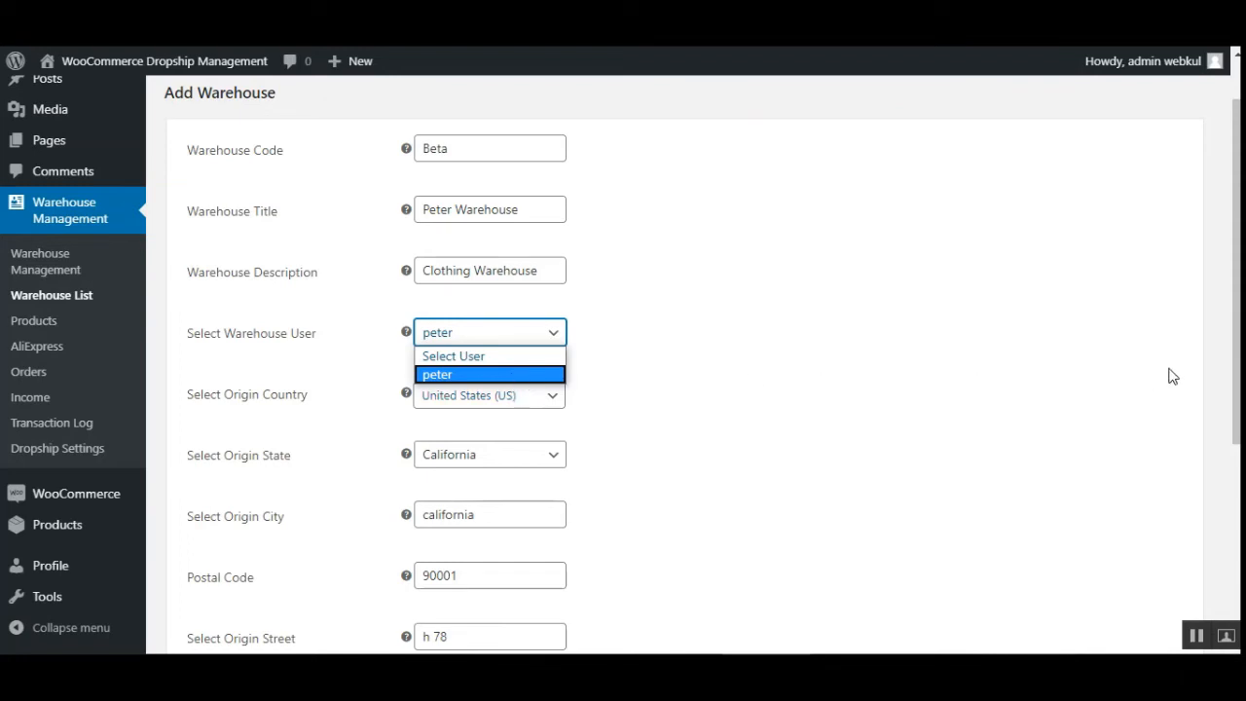
click(1237, 377)
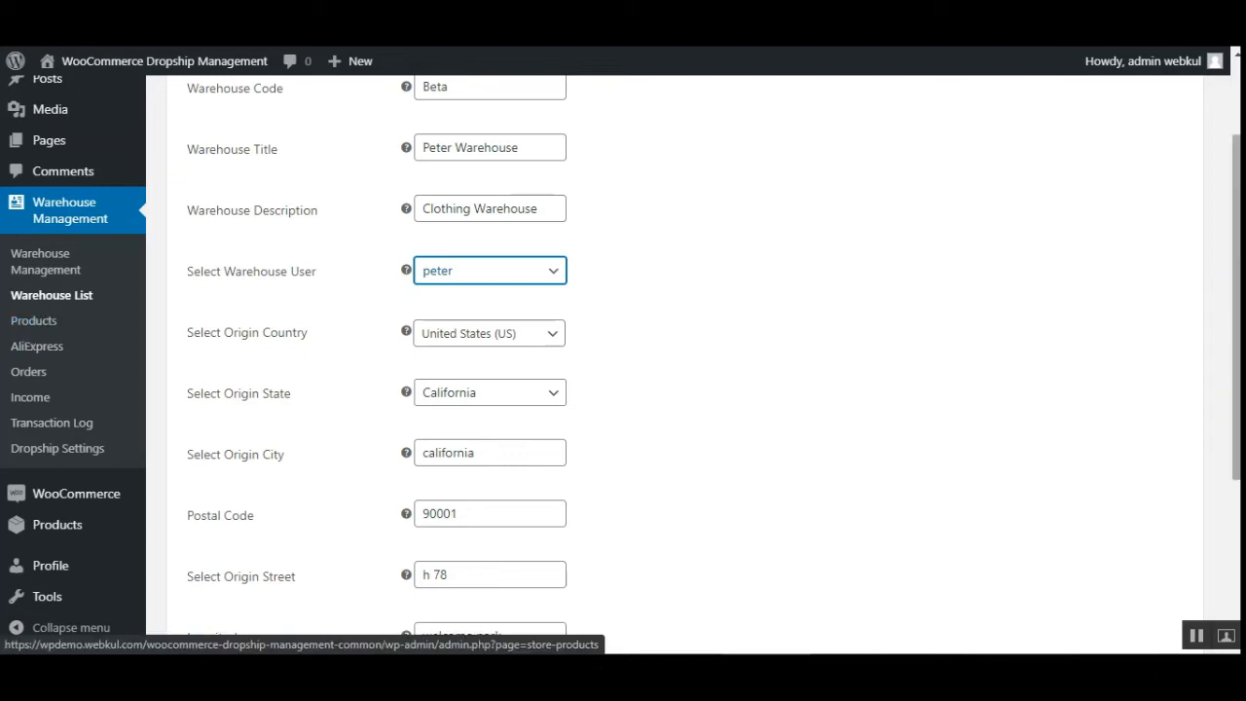
scroll(47, 331, up, 3)
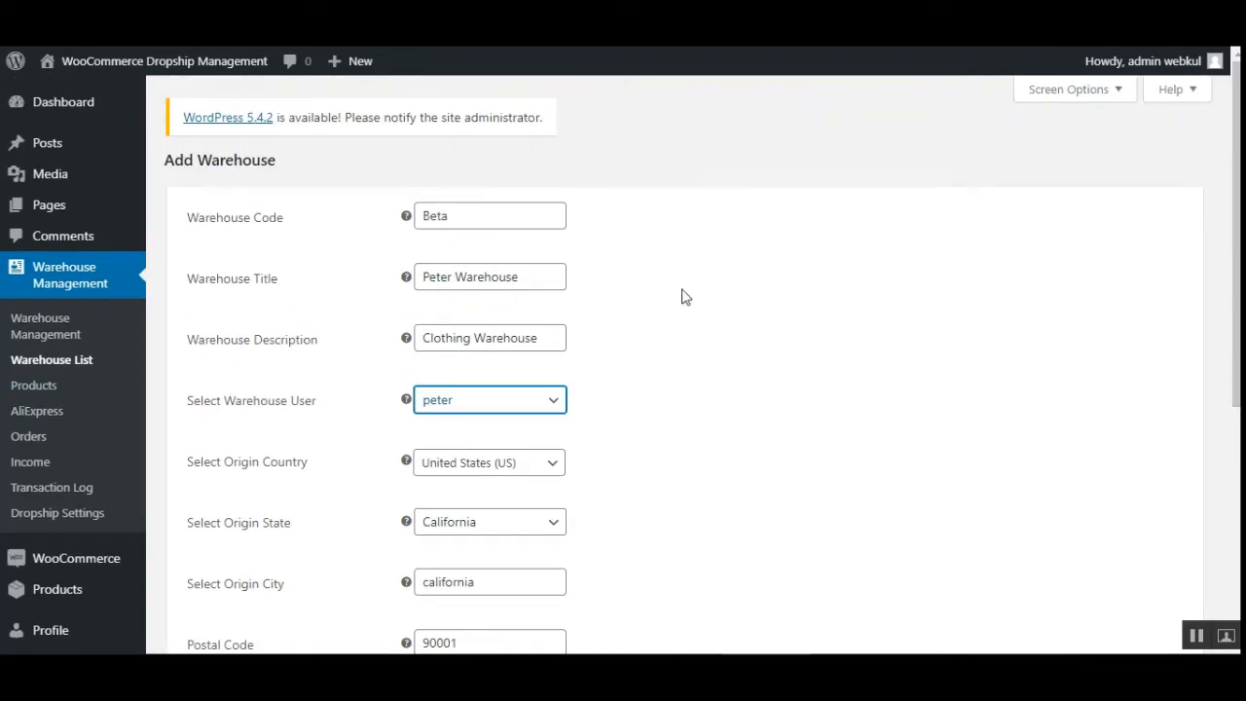
- Open the dropship Products list and look over the assigned products and their Sync Reviews column
click(51, 389)
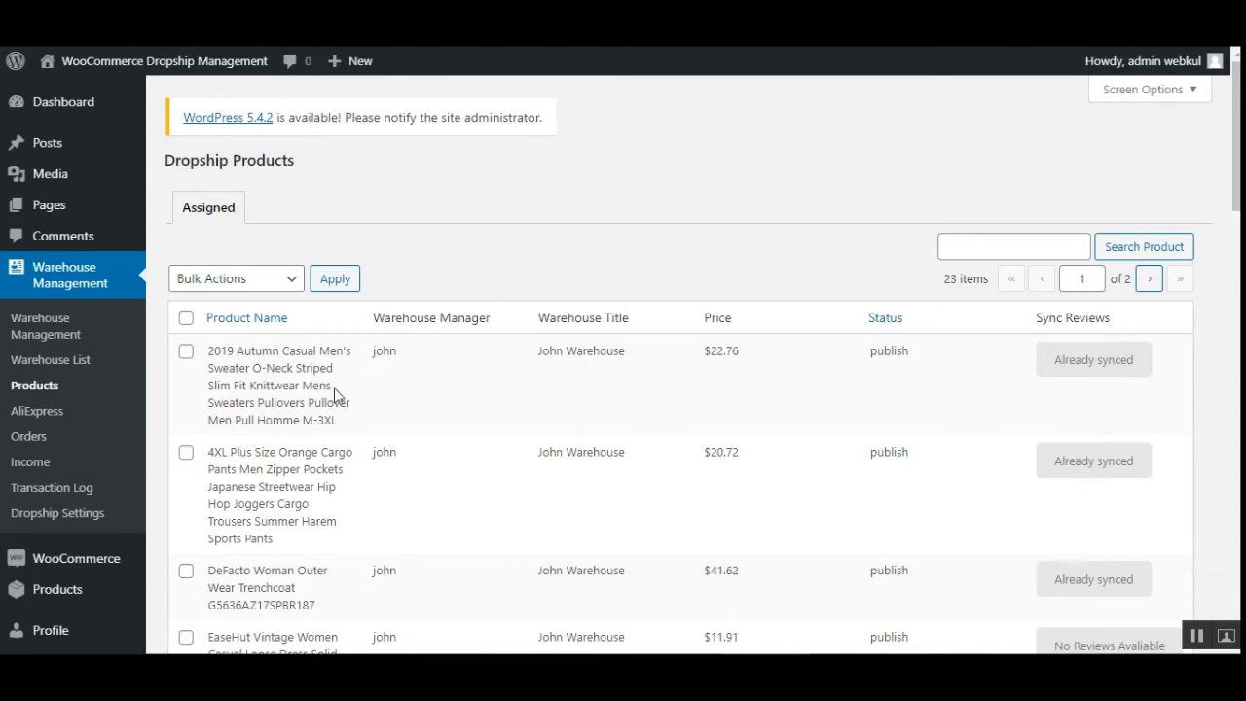
drag(1045, 321, 1112, 319)
click(1058, 340)
scroll(314, 417, down, 5)
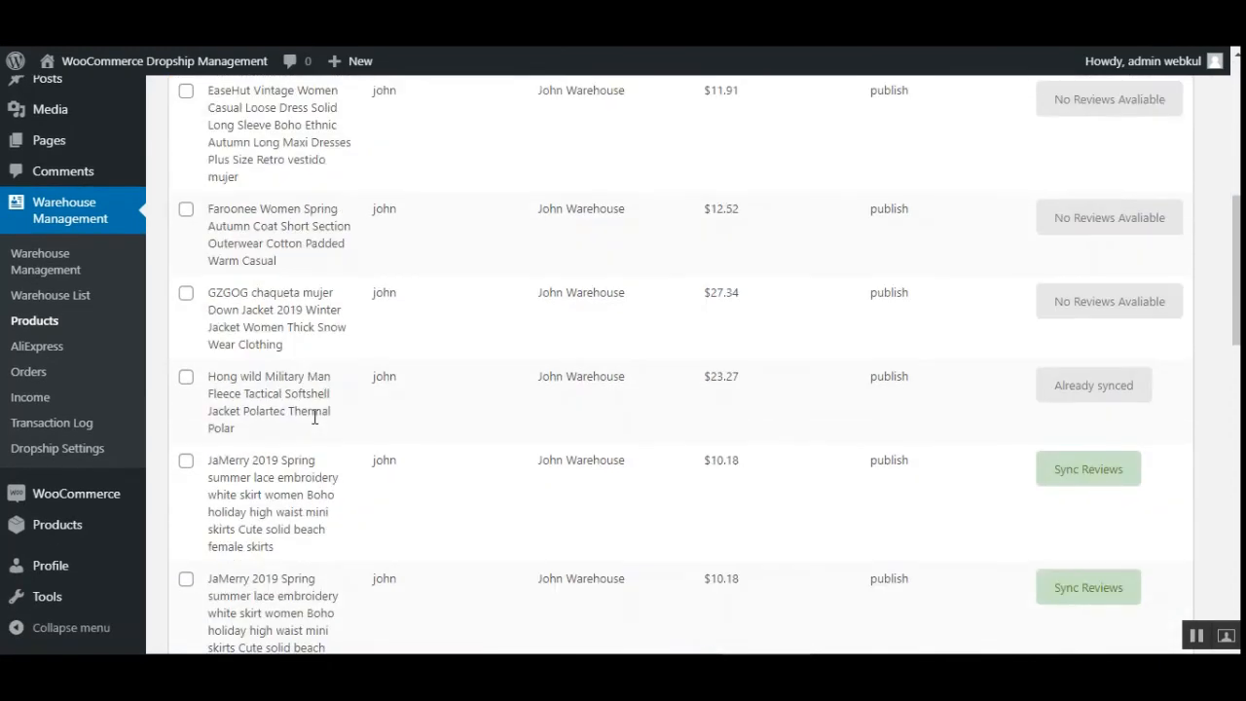
scroll(315, 417, up, 6)
- Unassign the 2019 Autumn Casual Men's Sweater product from its warehouse with the Unassign Products bulk action
click(185, 352)
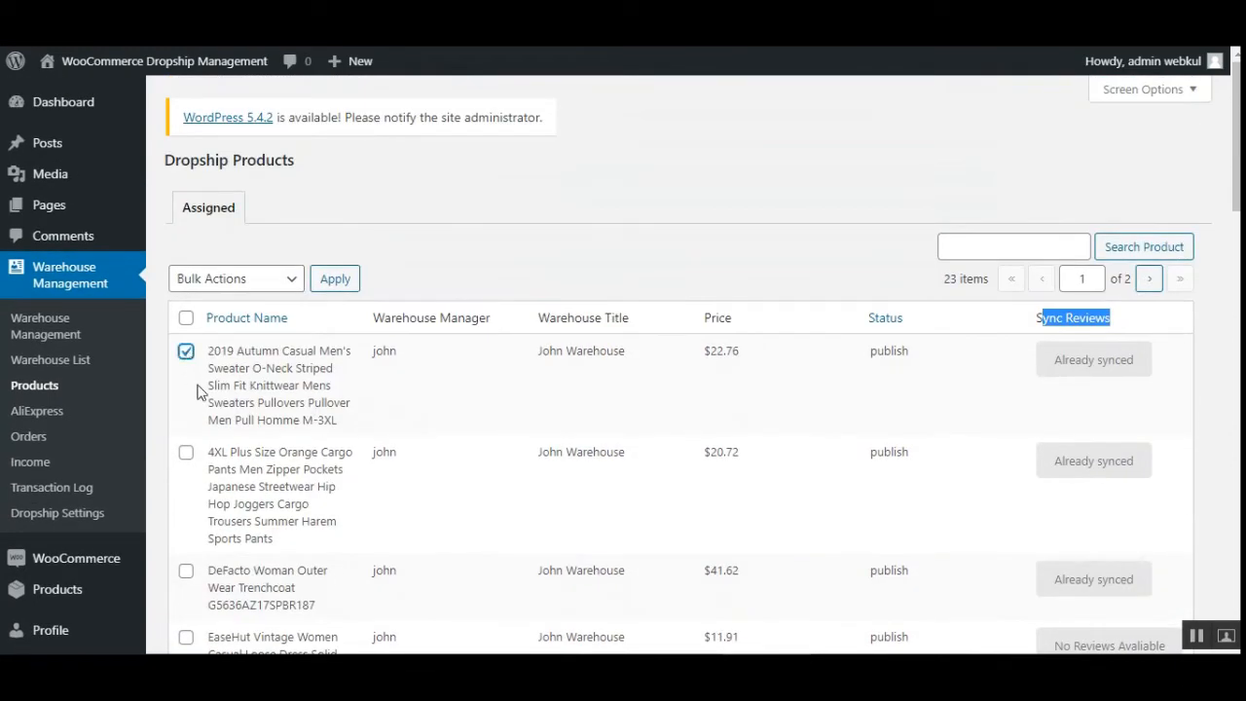
click(290, 284)
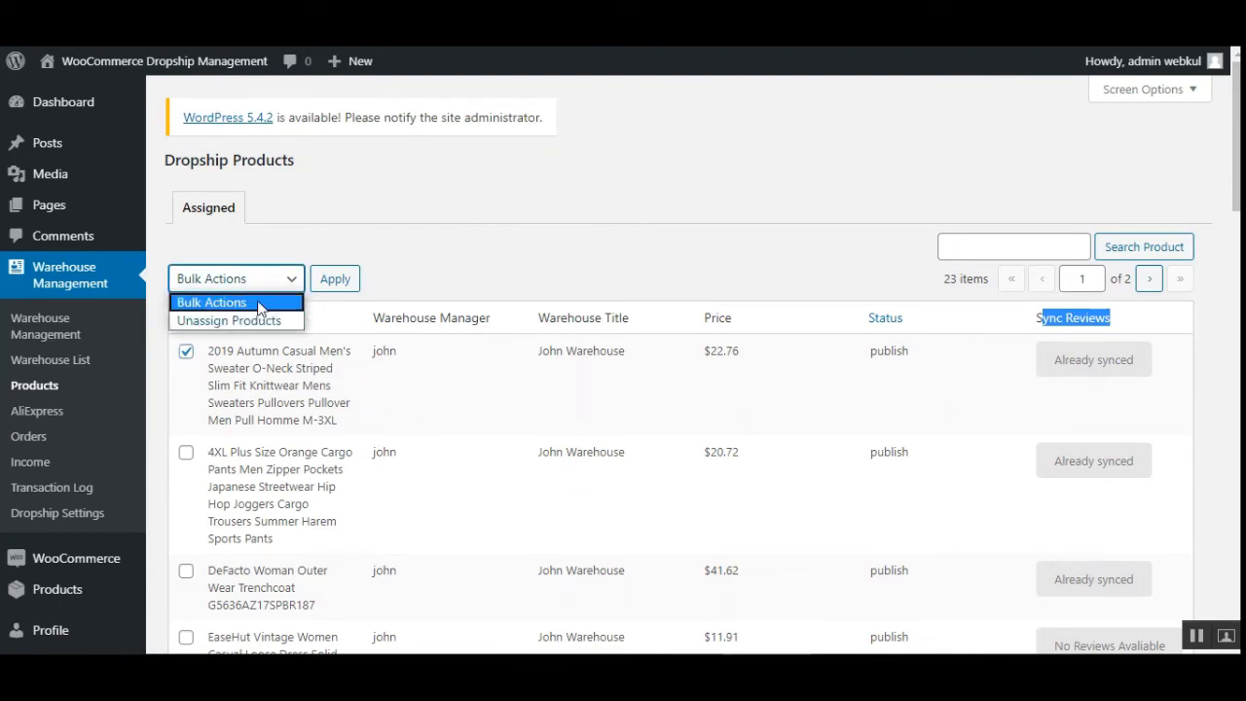
click(423, 281)
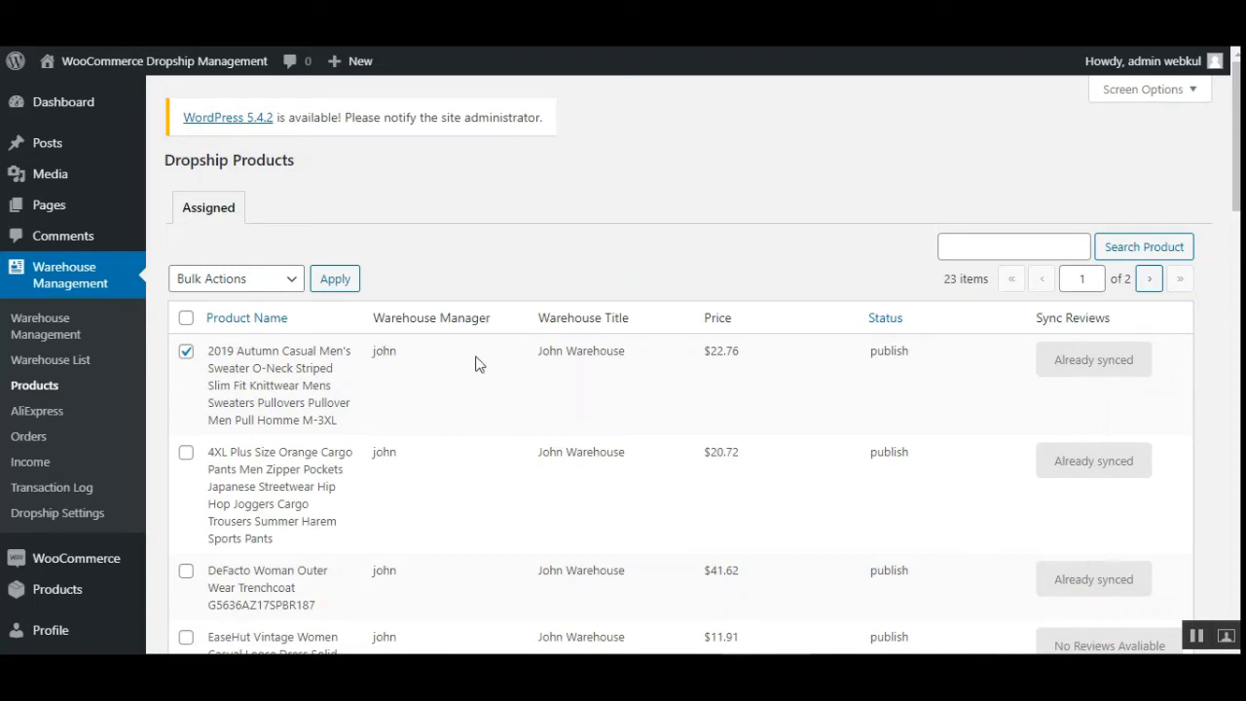
click(280, 284)
click(280, 321)
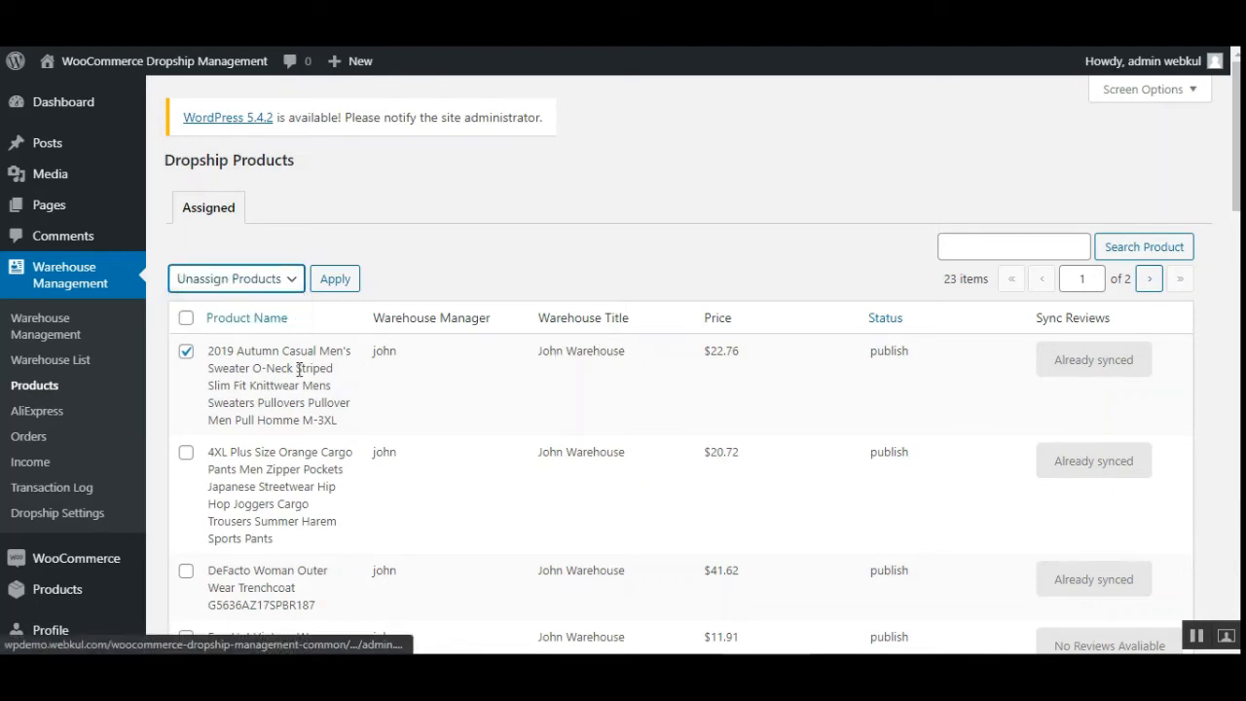
click(338, 282)
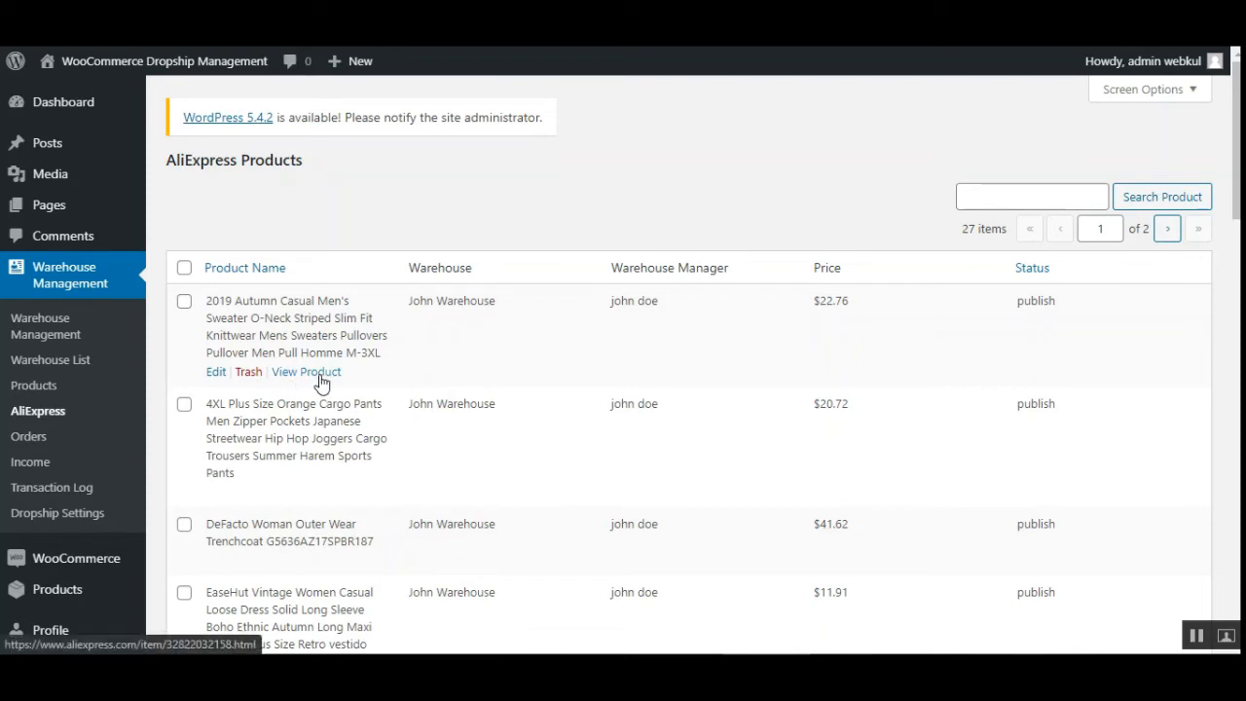
- View the sweater's product page on AliExpress from the AliExpress products list, then close that tab
click(319, 380)
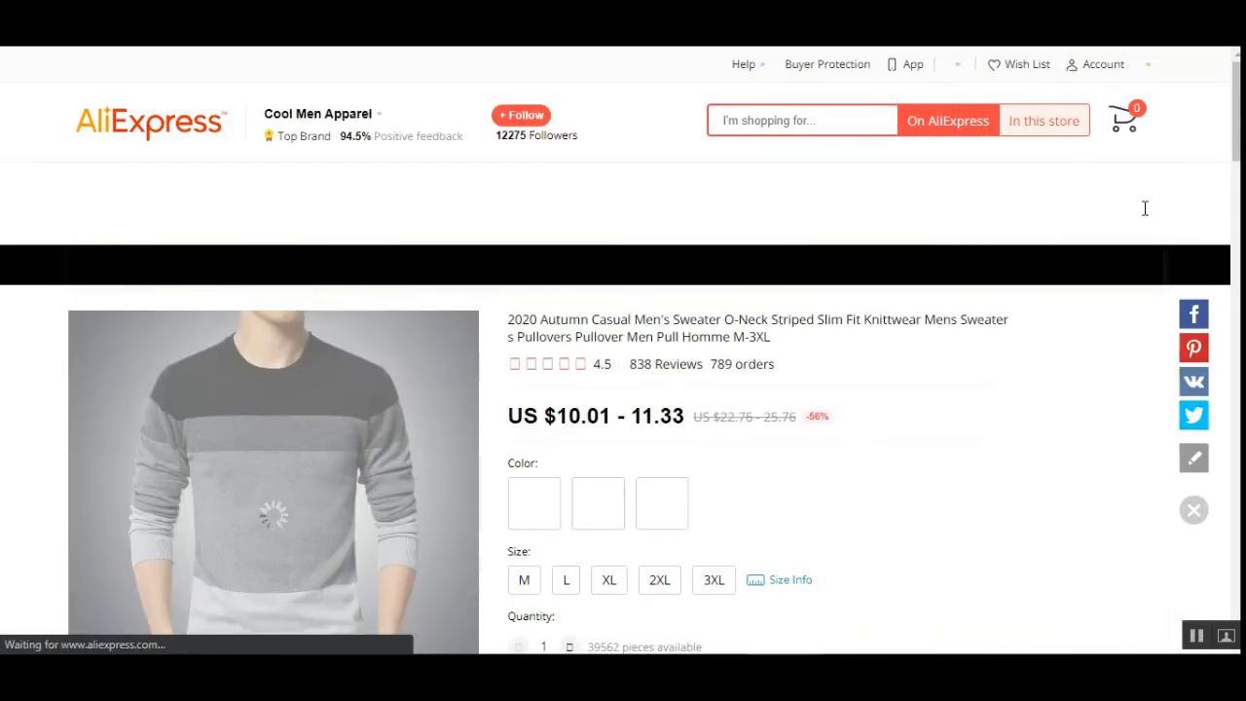
scroll(1146, 208, down, 12)
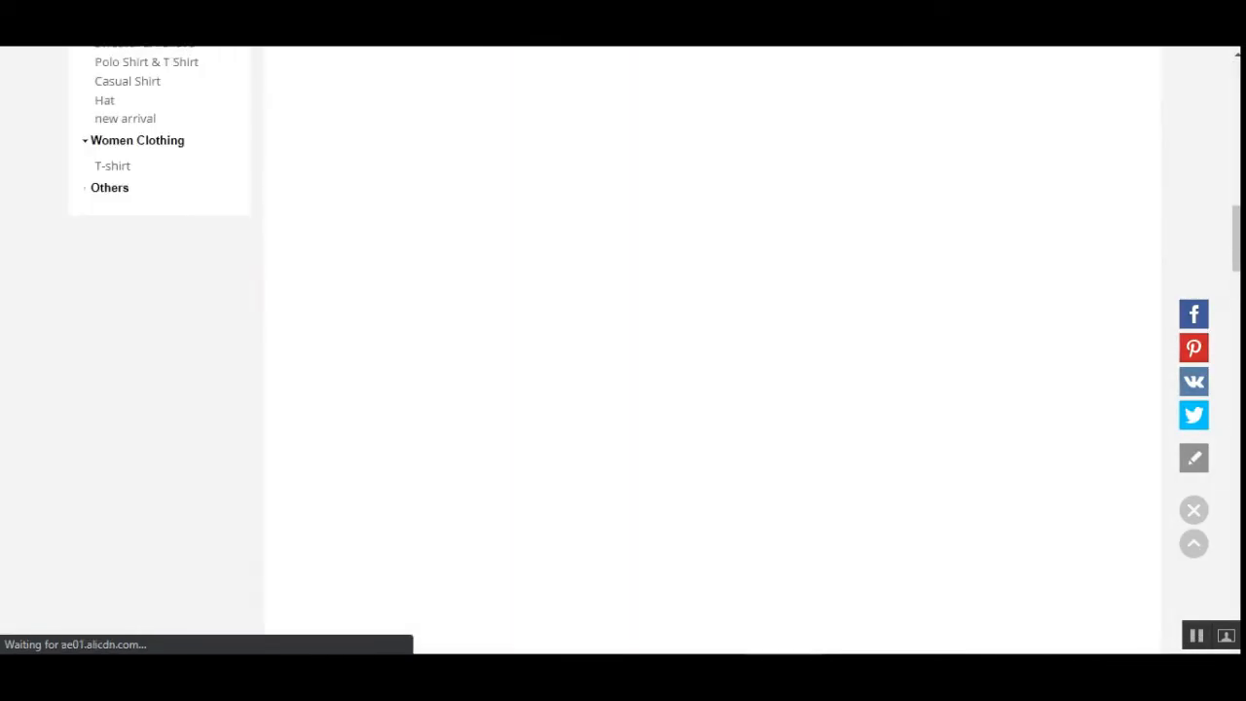
drag(1238, 175, 1240, 91)
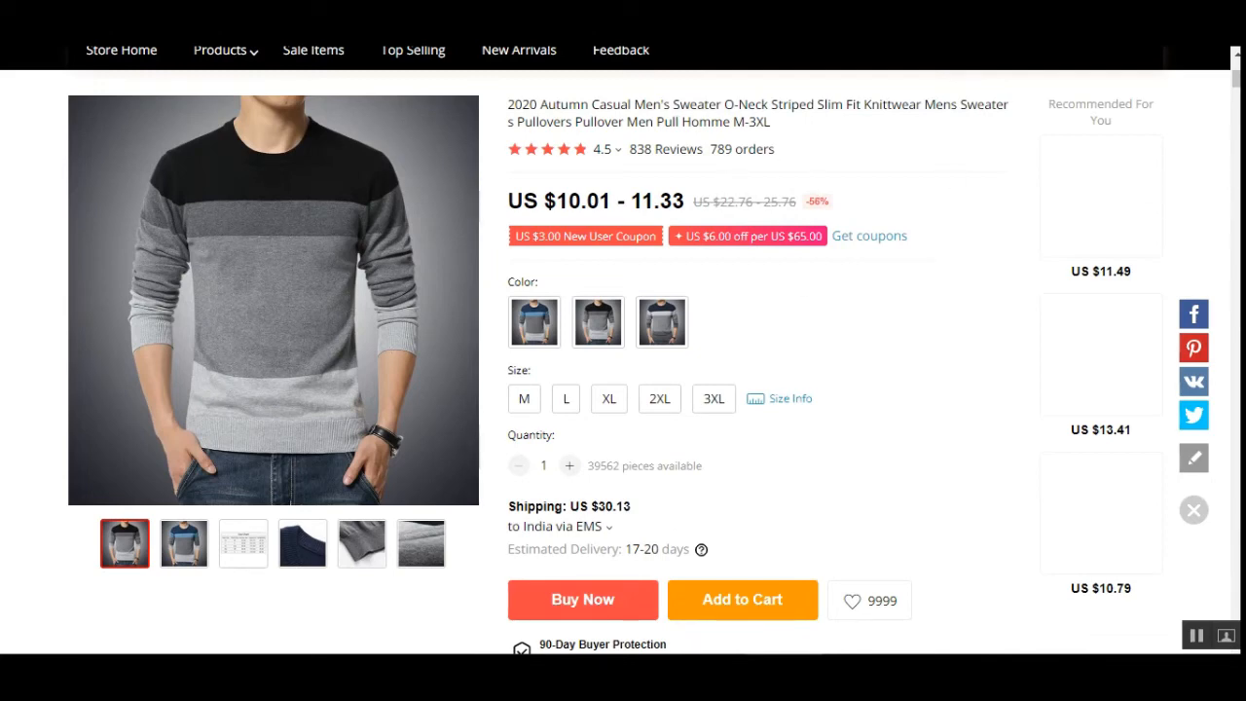
key(ctrl+w)
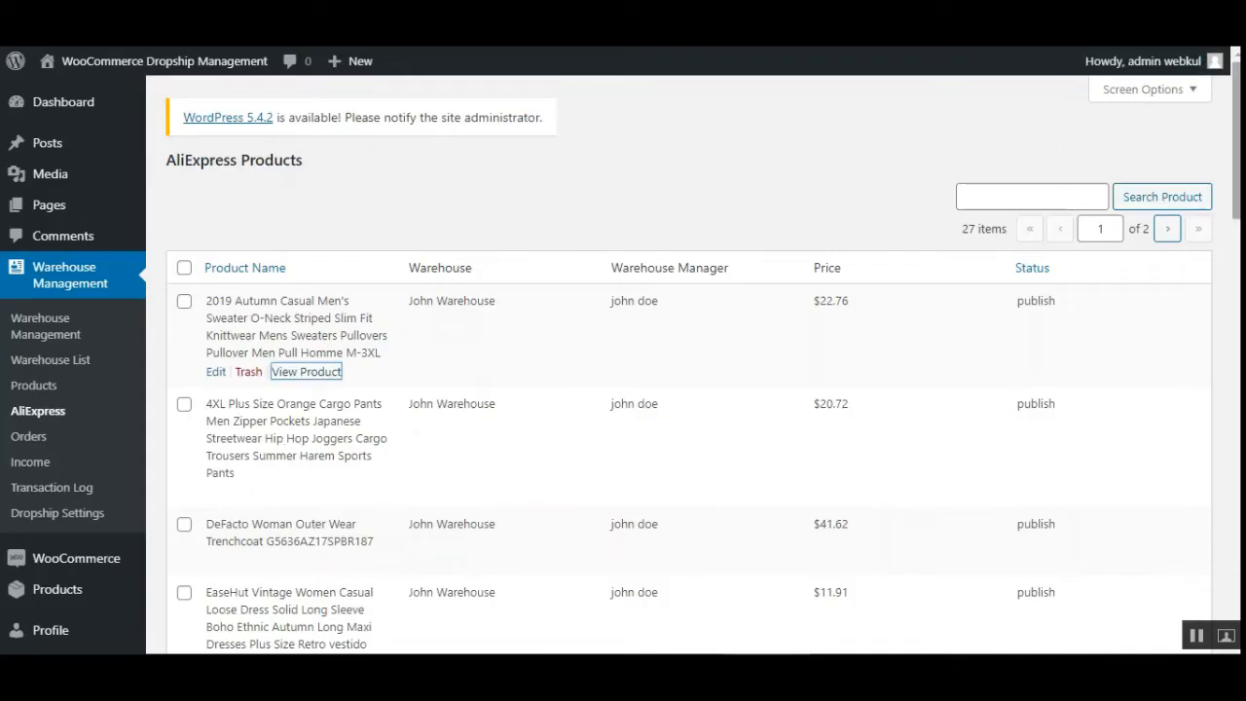
- Open the warehouse Orders list and view the details of order #794, then go back to the list
click(217, 374)
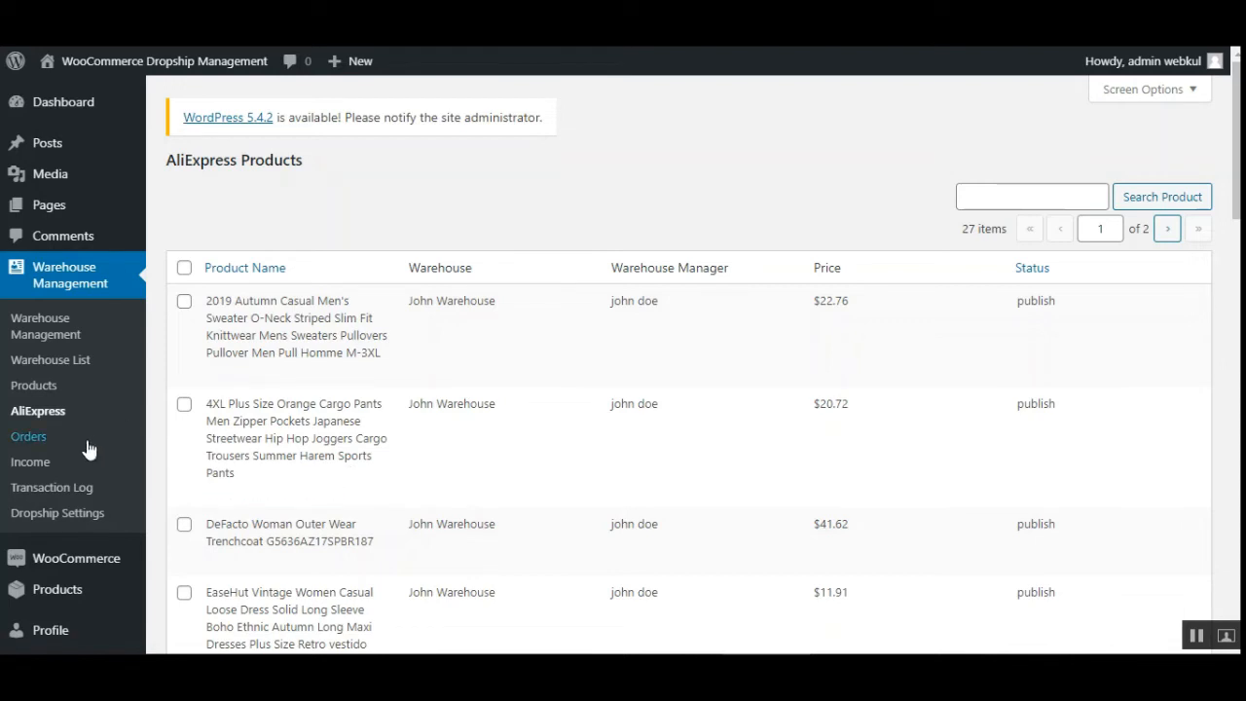
click(39, 438)
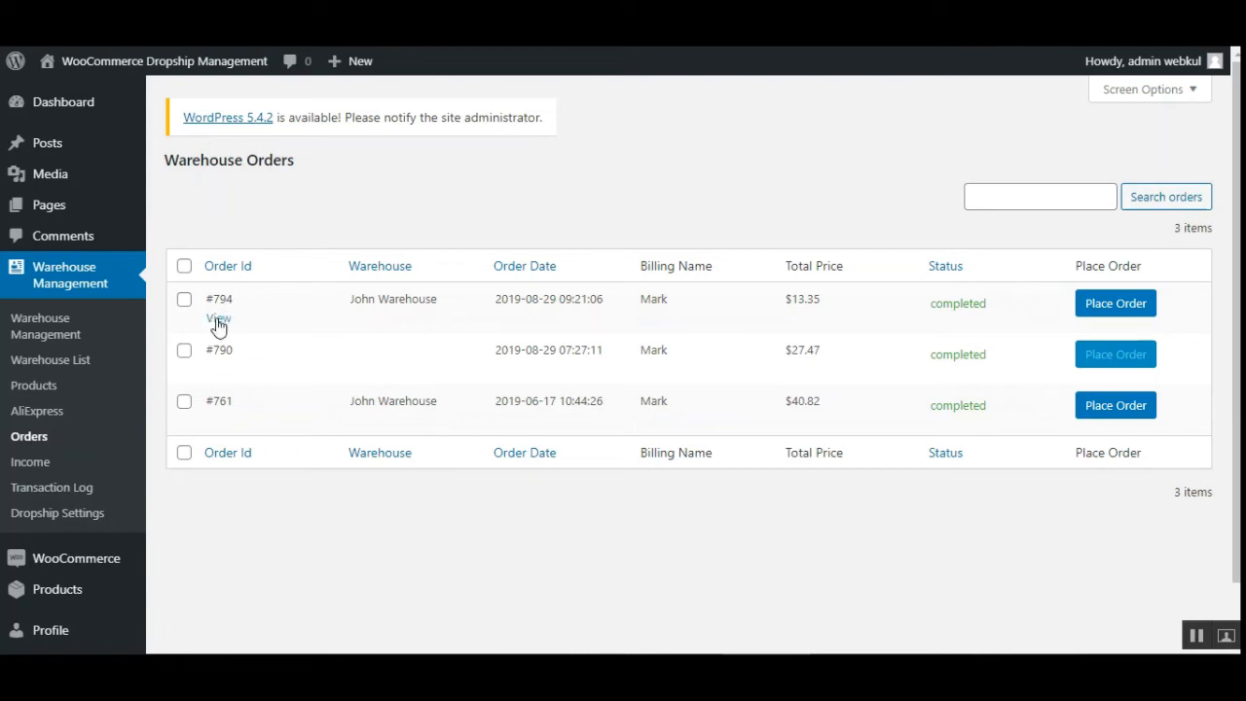
click(219, 320)
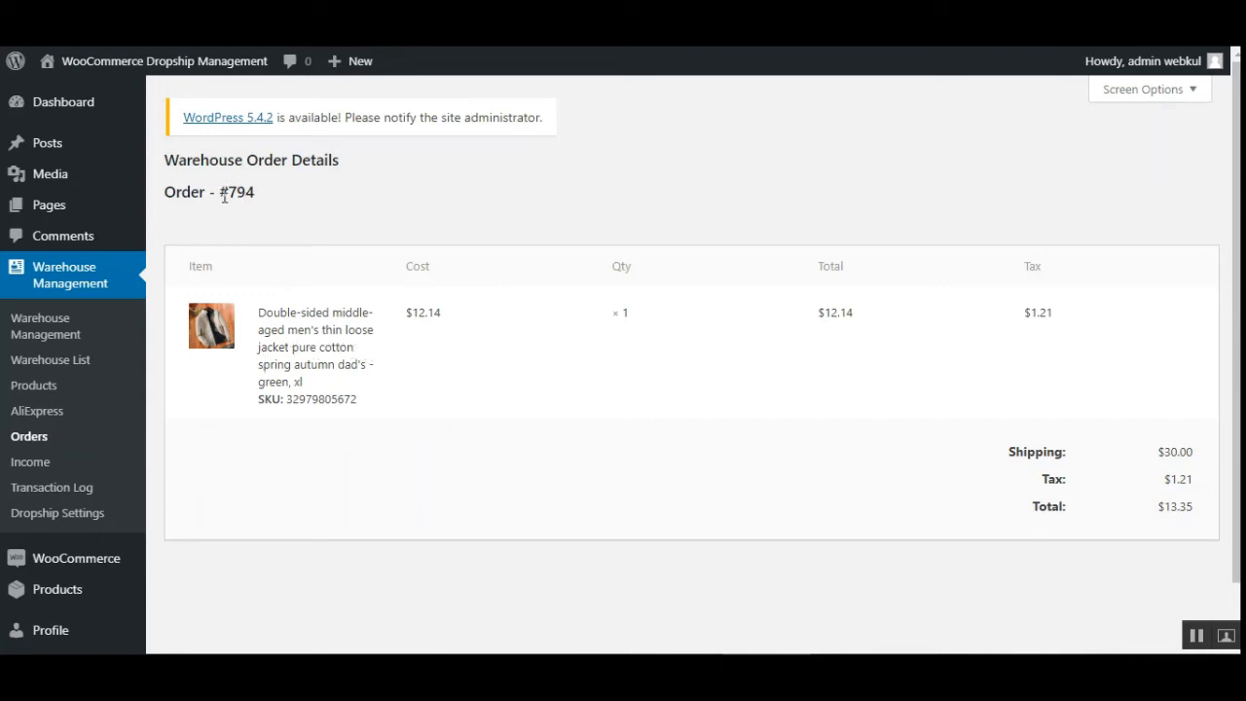
drag(221, 193, 269, 202)
key(alt+Left)
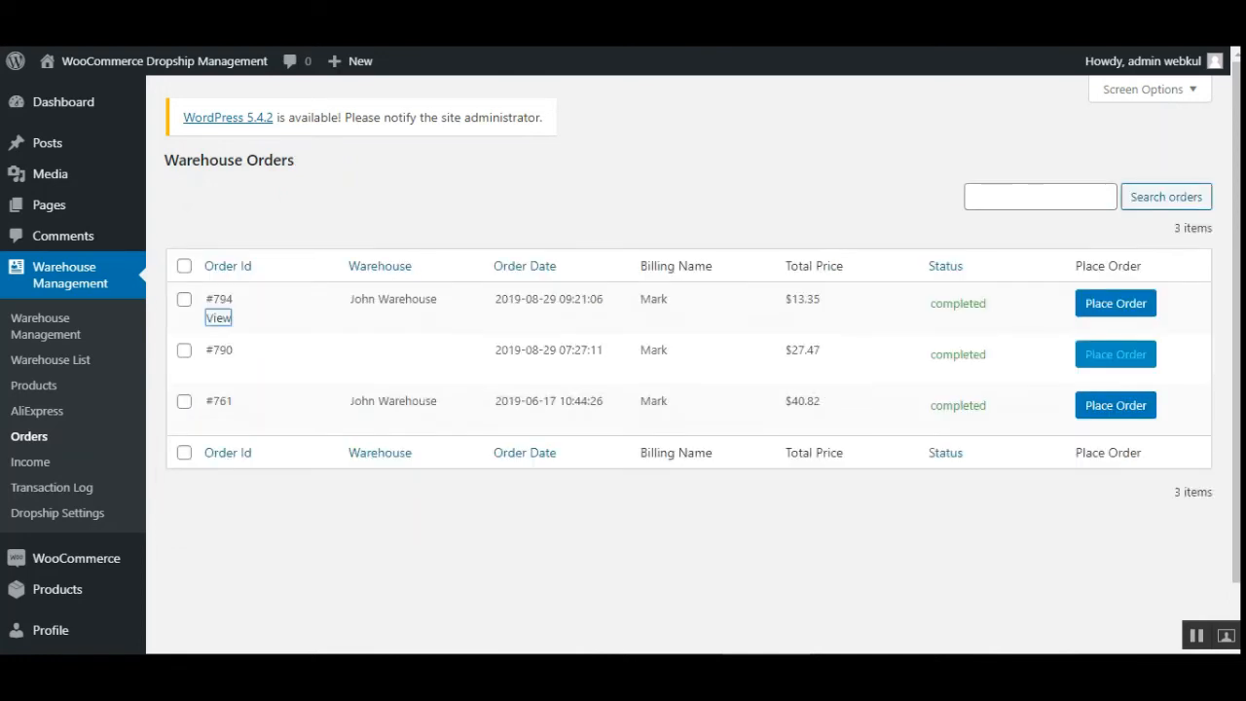
- Place order #794 on AliExpress and look over the linked jacket's product page
click(1118, 306)
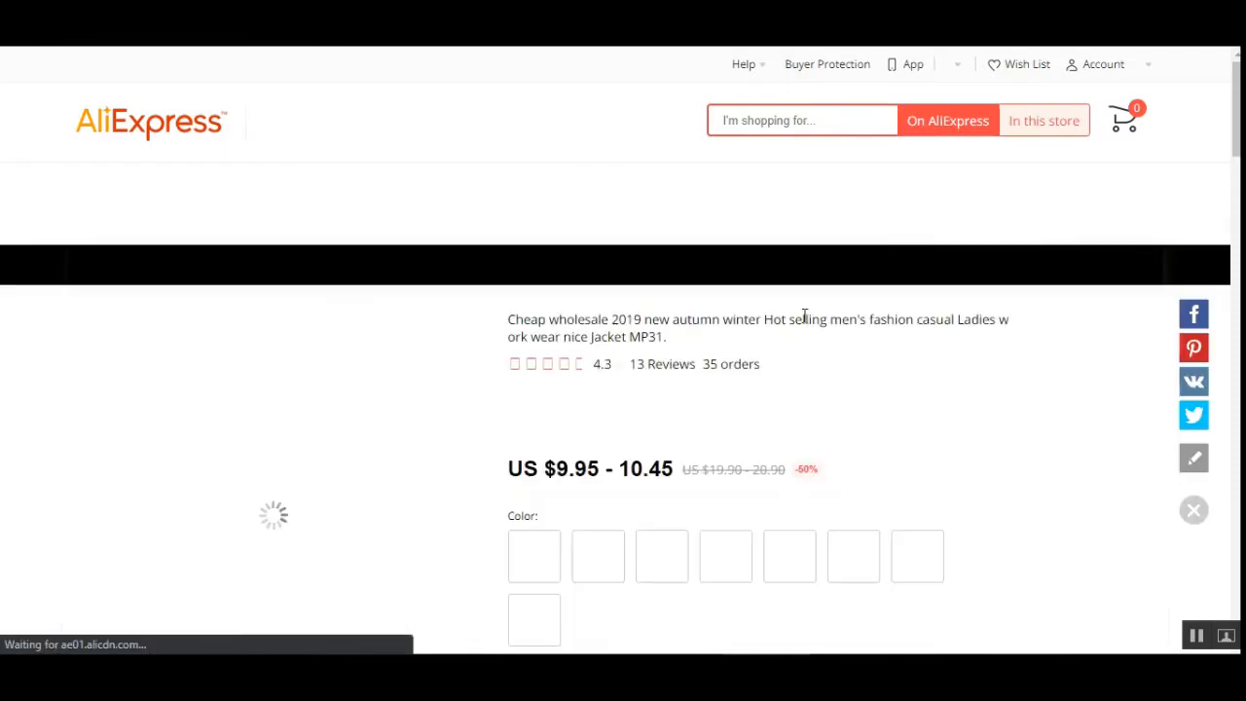
scroll(1106, 313, down, 3)
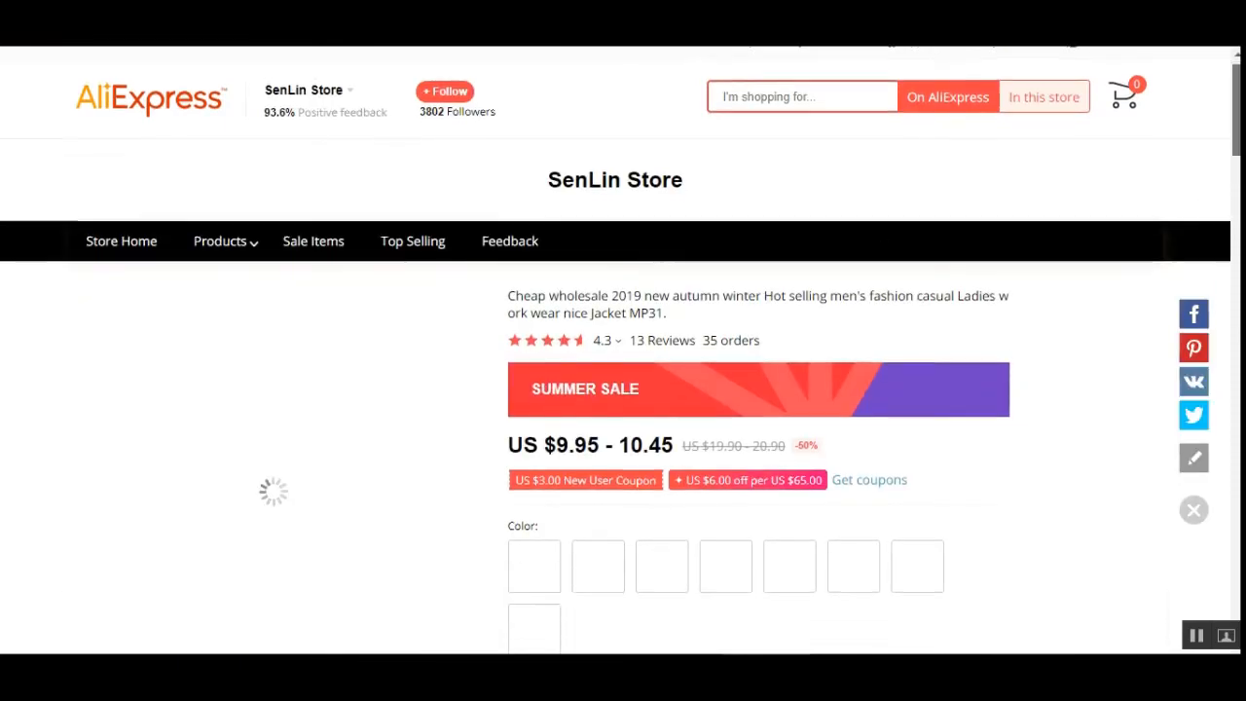
scroll(624, 350, down, 4)
scroll(623, 351, up, 5)
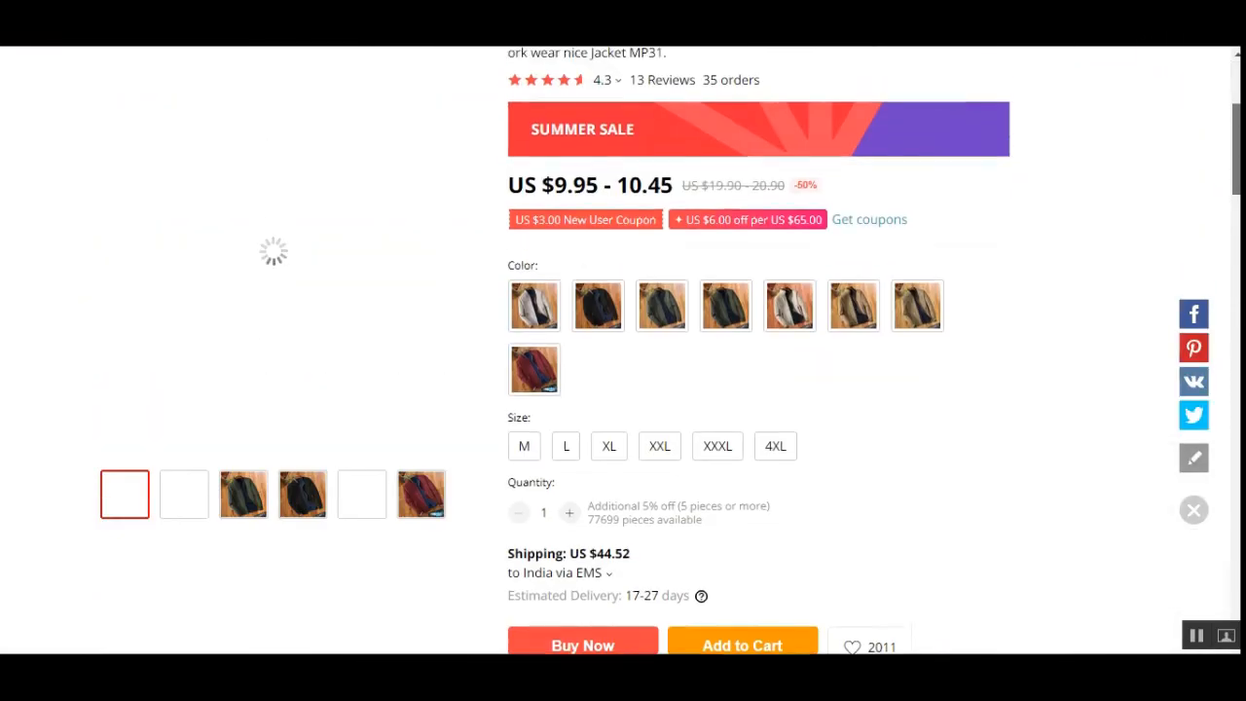
scroll(1189, 637, down, 5)
scroll(1189, 637, up, 5)
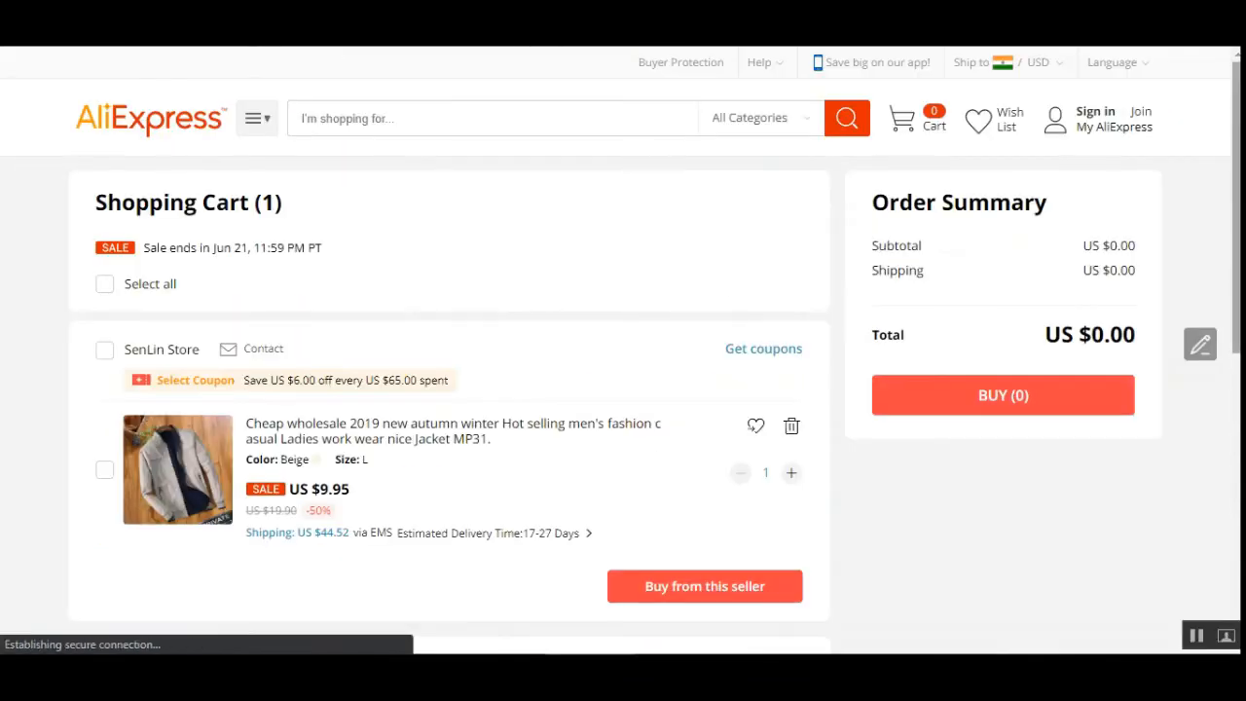
- Review the AliExpress shopping cart and try buying from the seller, closing the sign-in dialog that opens
scroll(623, 350, down, 1)
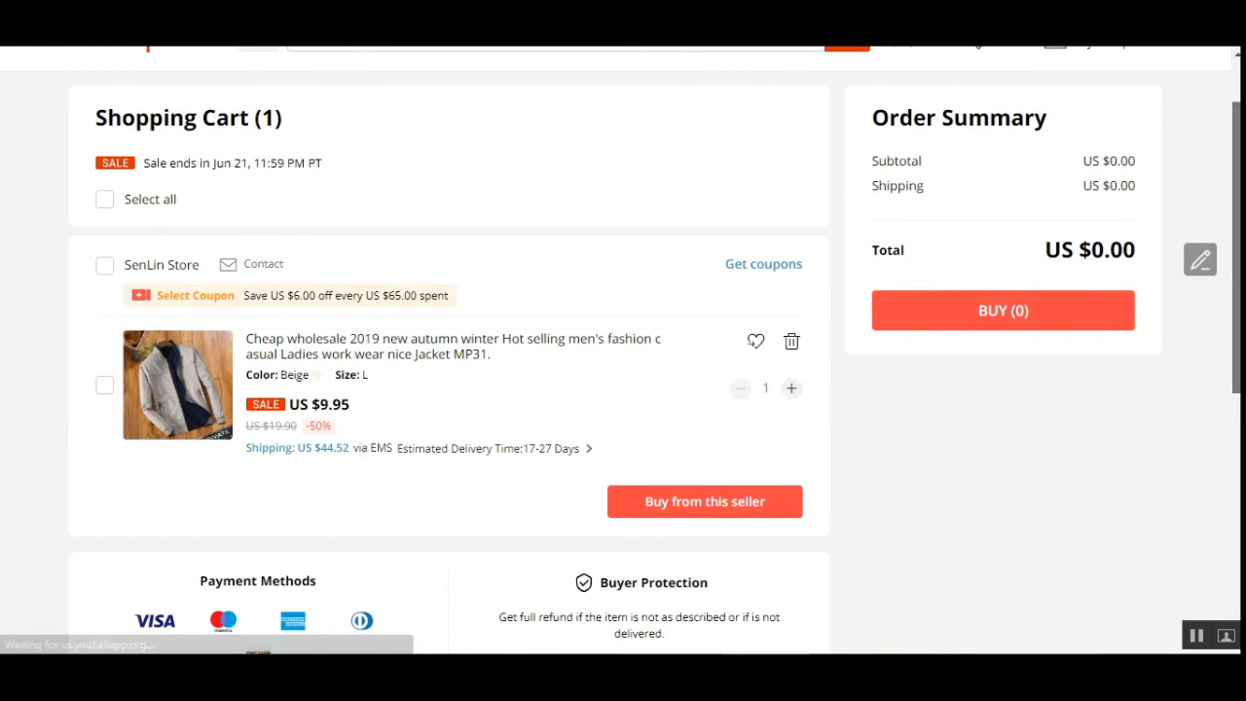
scroll(624, 350, down, 1)
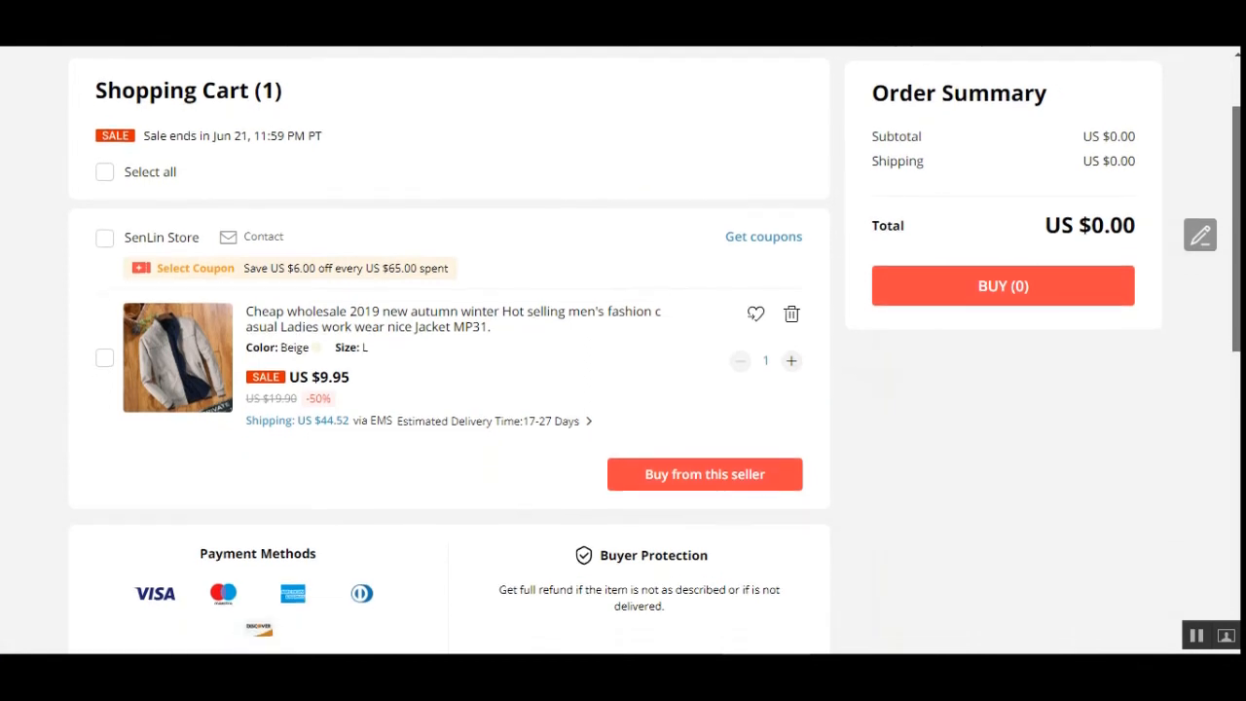
scroll(623, 350, down, 3)
scroll(623, 350, up, 3)
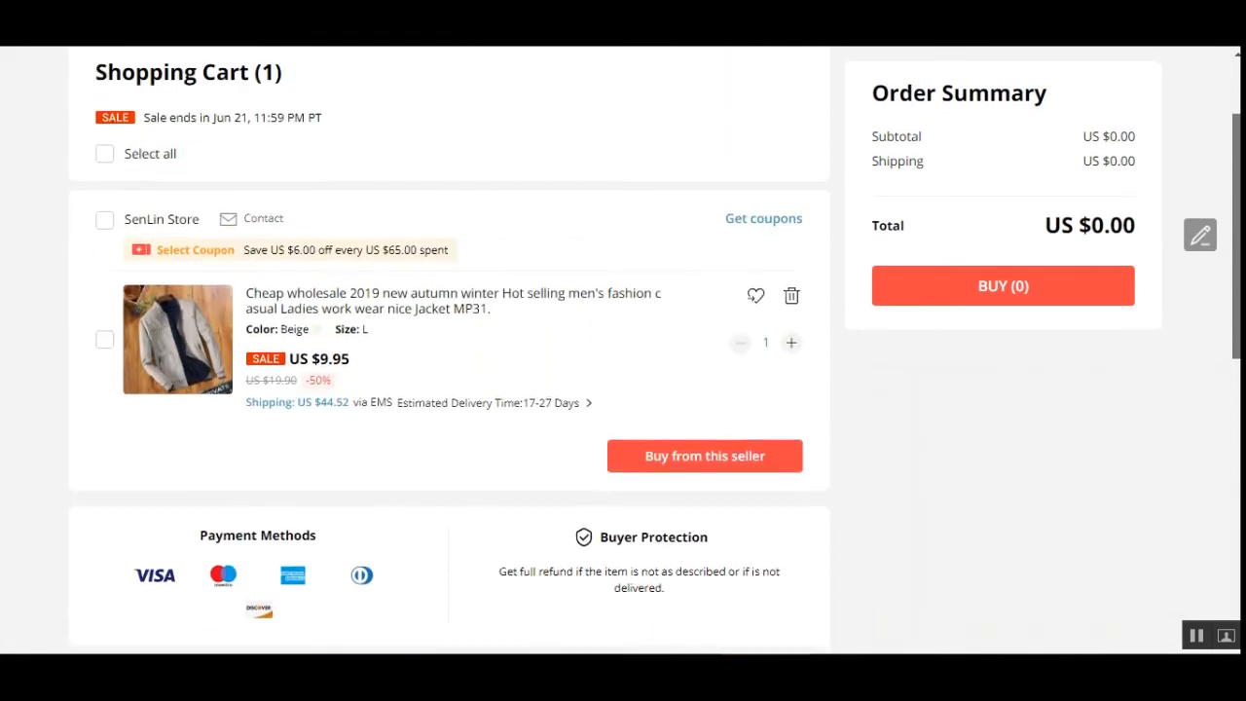
scroll(624, 351, down, 1)
scroll(1191, 264, down, 1)
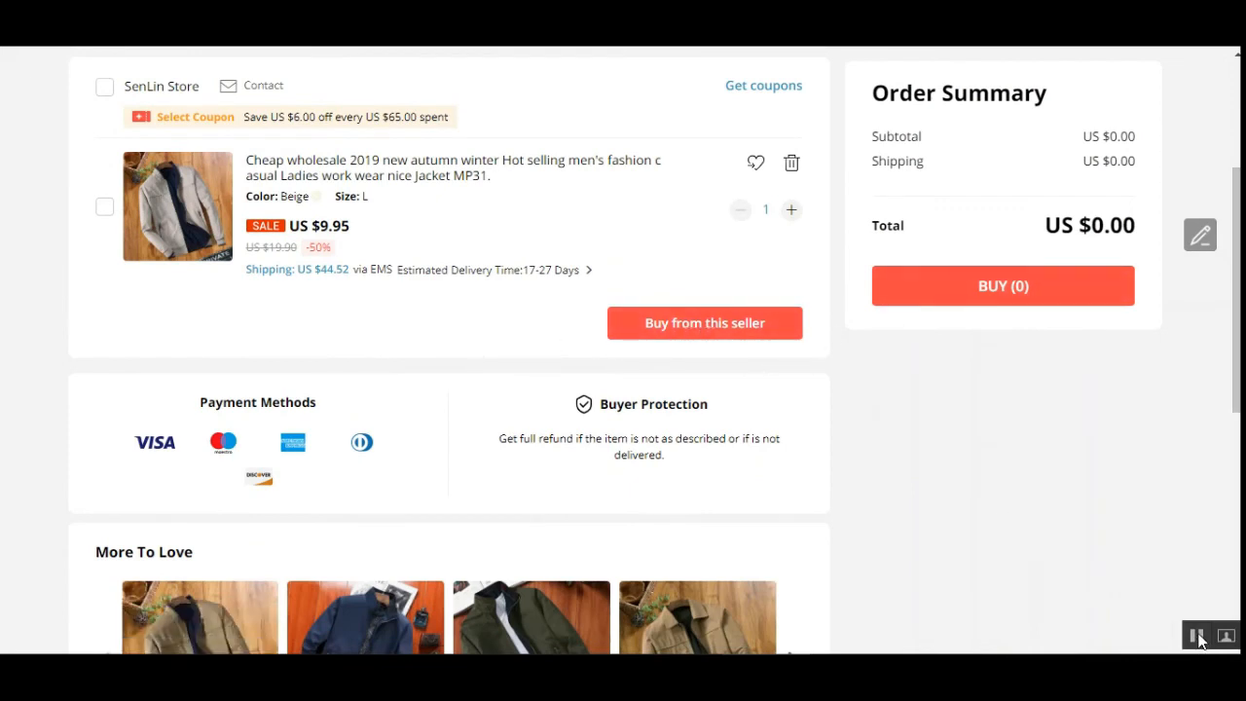
click(697, 329)
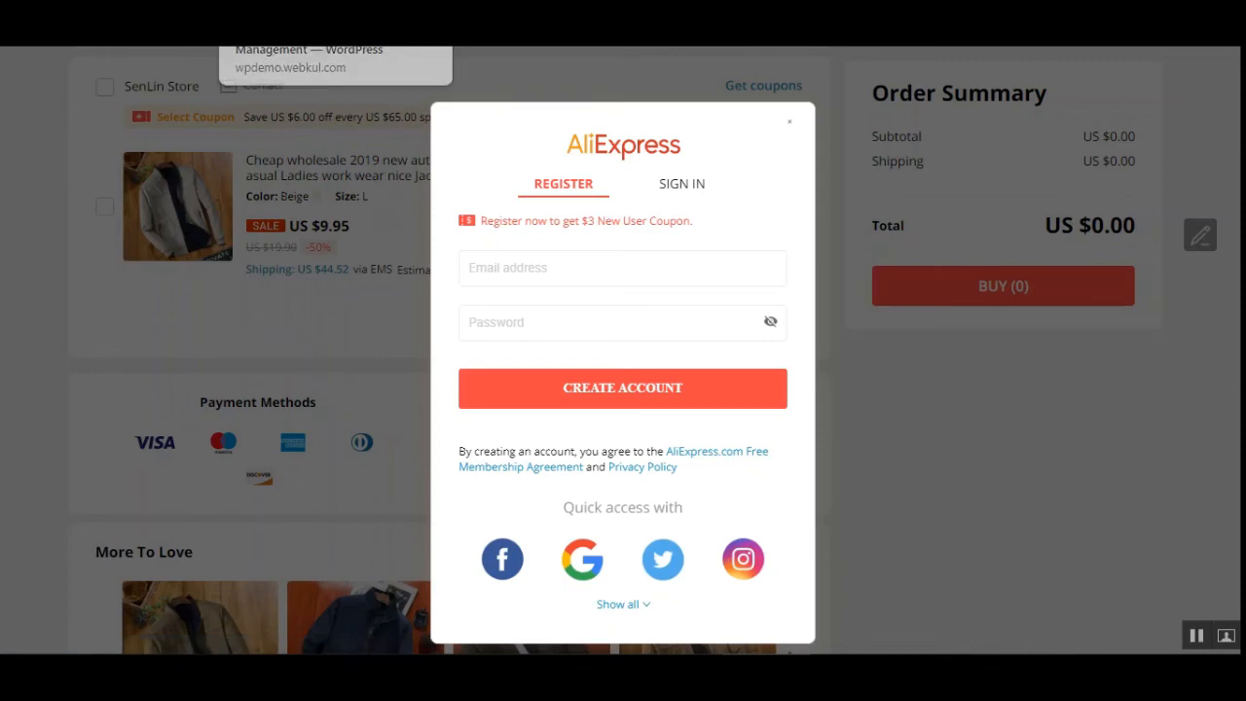
click(234, 29)
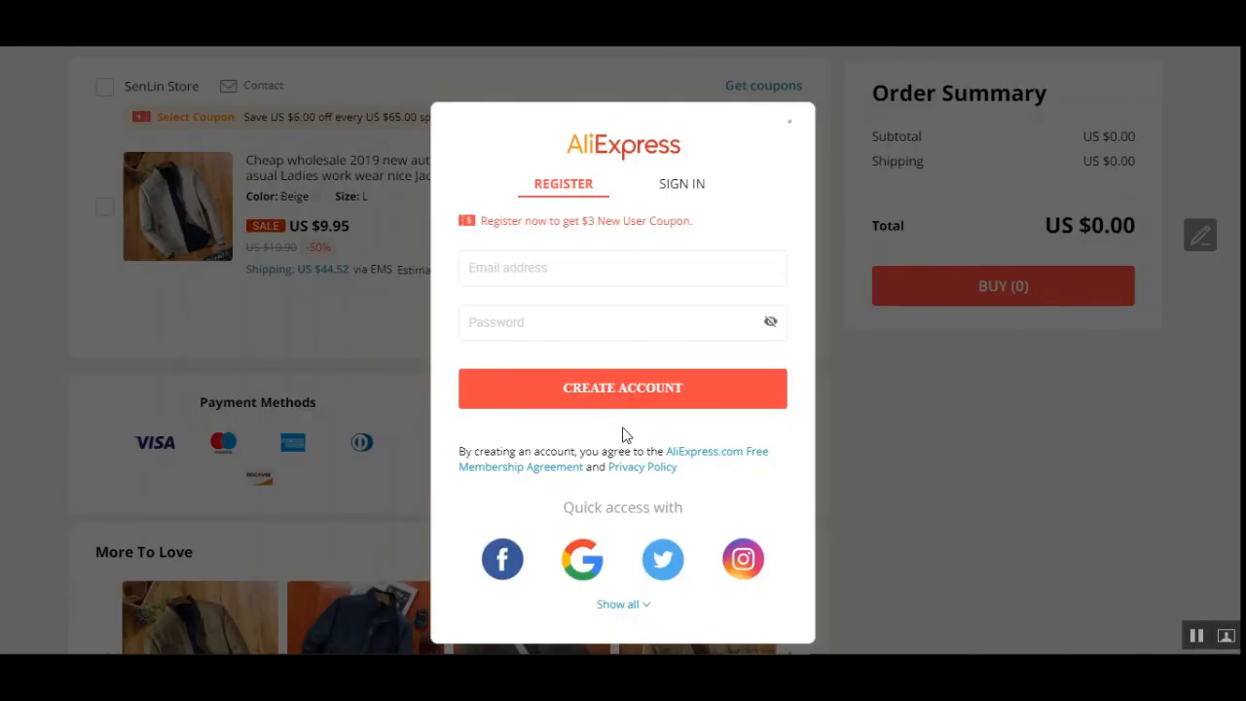
click(790, 123)
scroll(424, 358, up, 2)
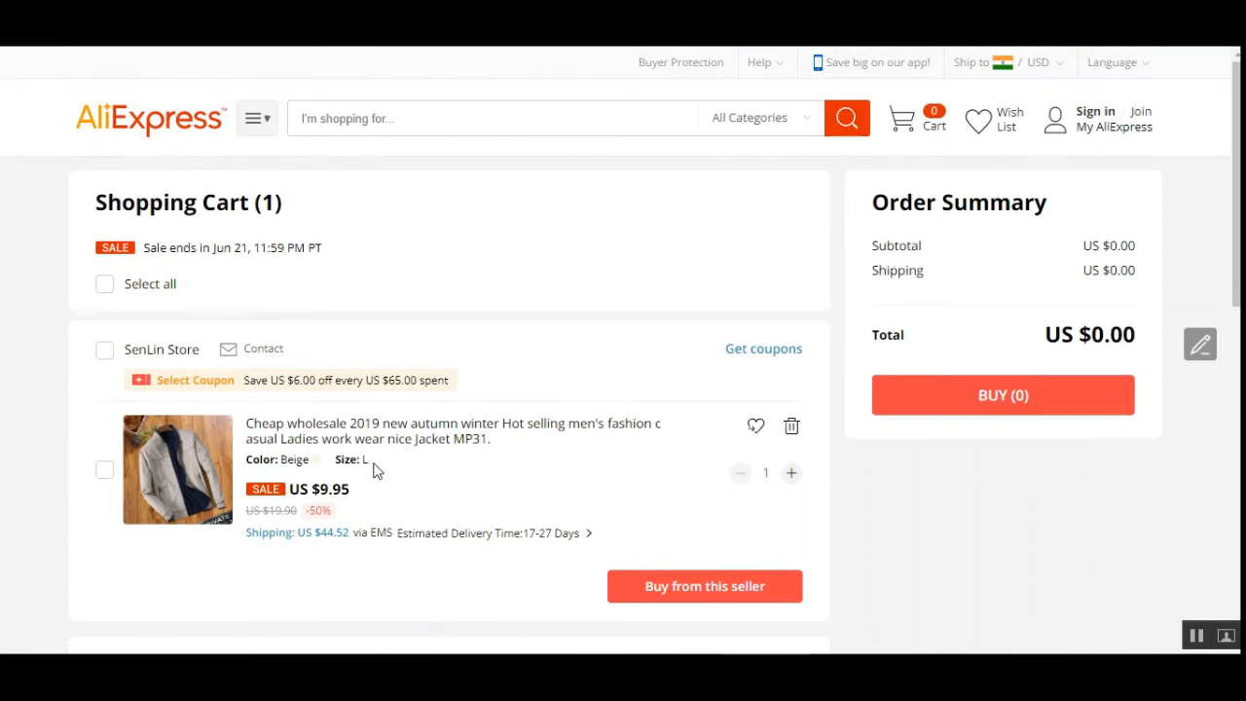
scroll(377, 471, down, 2)
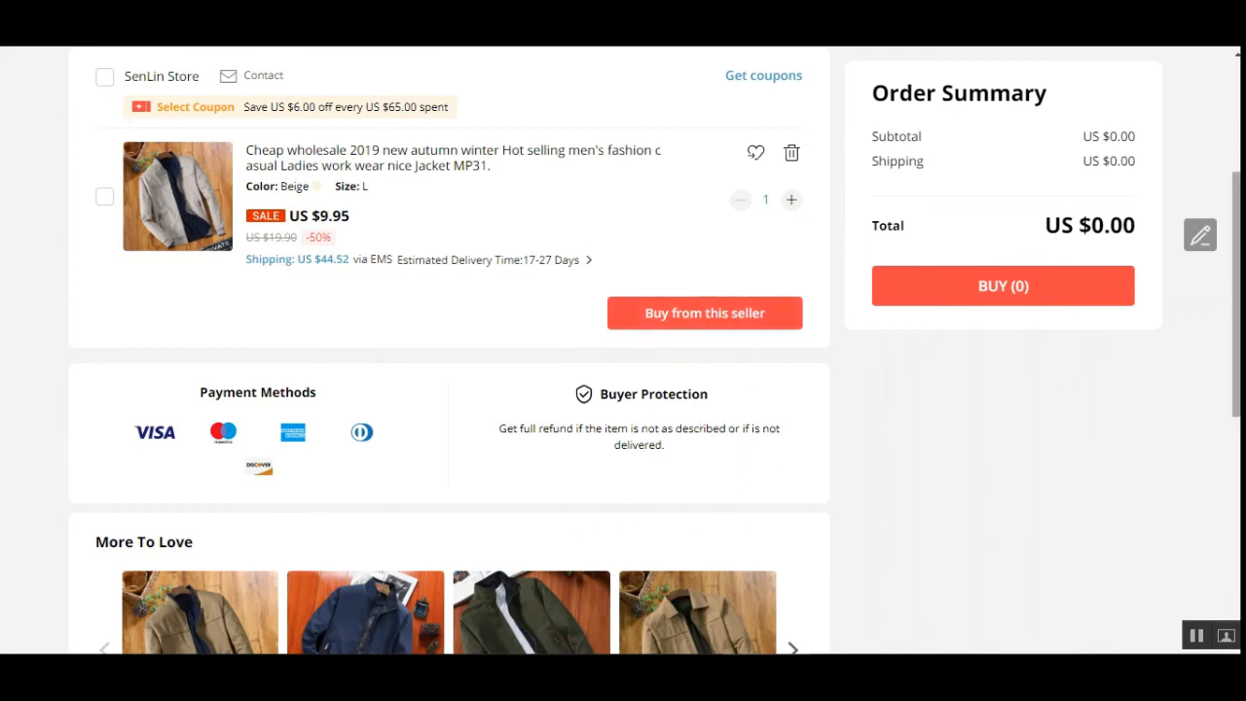
drag(1238, 295, 1238, 208)
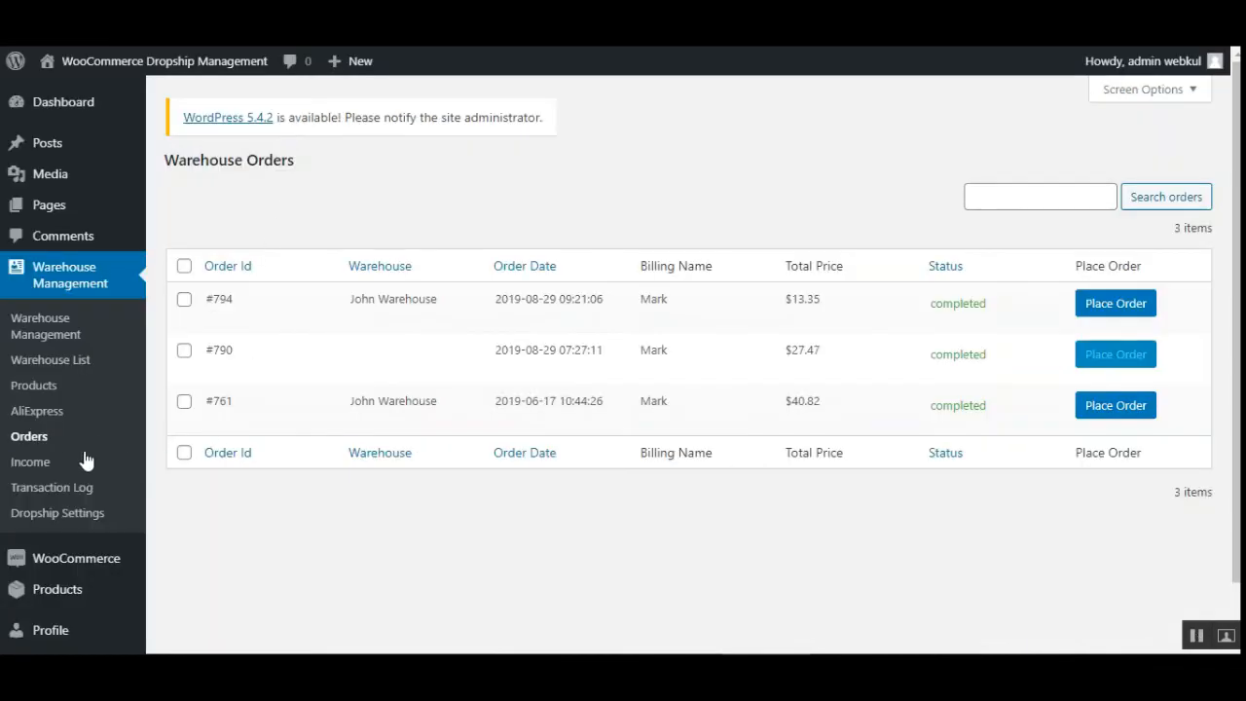
- Open the warehouse Income page, review its income columns and try the Pay action for John Warehouse
click(39, 465)
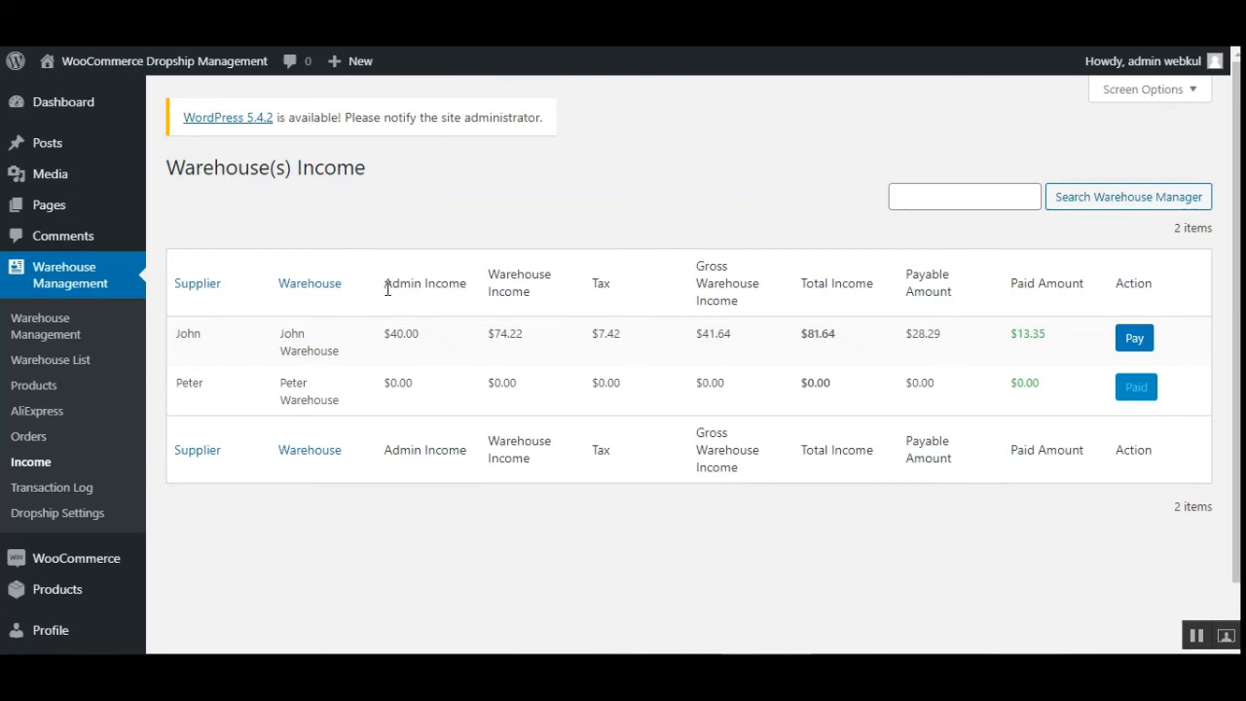
drag(389, 285, 484, 296)
click(519, 295)
double_click(600, 286)
drag(709, 288, 737, 302)
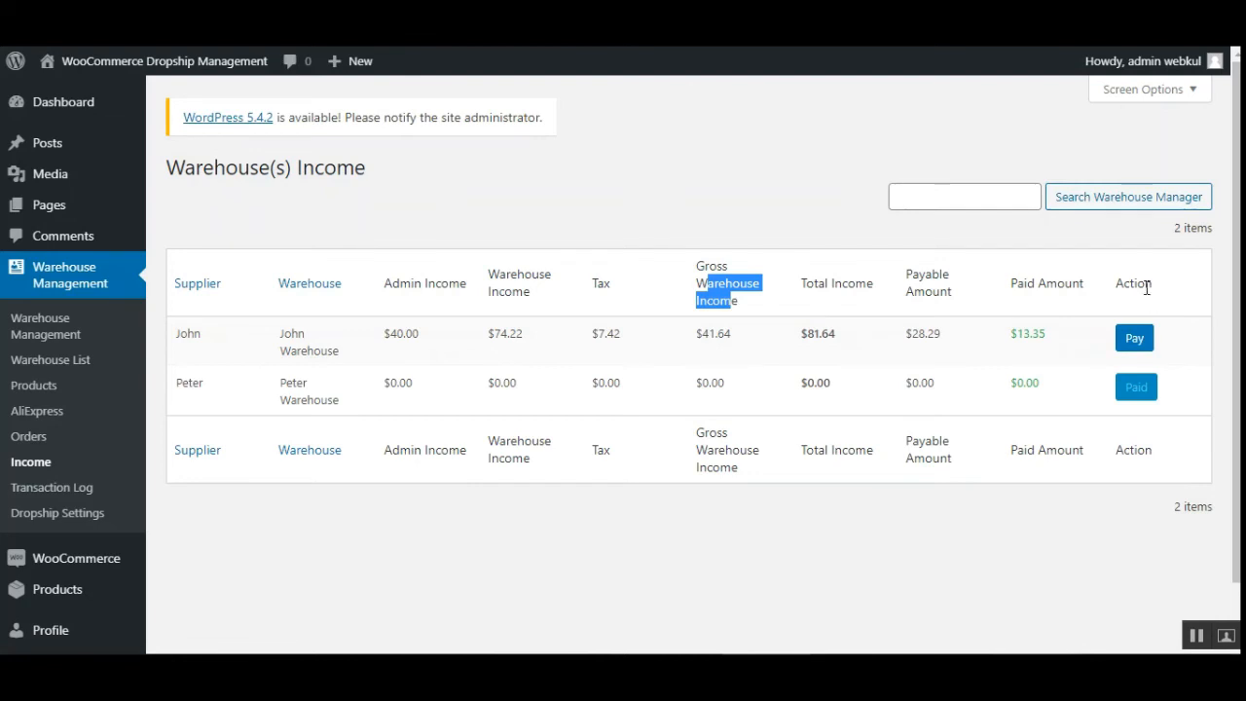
click(1135, 340)
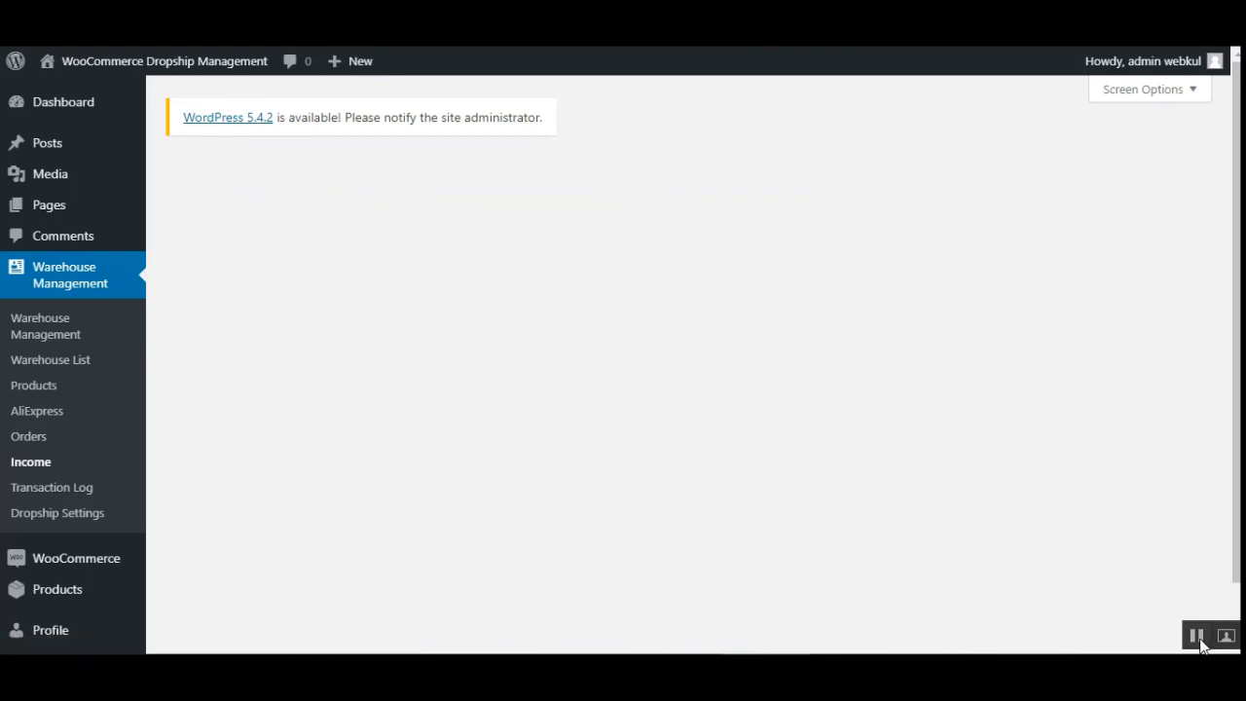
scroll(397, 494, down, 1)
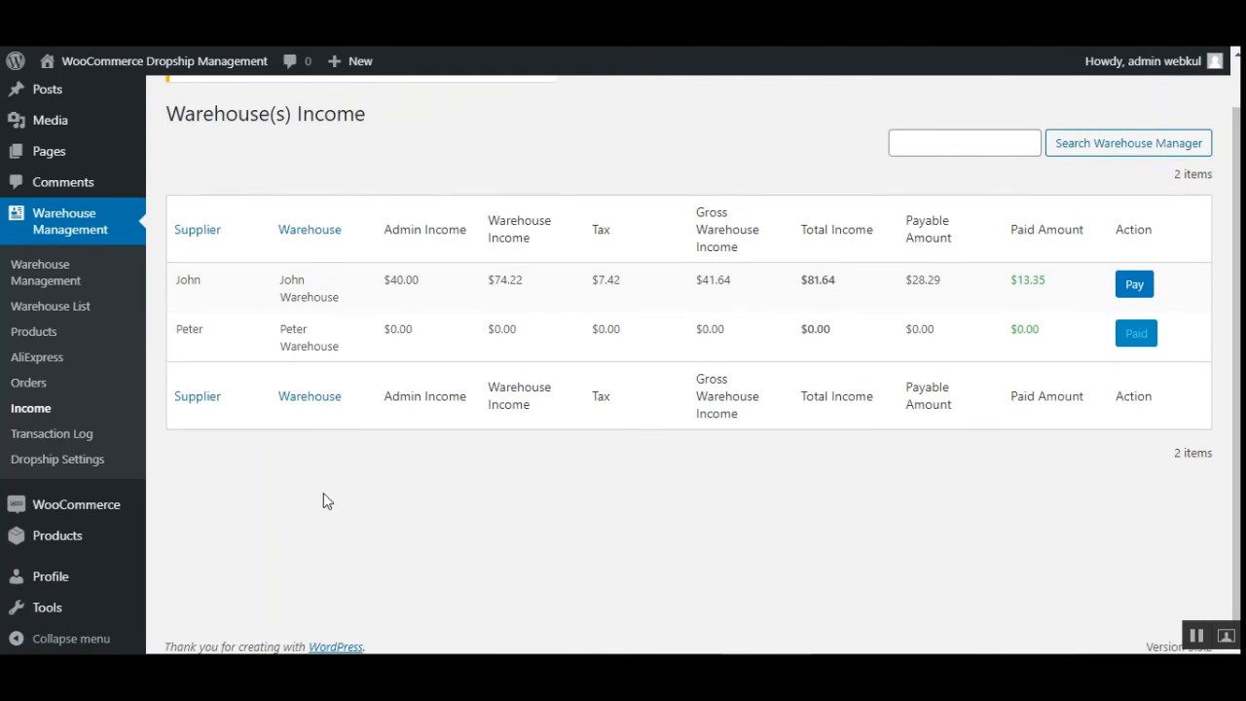
- View the warehouse Transaction Log, then open the Dropship Settings and review the Default Category options
click(64, 436)
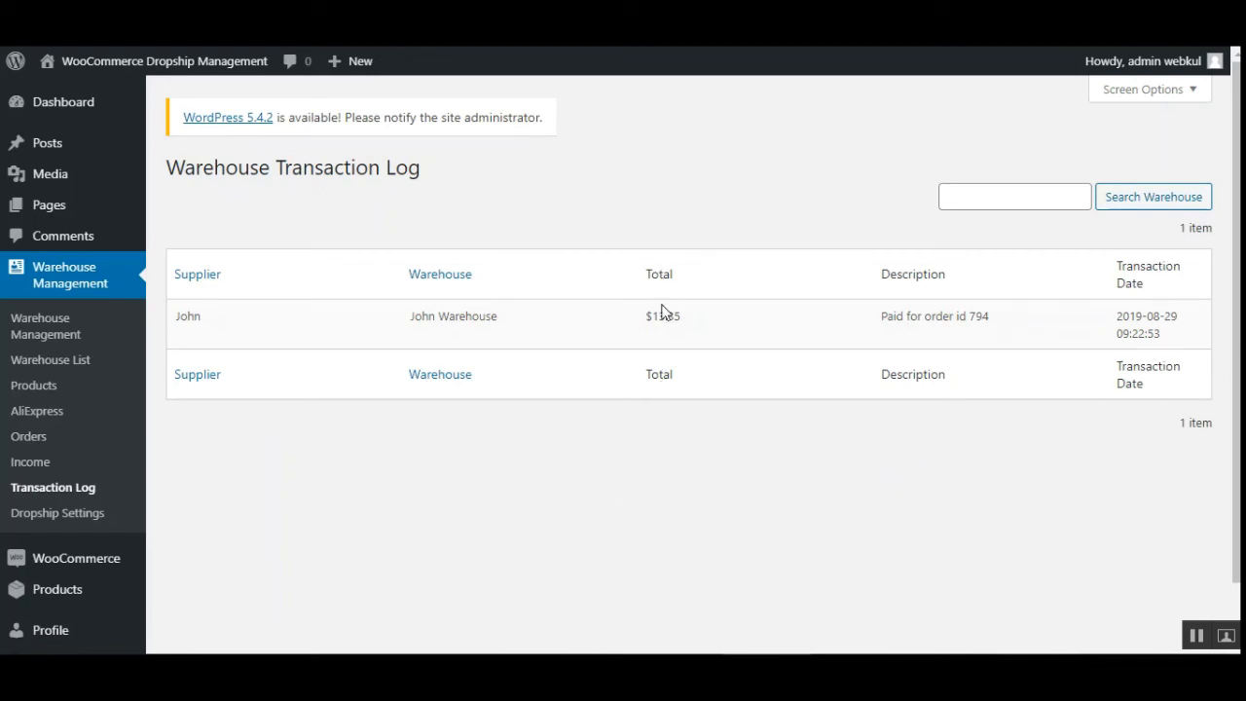
click(93, 514)
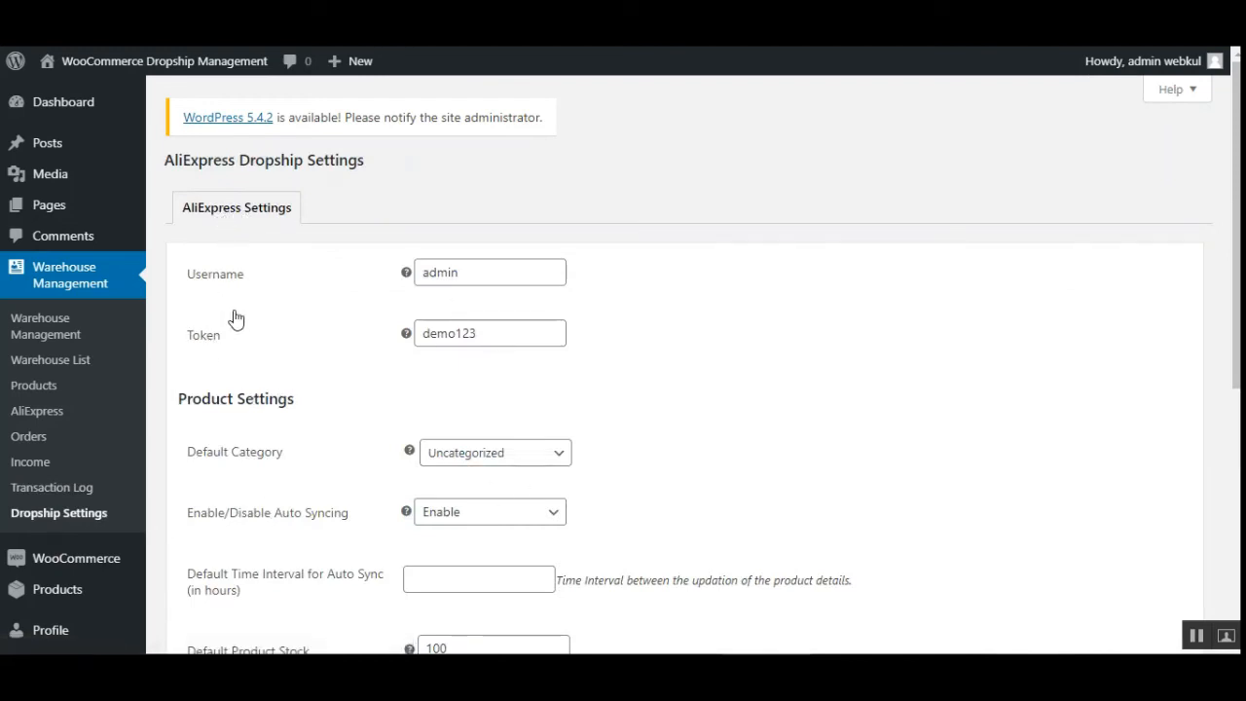
scroll(389, 491, down, 2)
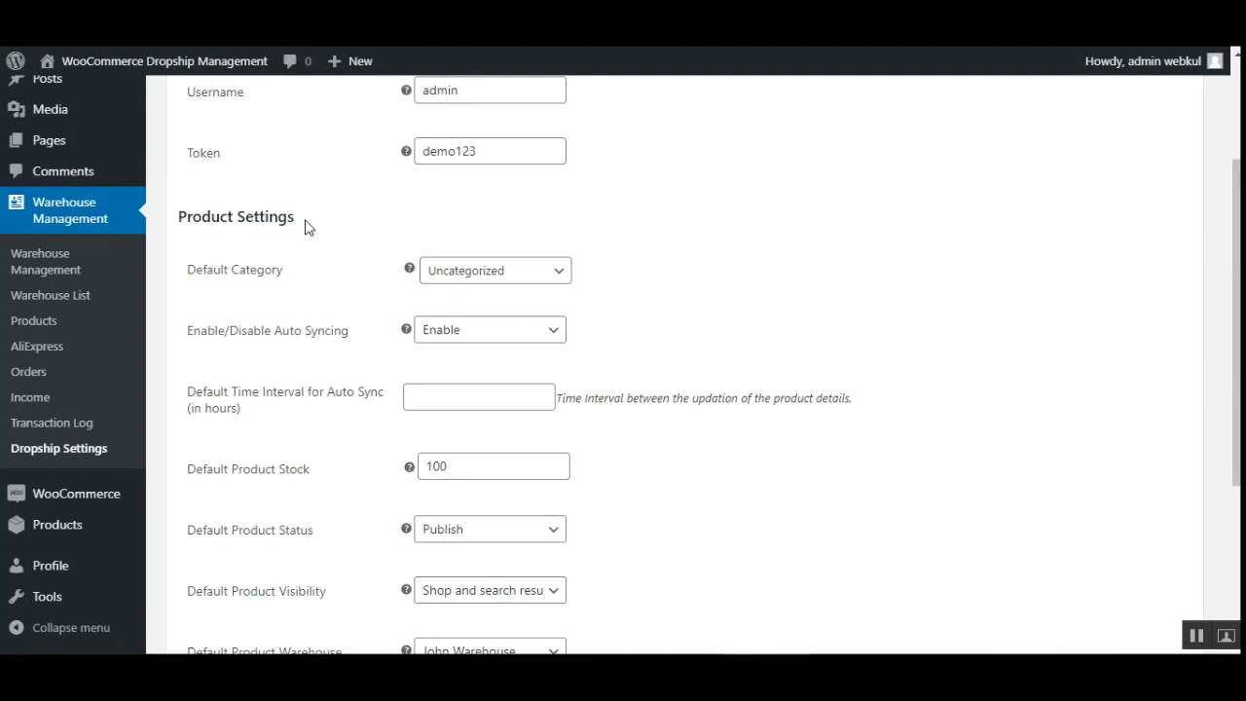
drag(189, 283, 283, 280)
click(527, 283)
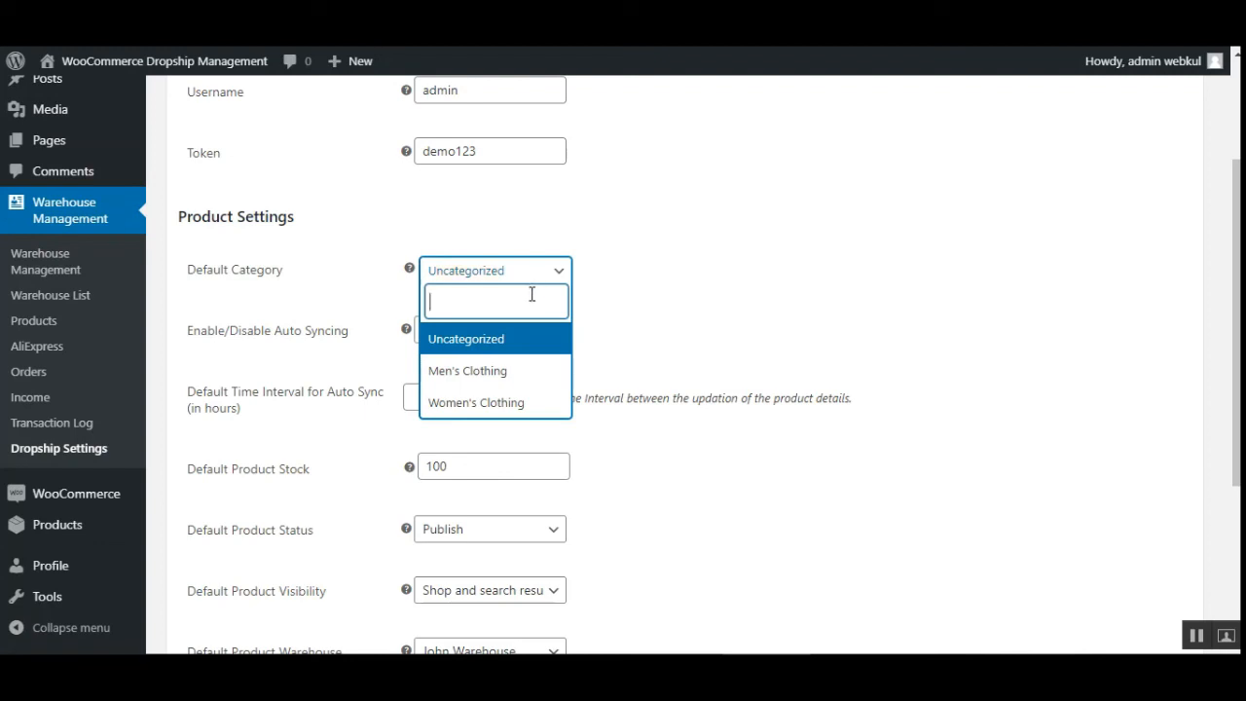
click(684, 289)
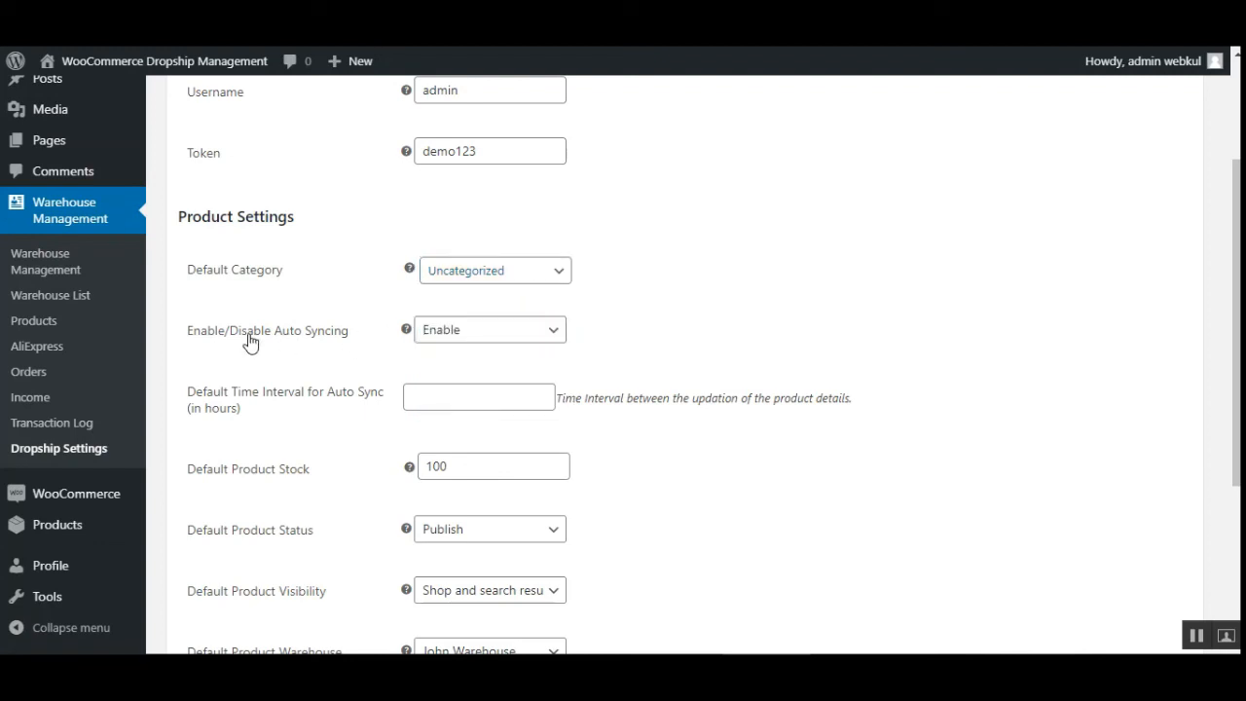
- Switch auto syncing to Disable and back to Enable
drag(226, 341, 334, 344)
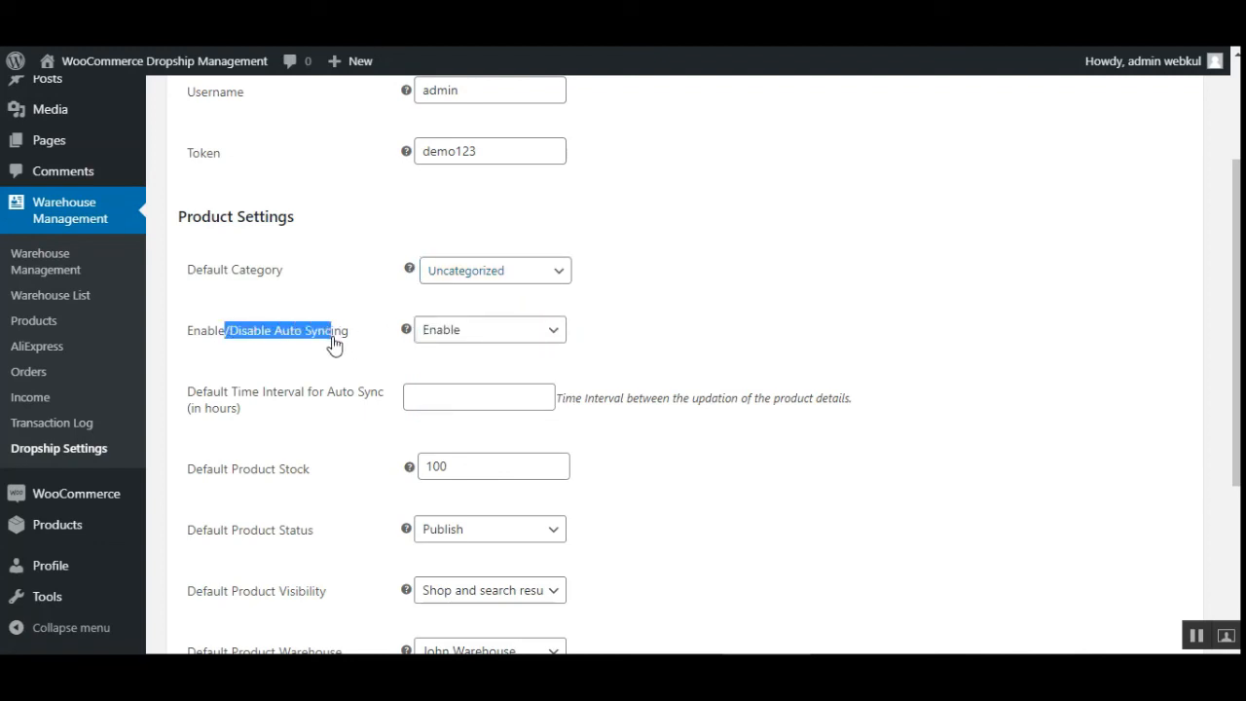
click(575, 325)
click(525, 336)
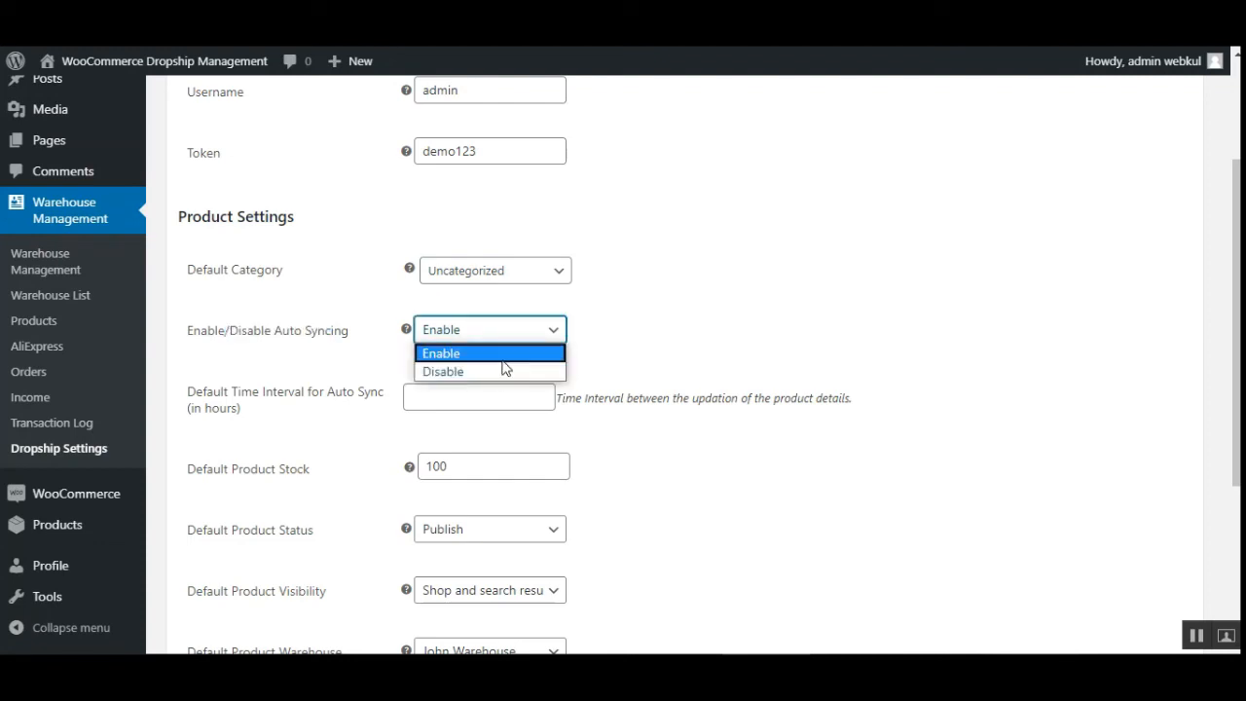
click(499, 372)
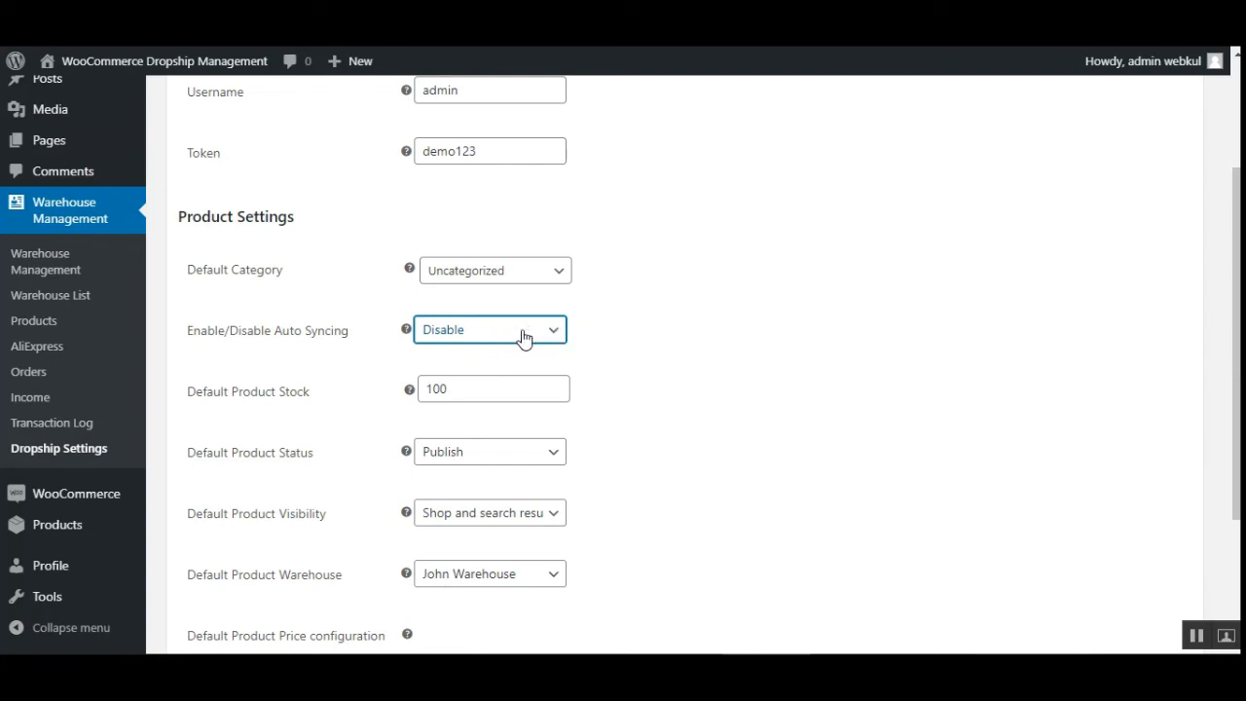
click(523, 337)
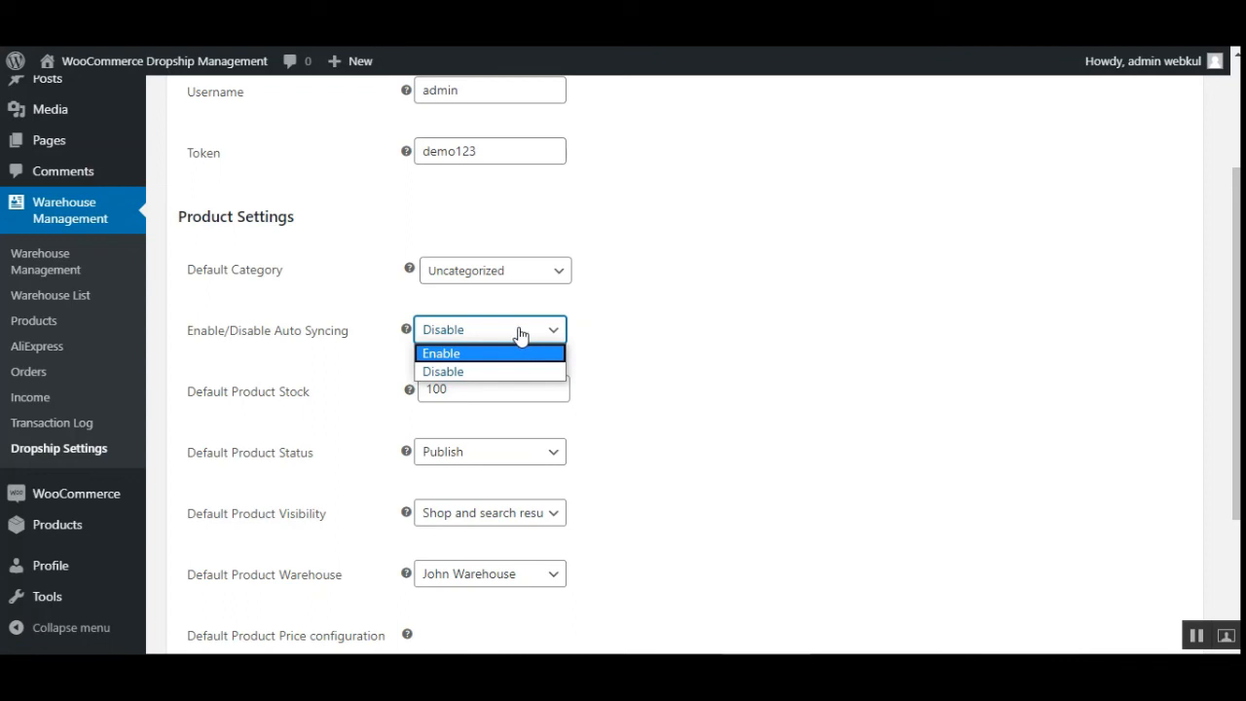
click(477, 354)
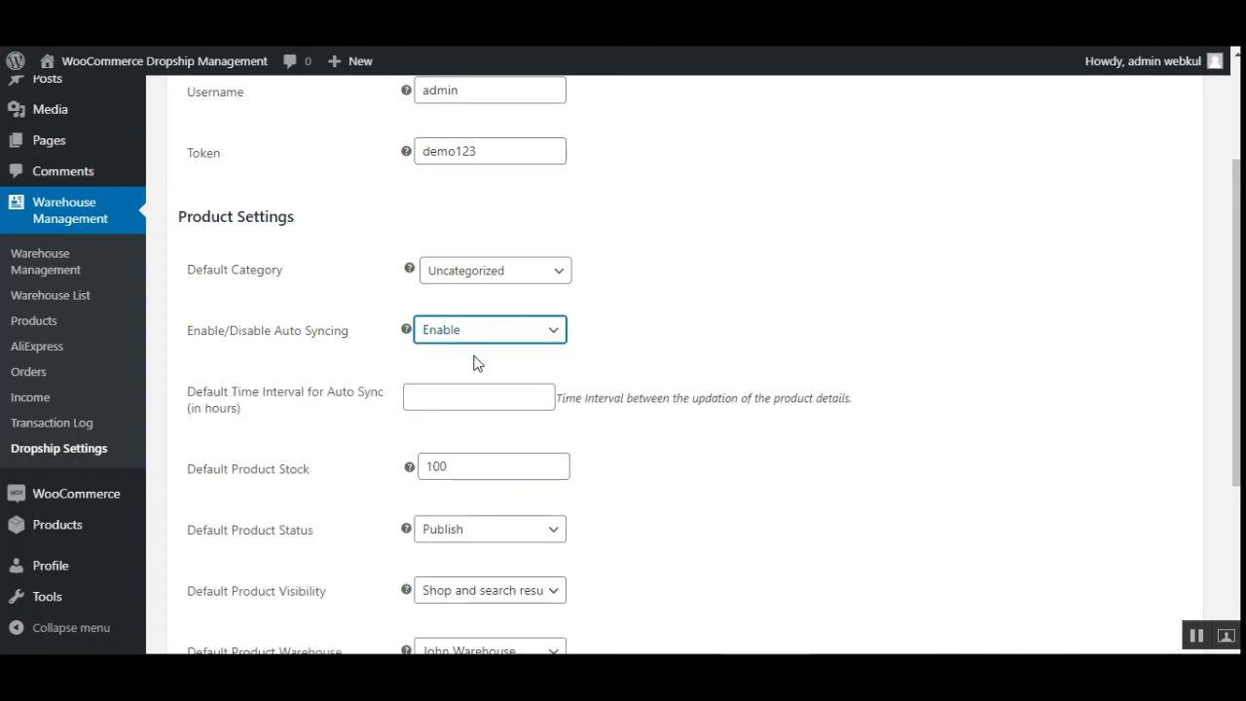
- Set the default auto sync time interval to 3 hours
click(477, 400)
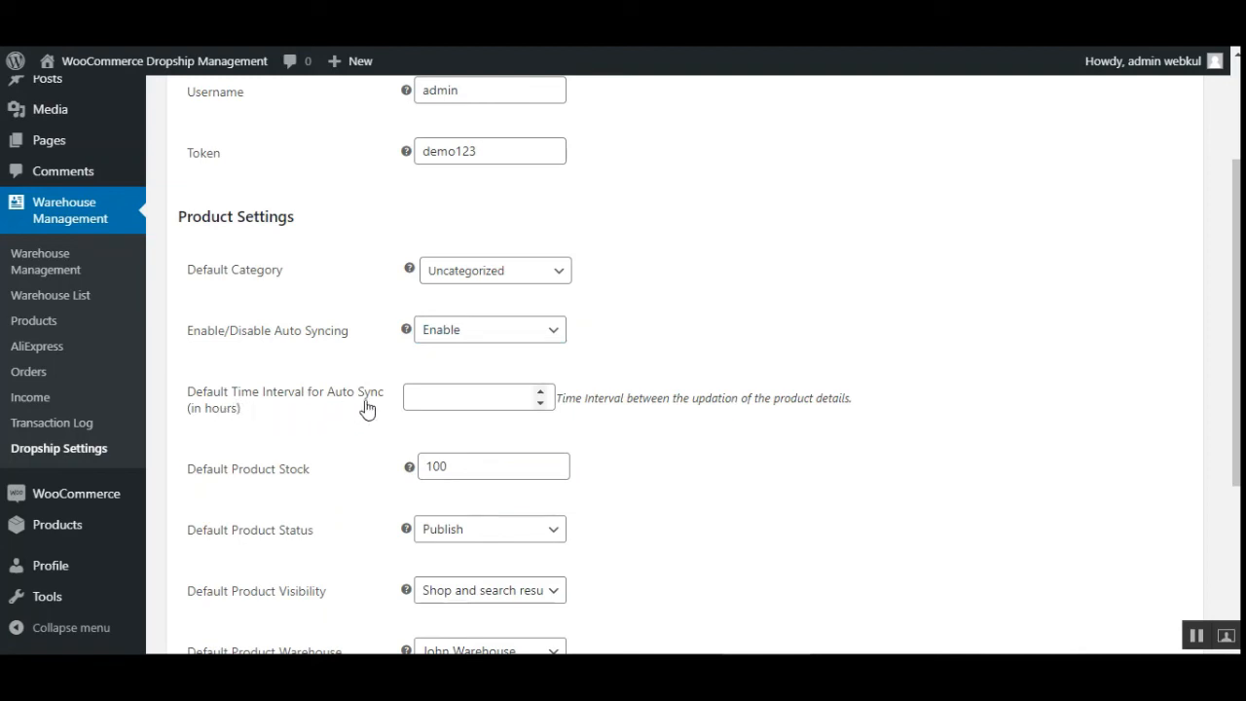
click(456, 394)
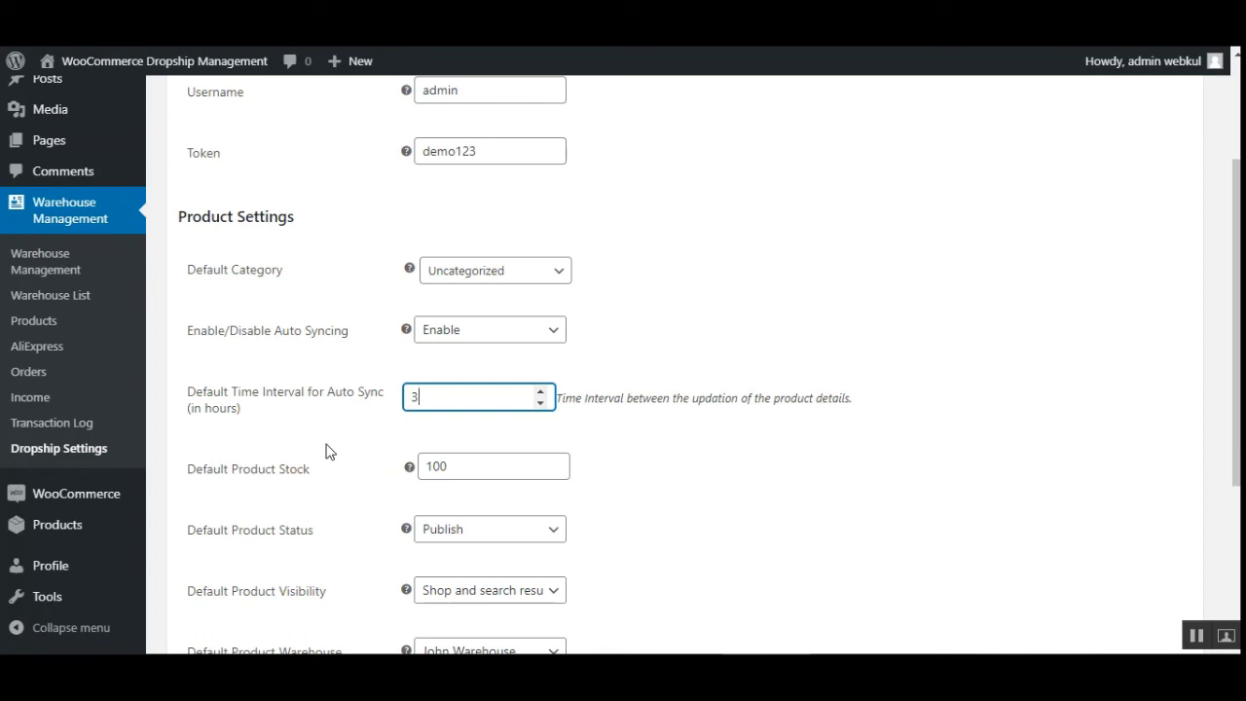
click(652, 465)
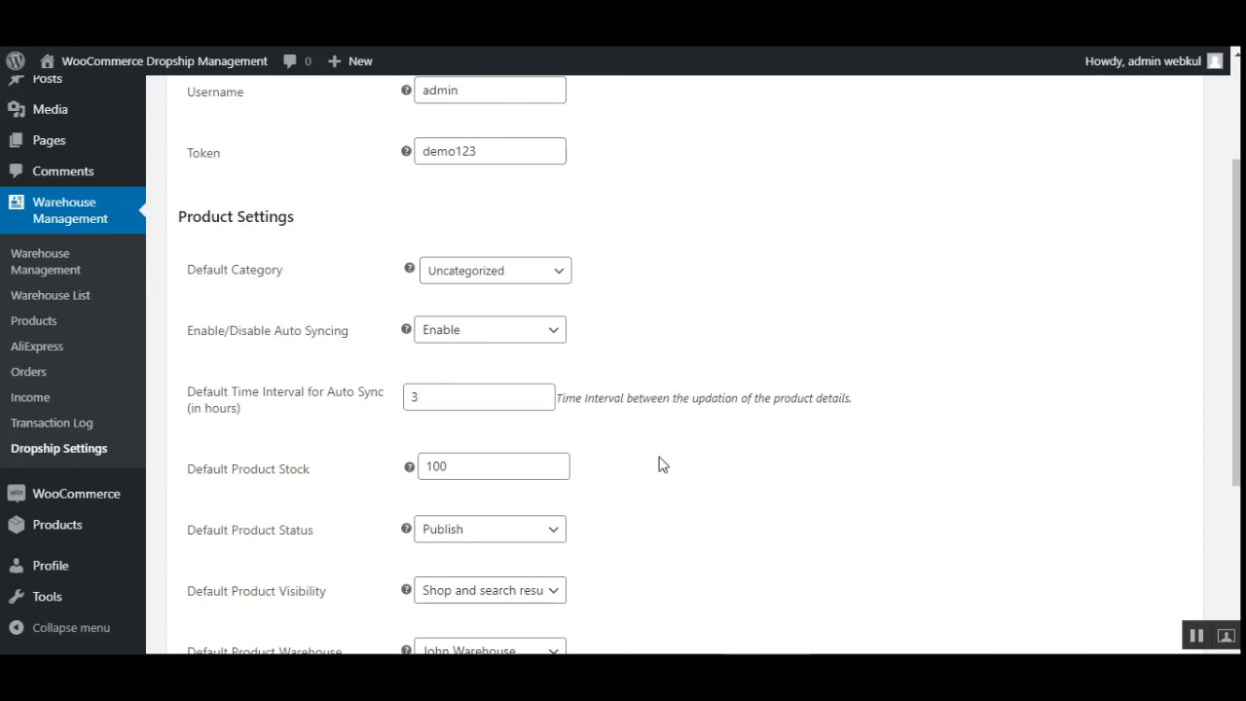
- Review the default product stock, status, visibility and warehouse settings and the options each offers
scroll(306, 512, down, 2)
drag(212, 286, 314, 301)
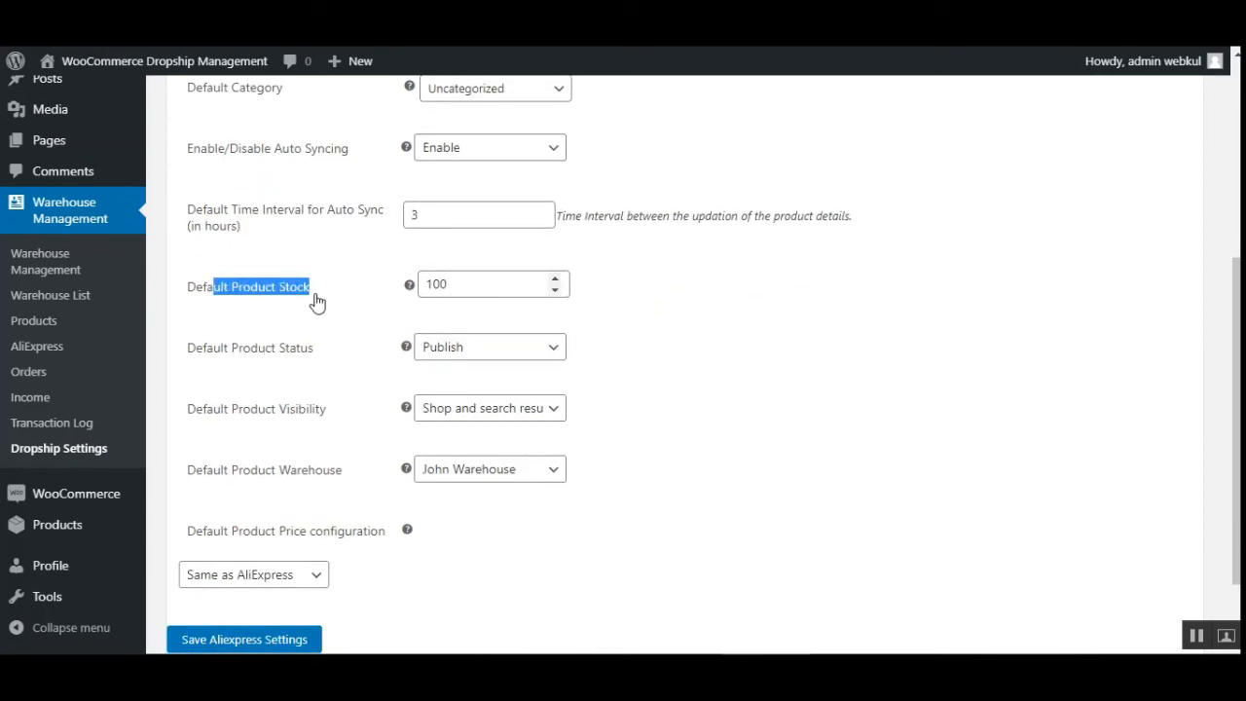
click(448, 287)
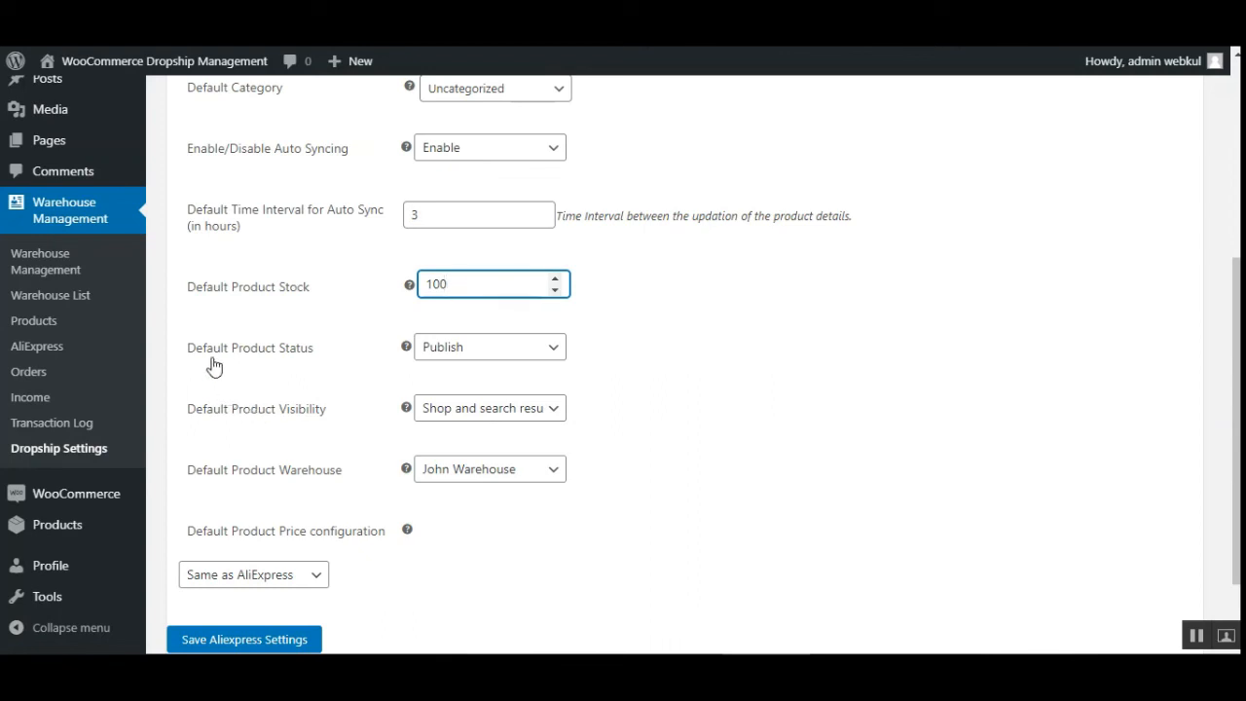
drag(207, 353, 289, 358)
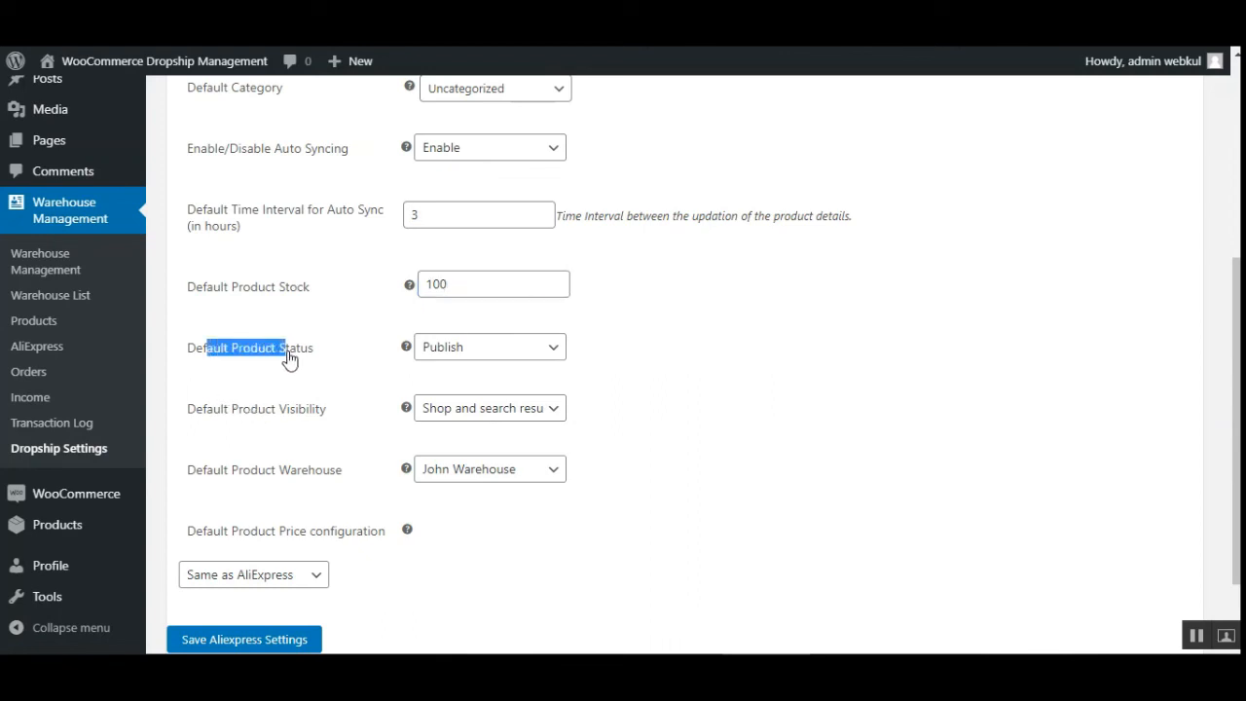
click(502, 357)
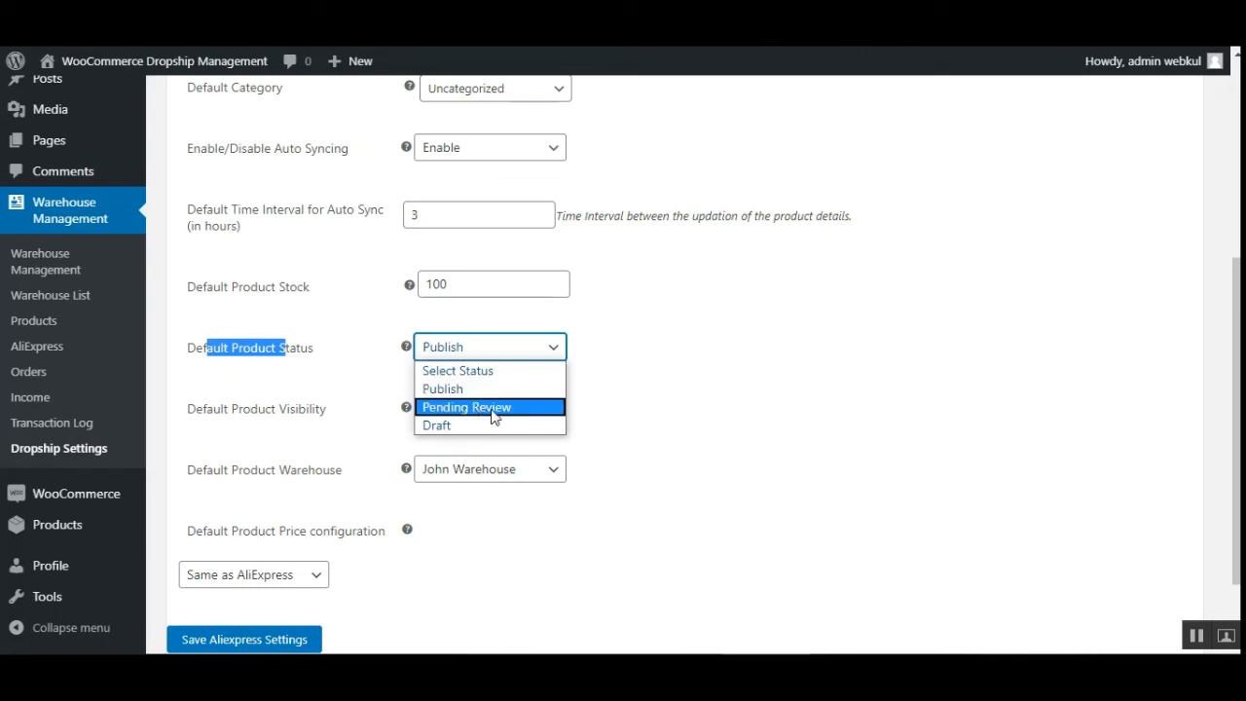
click(325, 392)
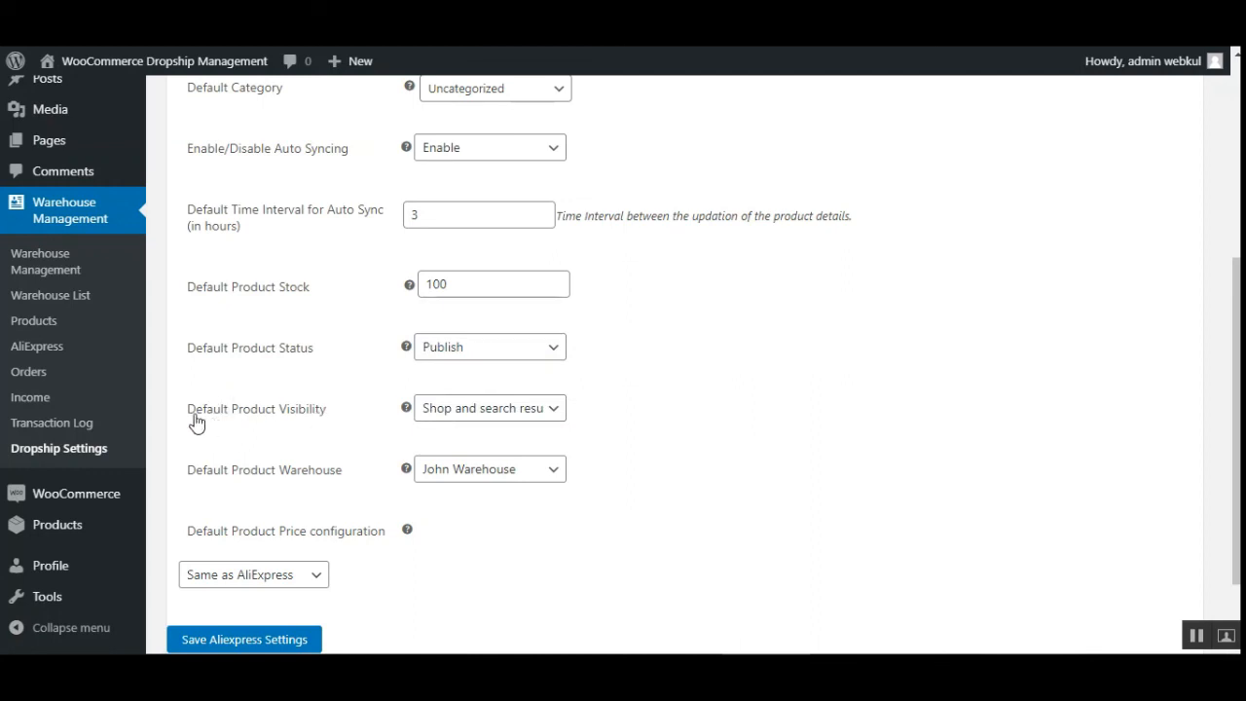
drag(203, 424, 308, 437)
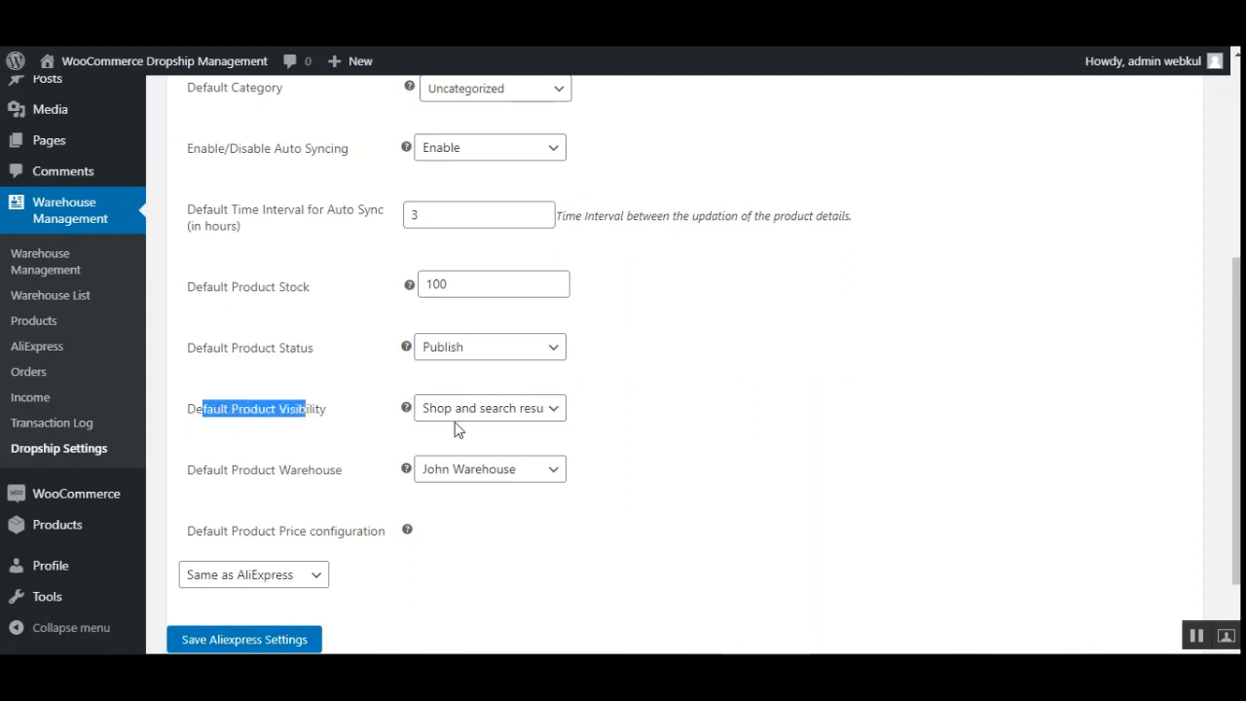
click(514, 413)
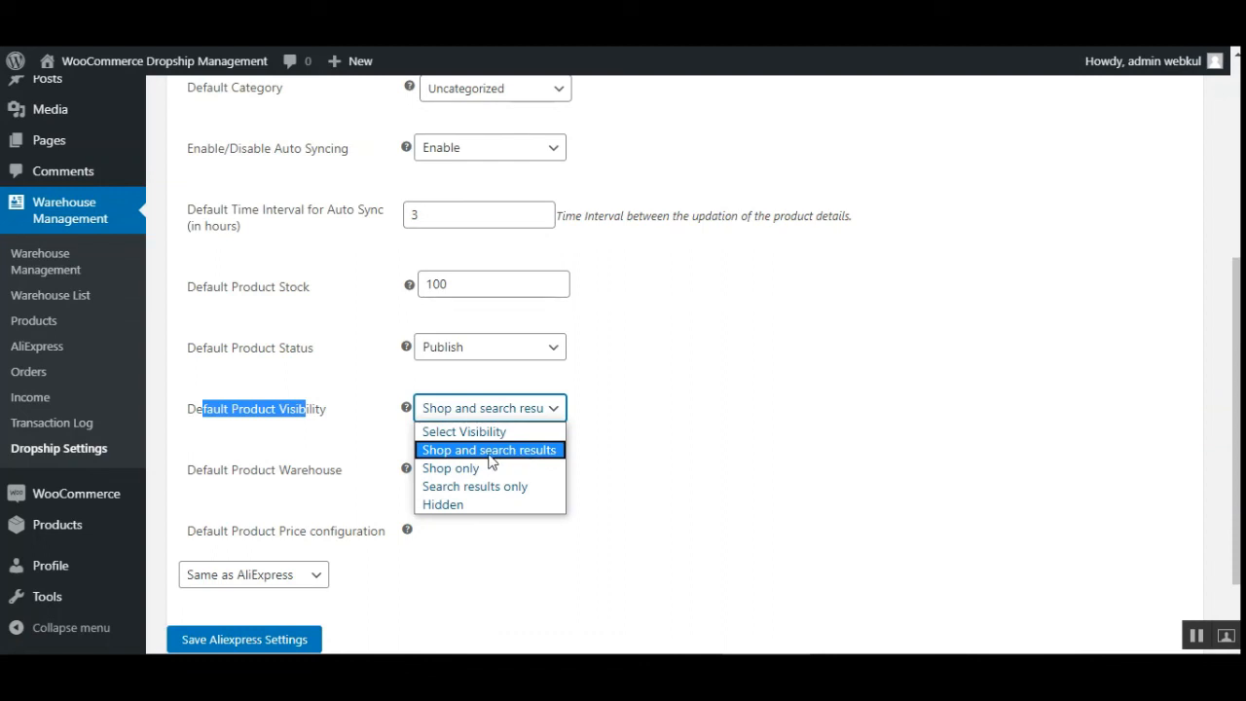
click(662, 461)
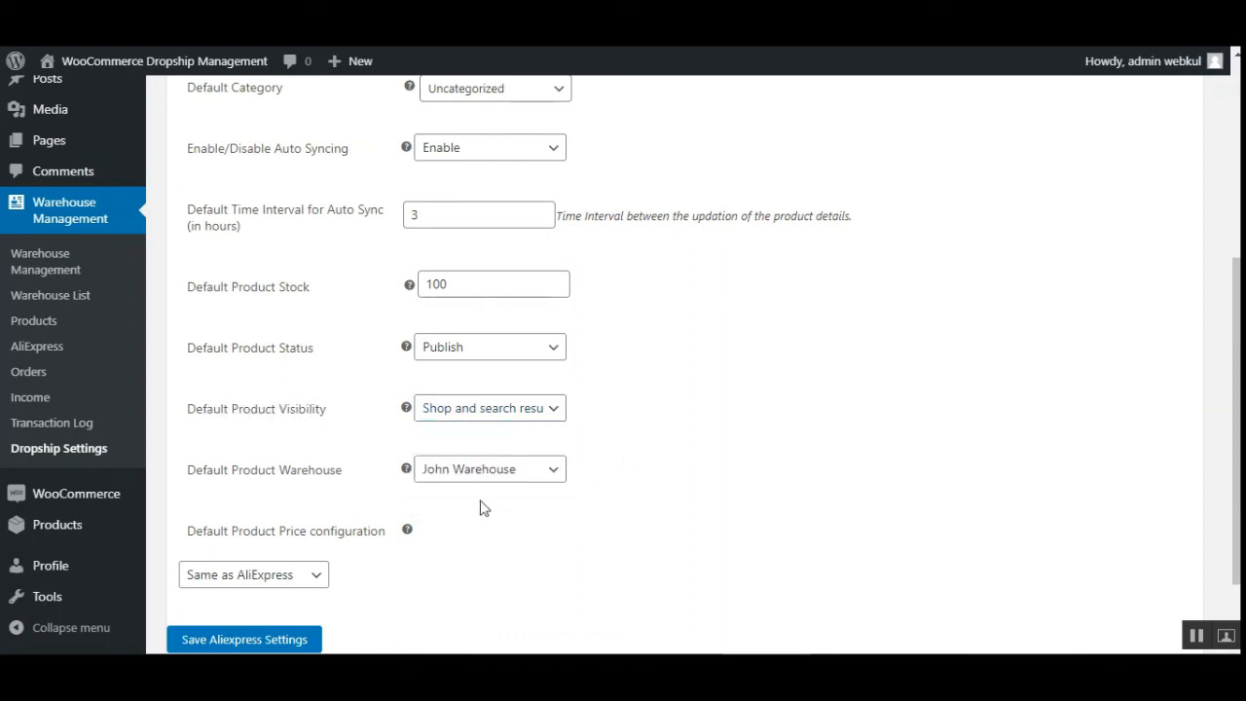
drag(206, 477, 357, 501)
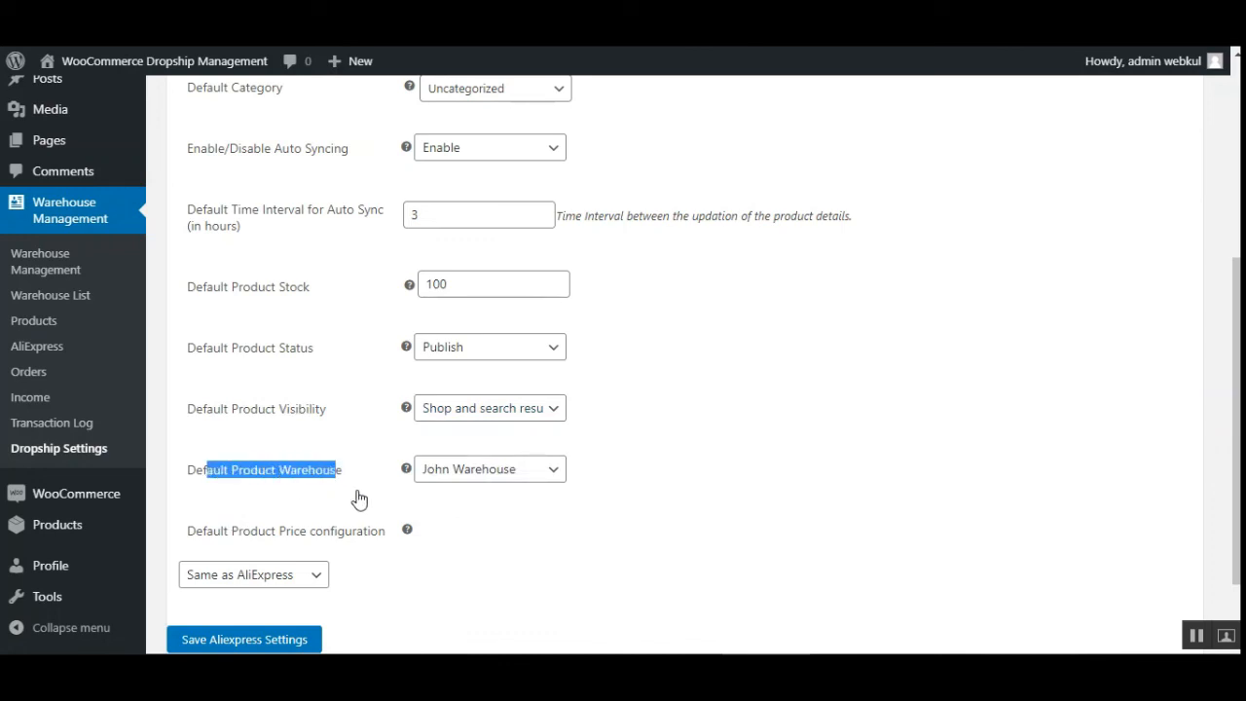
click(357, 500)
click(529, 476)
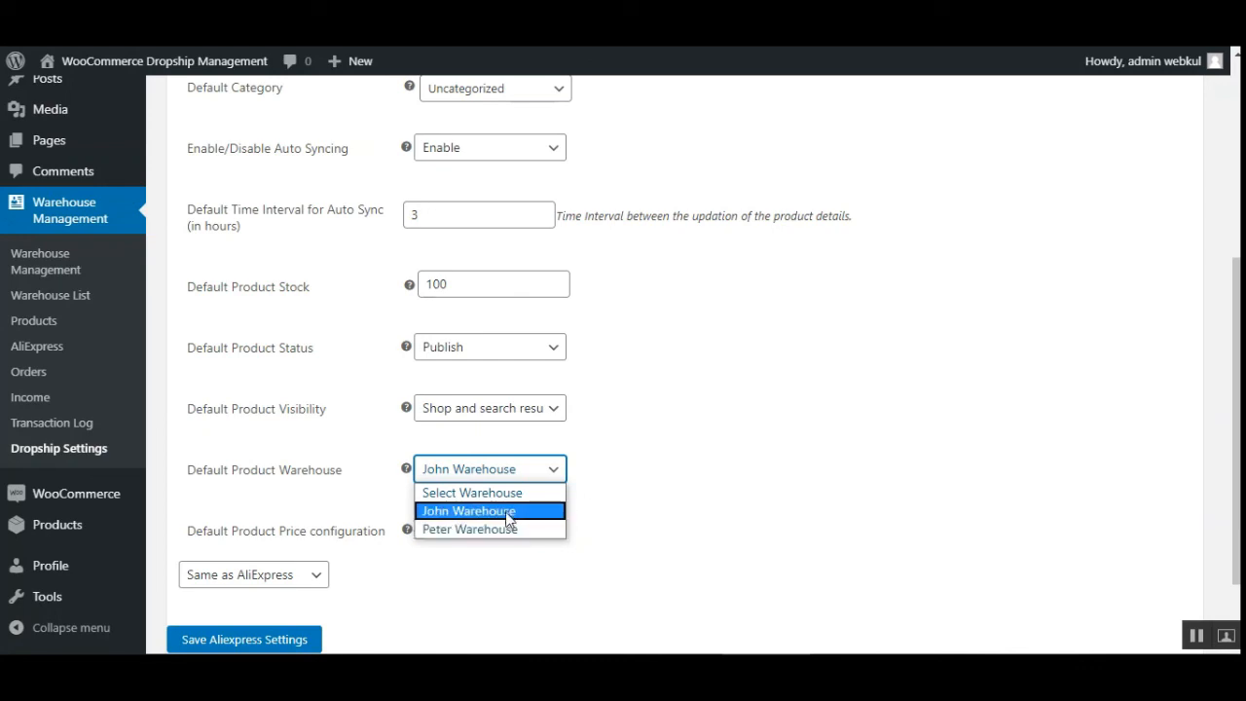
click(507, 514)
- Try the Custom Price and Increase Price options for the default product price configuration
scroll(544, 469, down, 2)
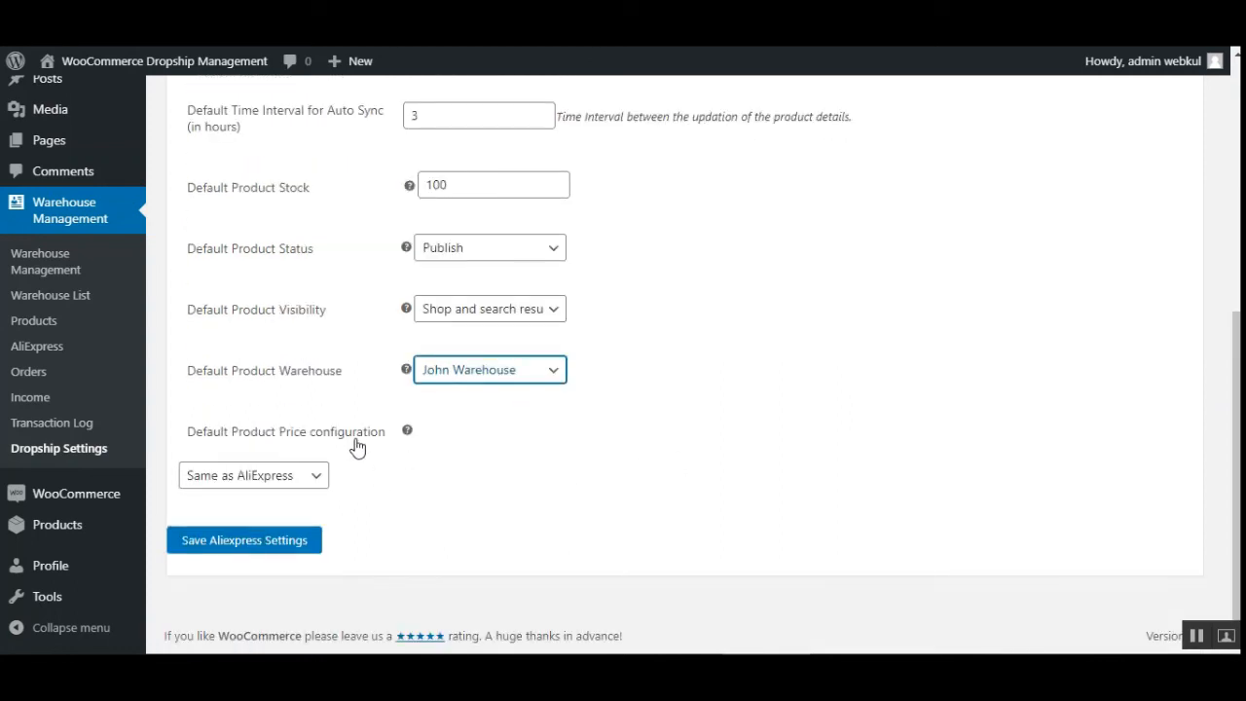
click(307, 477)
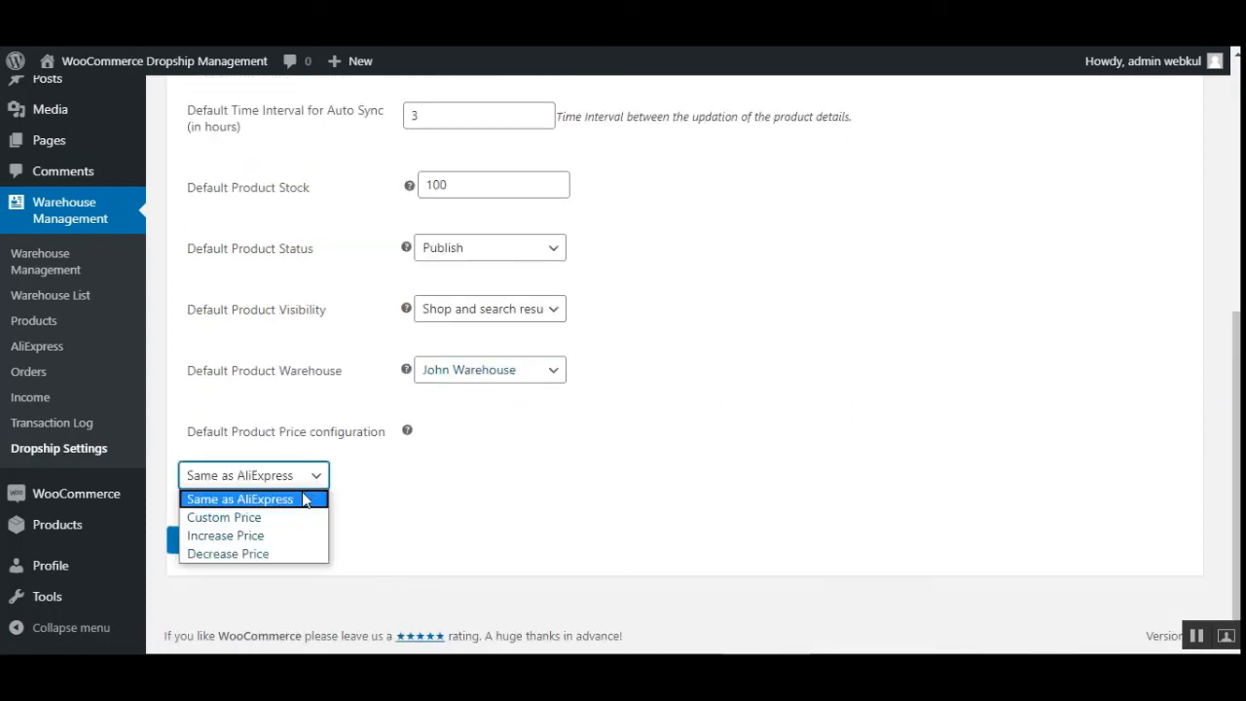
click(257, 520)
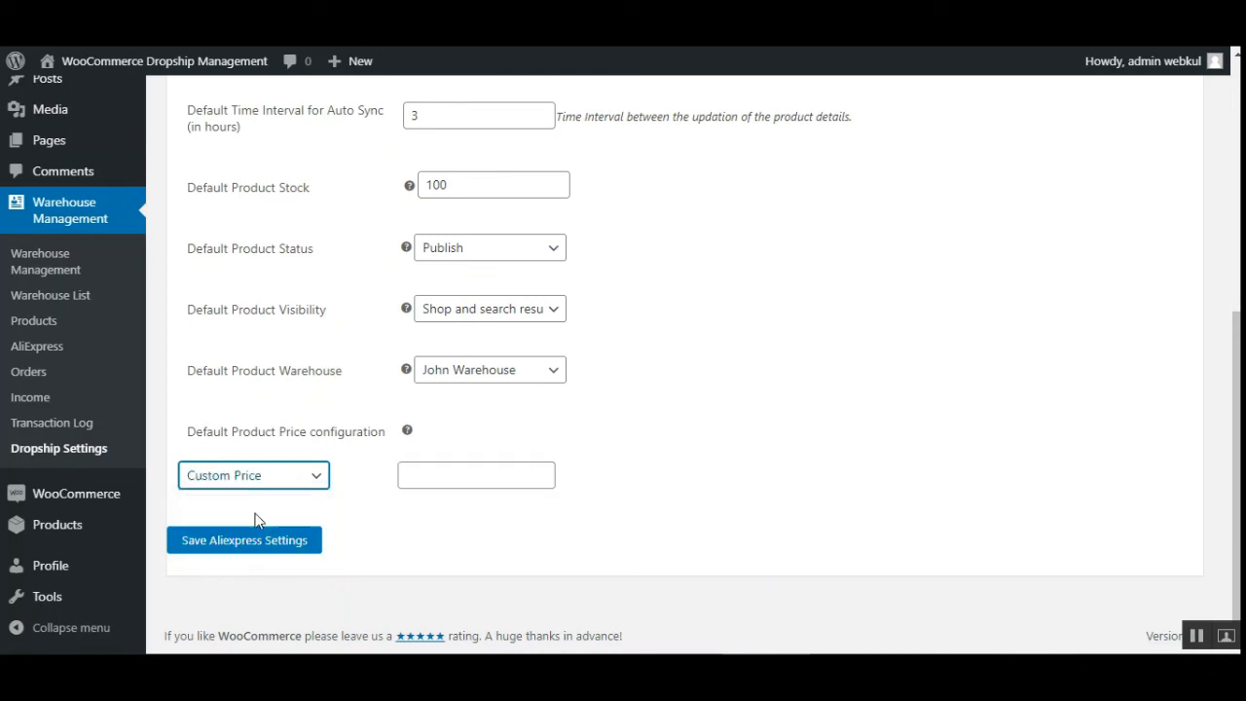
click(418, 485)
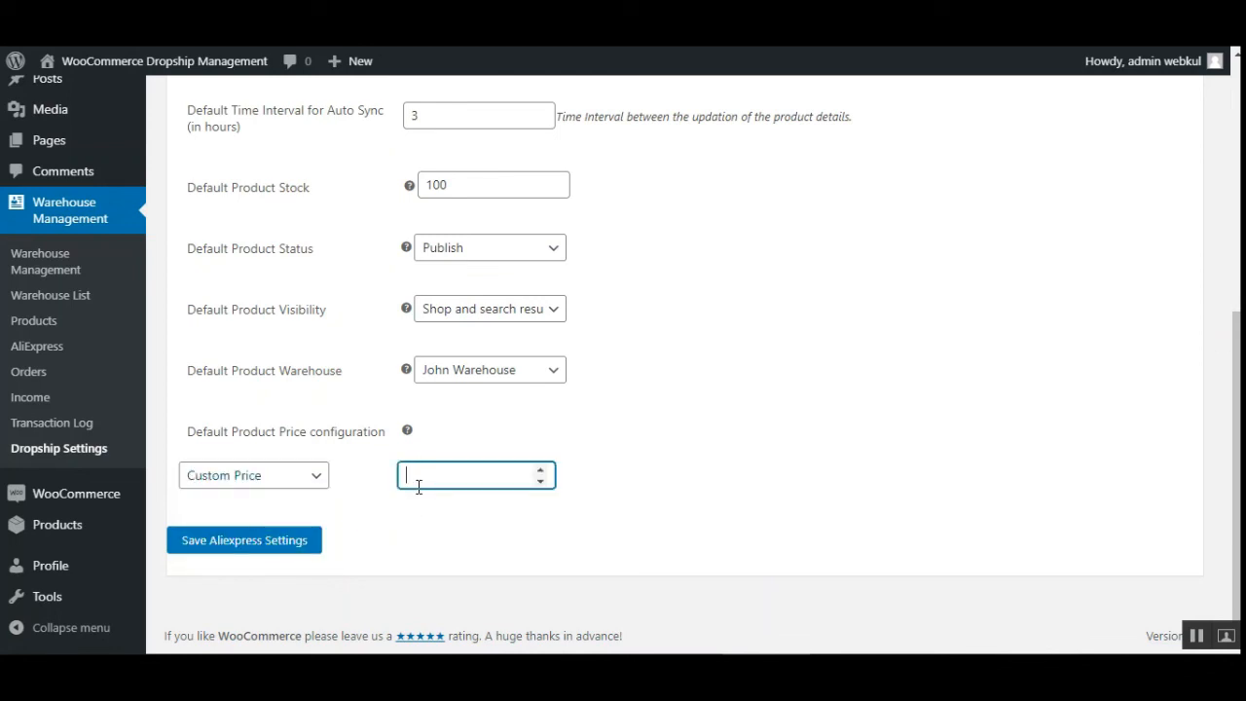
click(304, 487)
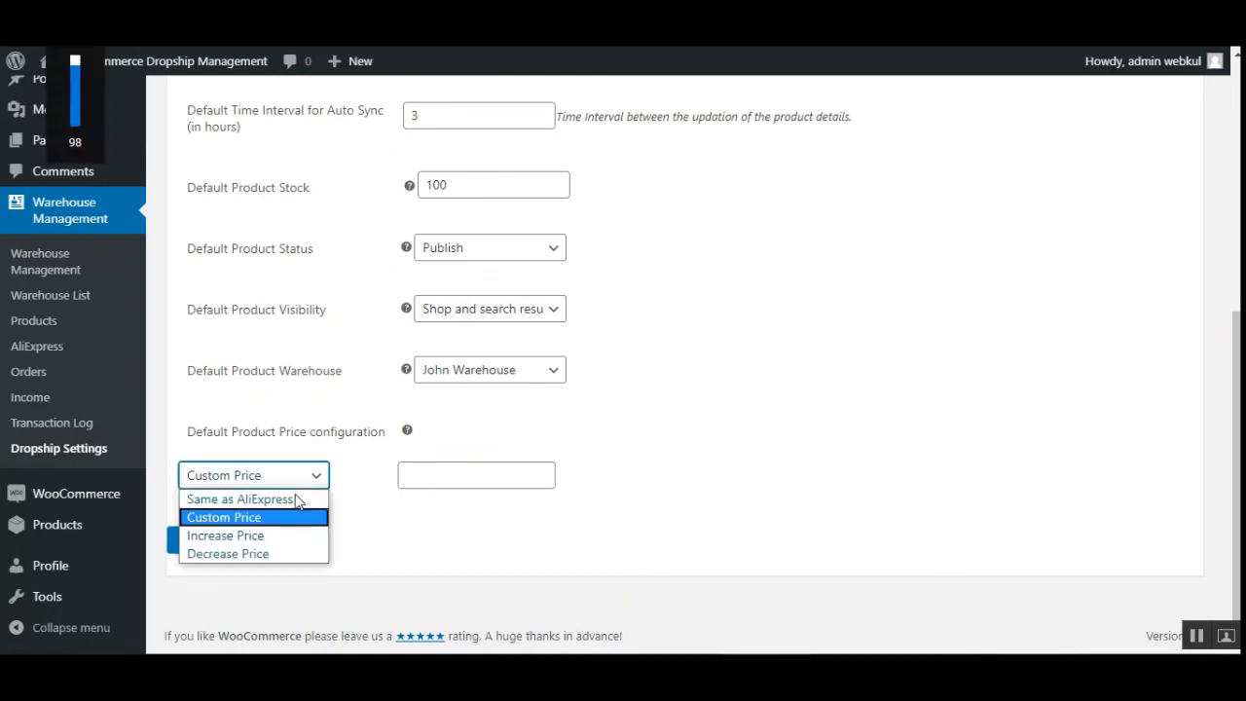
click(257, 539)
click(419, 474)
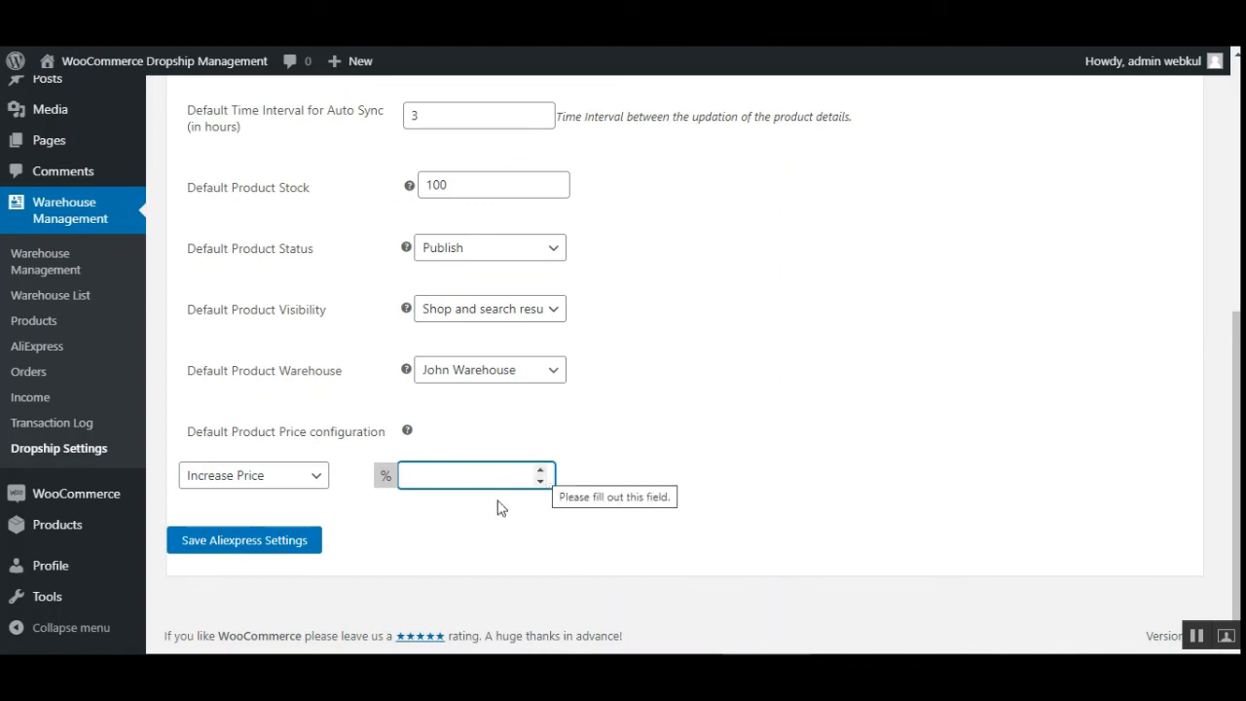
- Set the default product price configuration to Decrease Price and open its percentage field
click(277, 485)
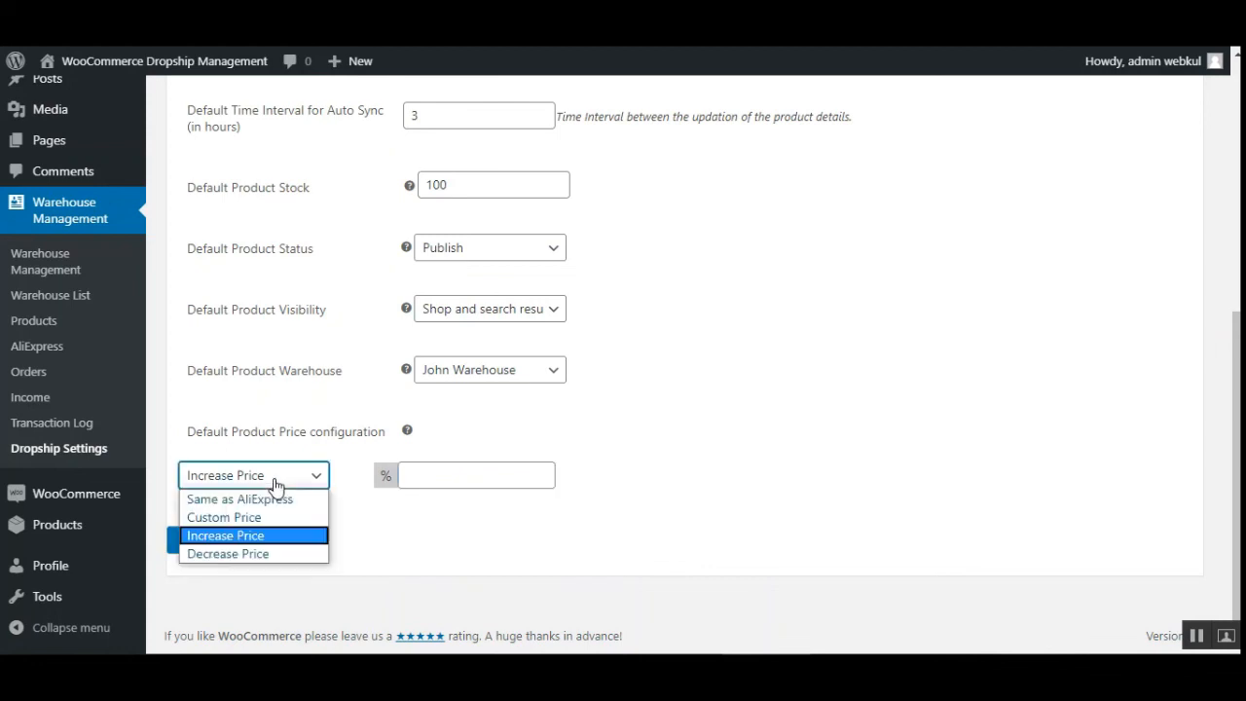
click(250, 553)
click(440, 477)
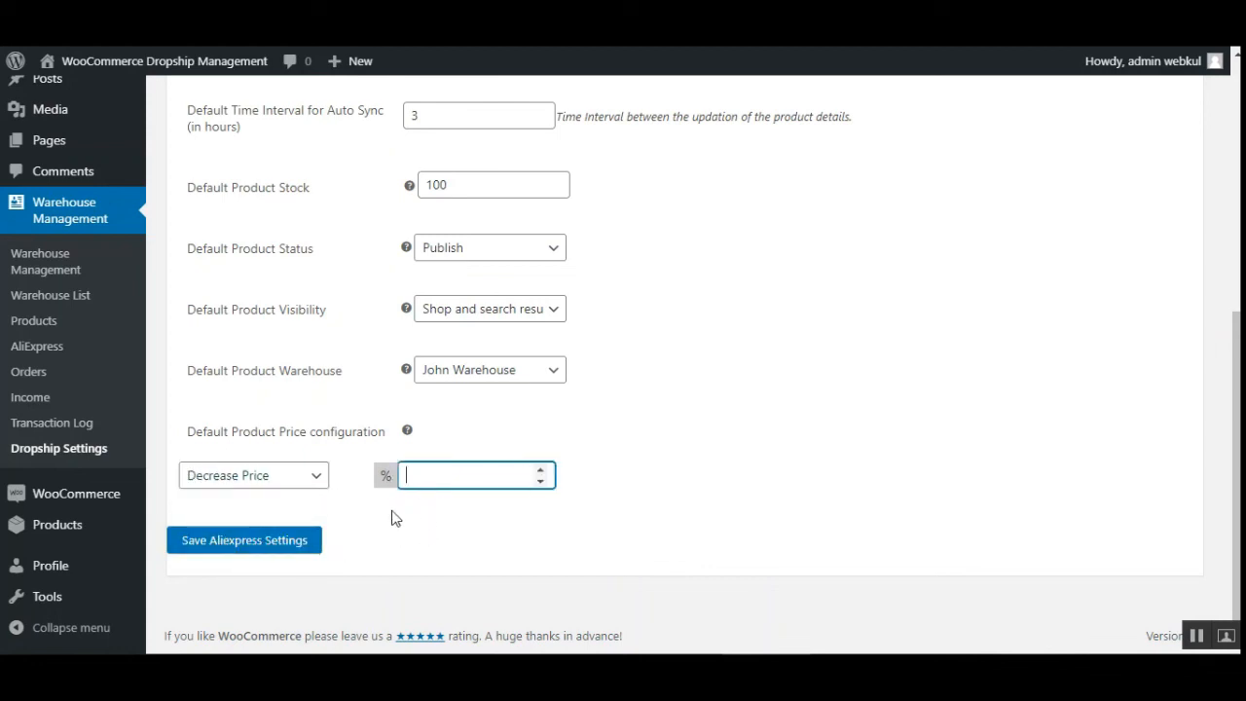
- Look over the WooCommerce AliExpress Dropship documentation page on the Webkul blog
mouse_move(1233, 512)
mouse_down()
mouse_move(1233, 258)
mouse_move(1233, 514)
mouse_up()
scroll(1213, 236, up, 5)
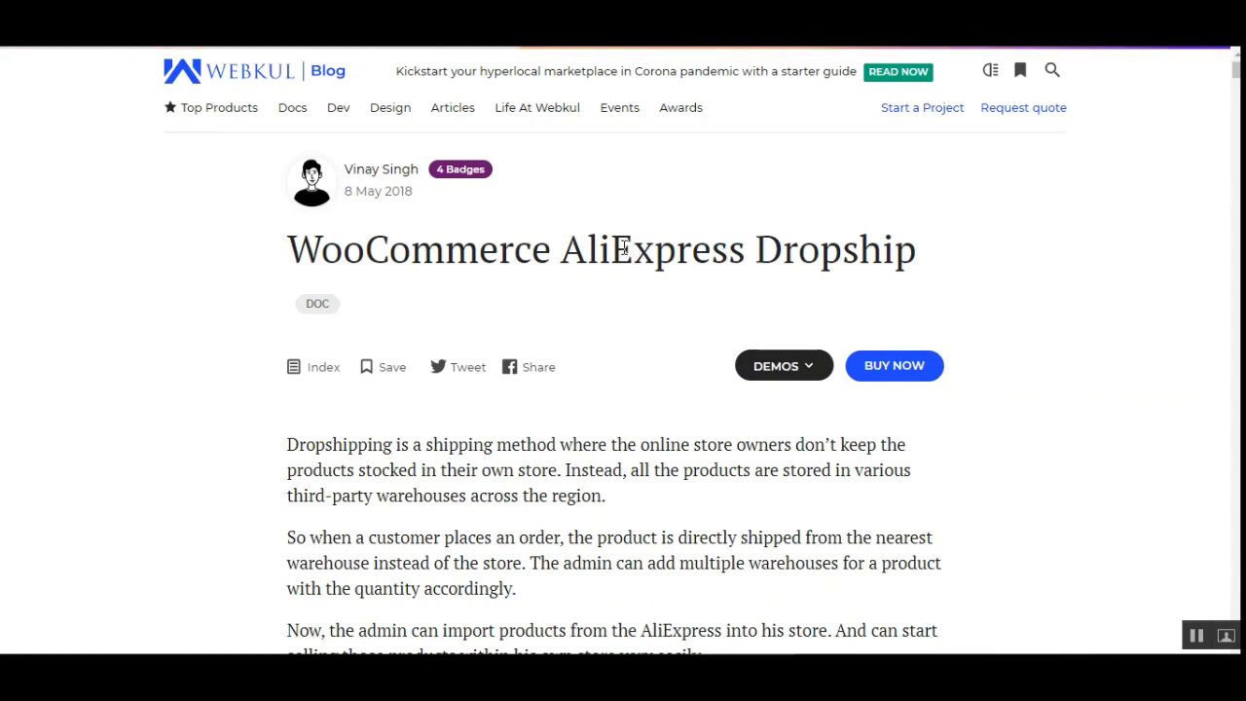
drag(562, 250, 884, 249)
click(705, 252)
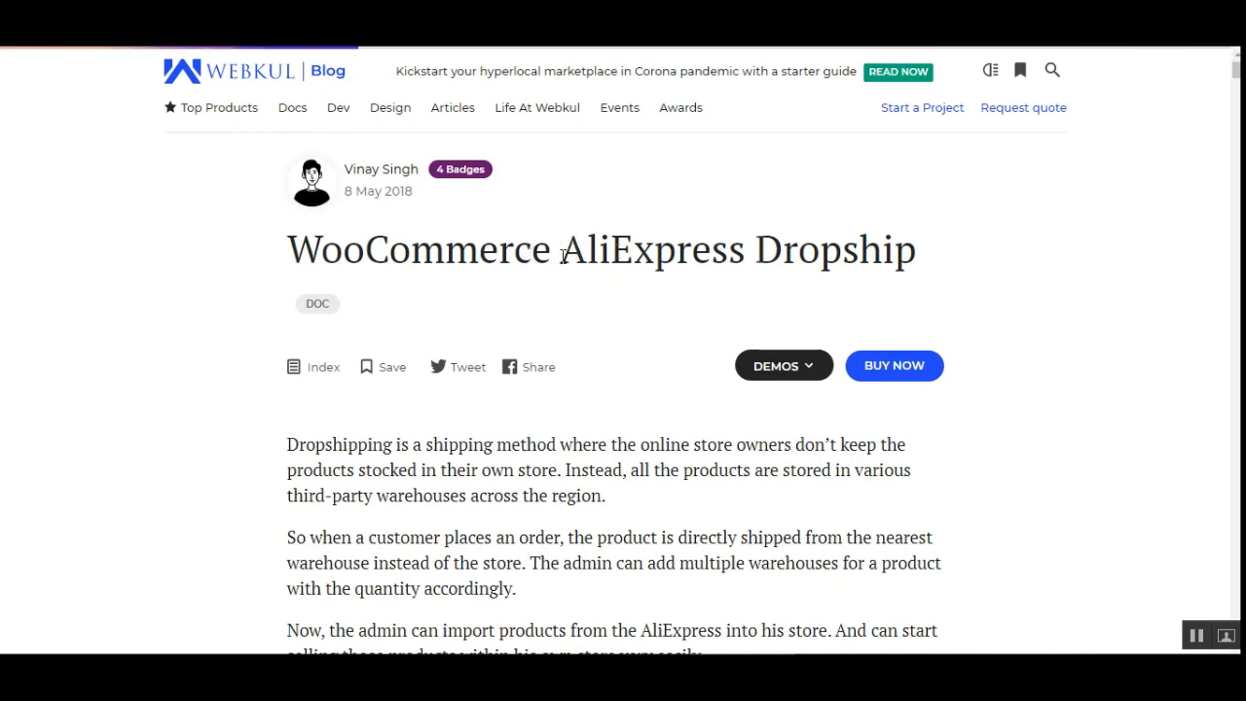
drag(563, 249, 913, 252)
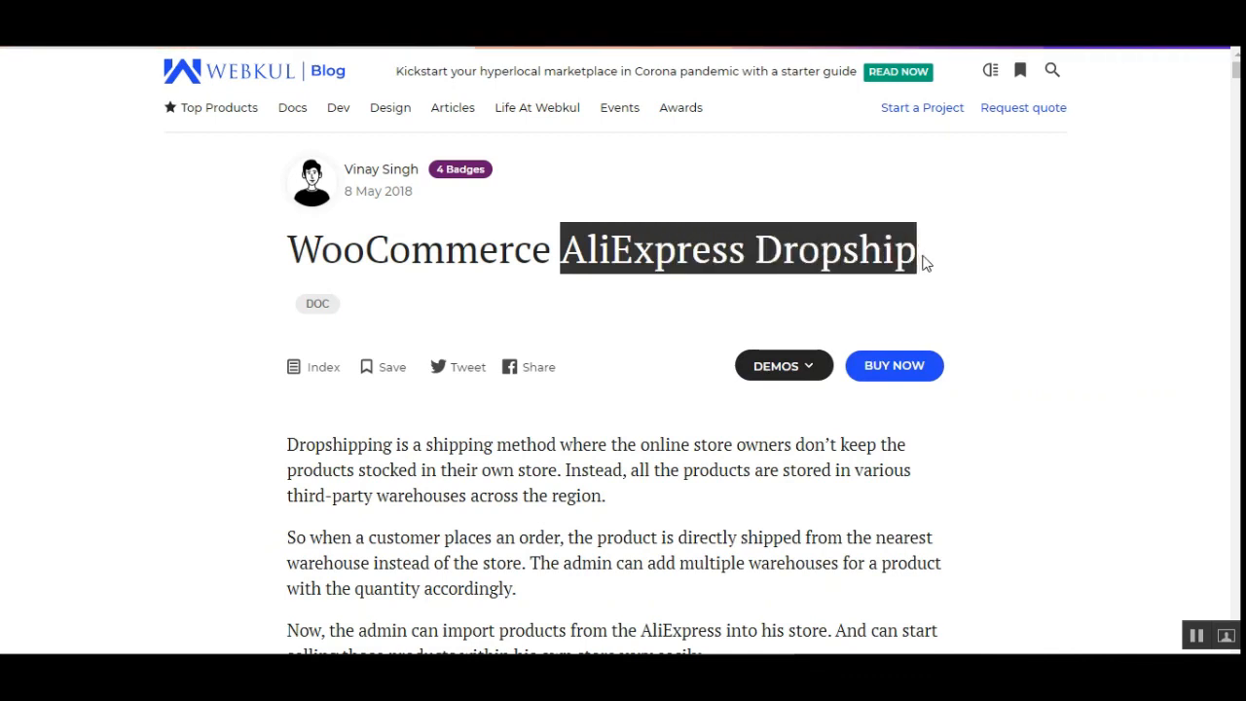
click(923, 262)
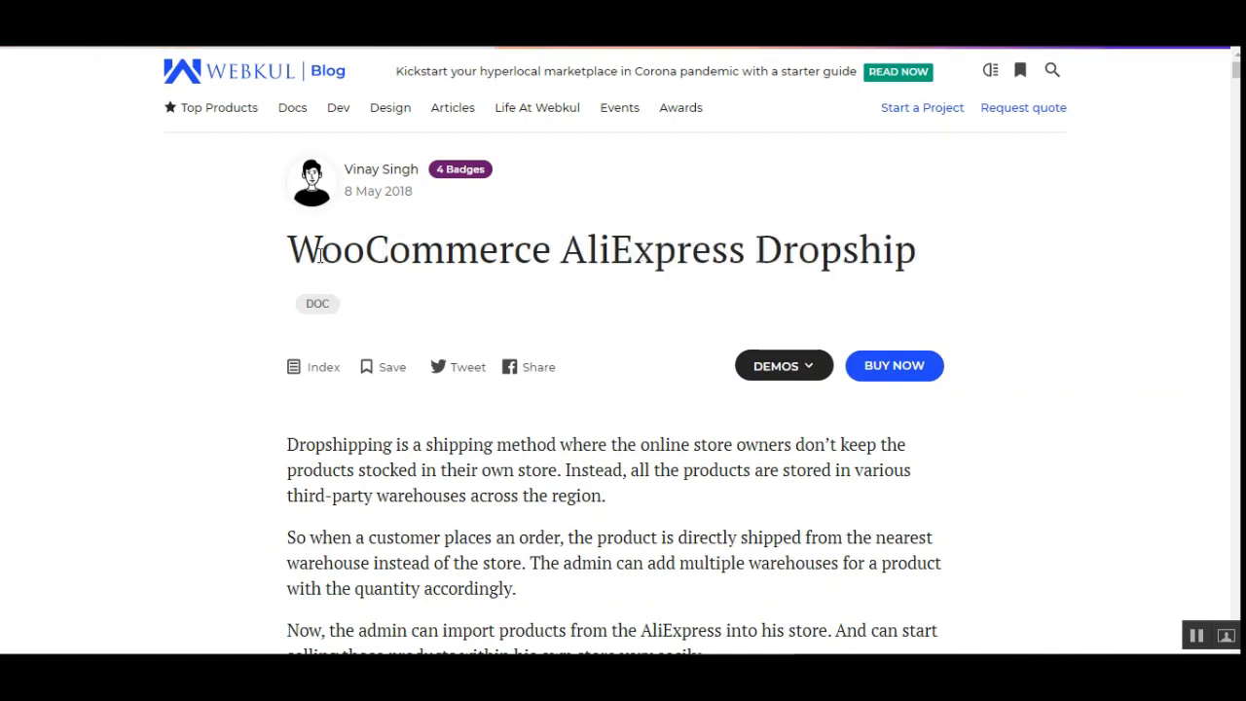
drag(288, 250, 871, 238)
click(871, 238)
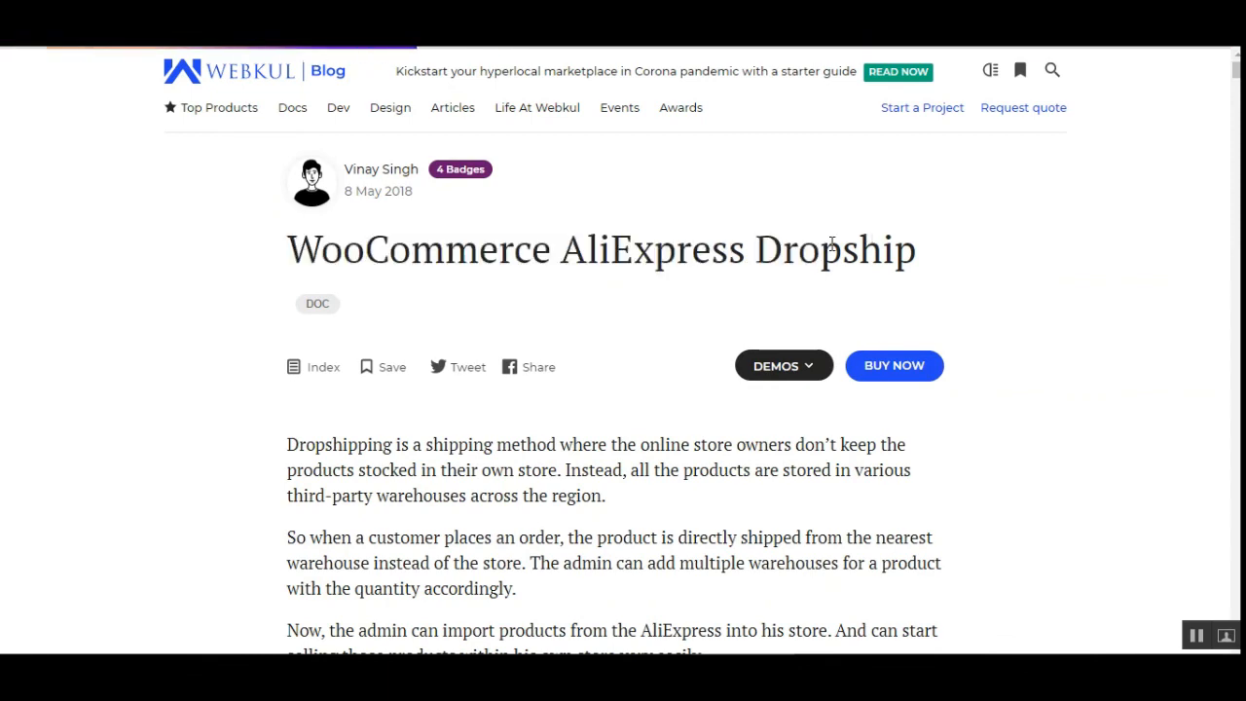